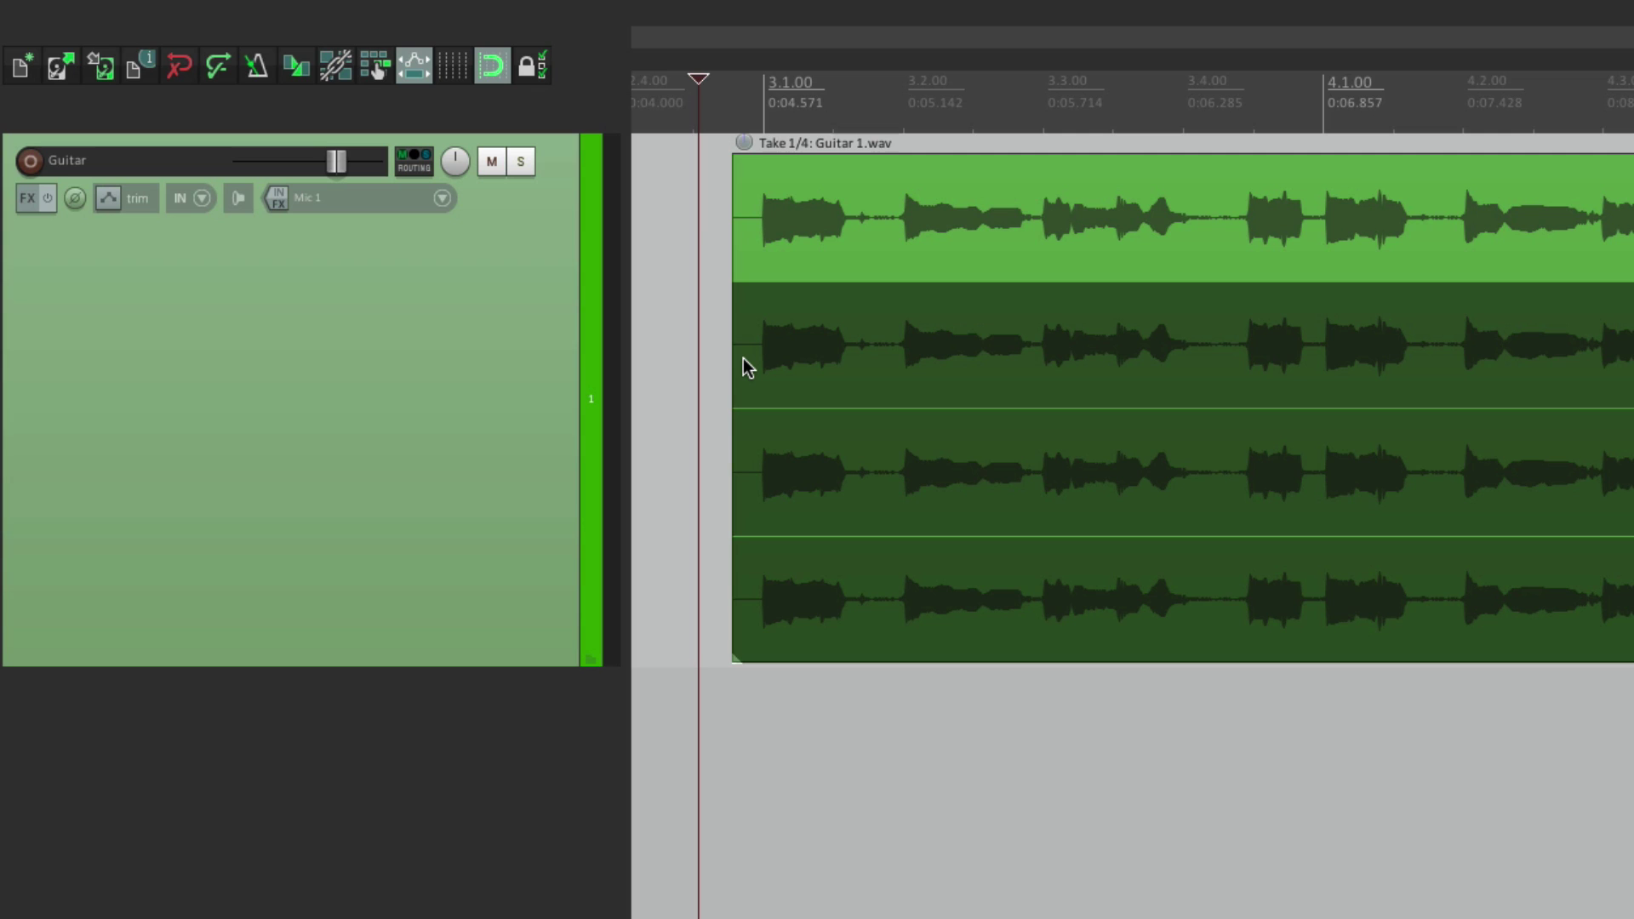
- Play the multi-take Guitar item briefly, then select it and cycle through its takes with T
{"action": "key", "text": "space"}
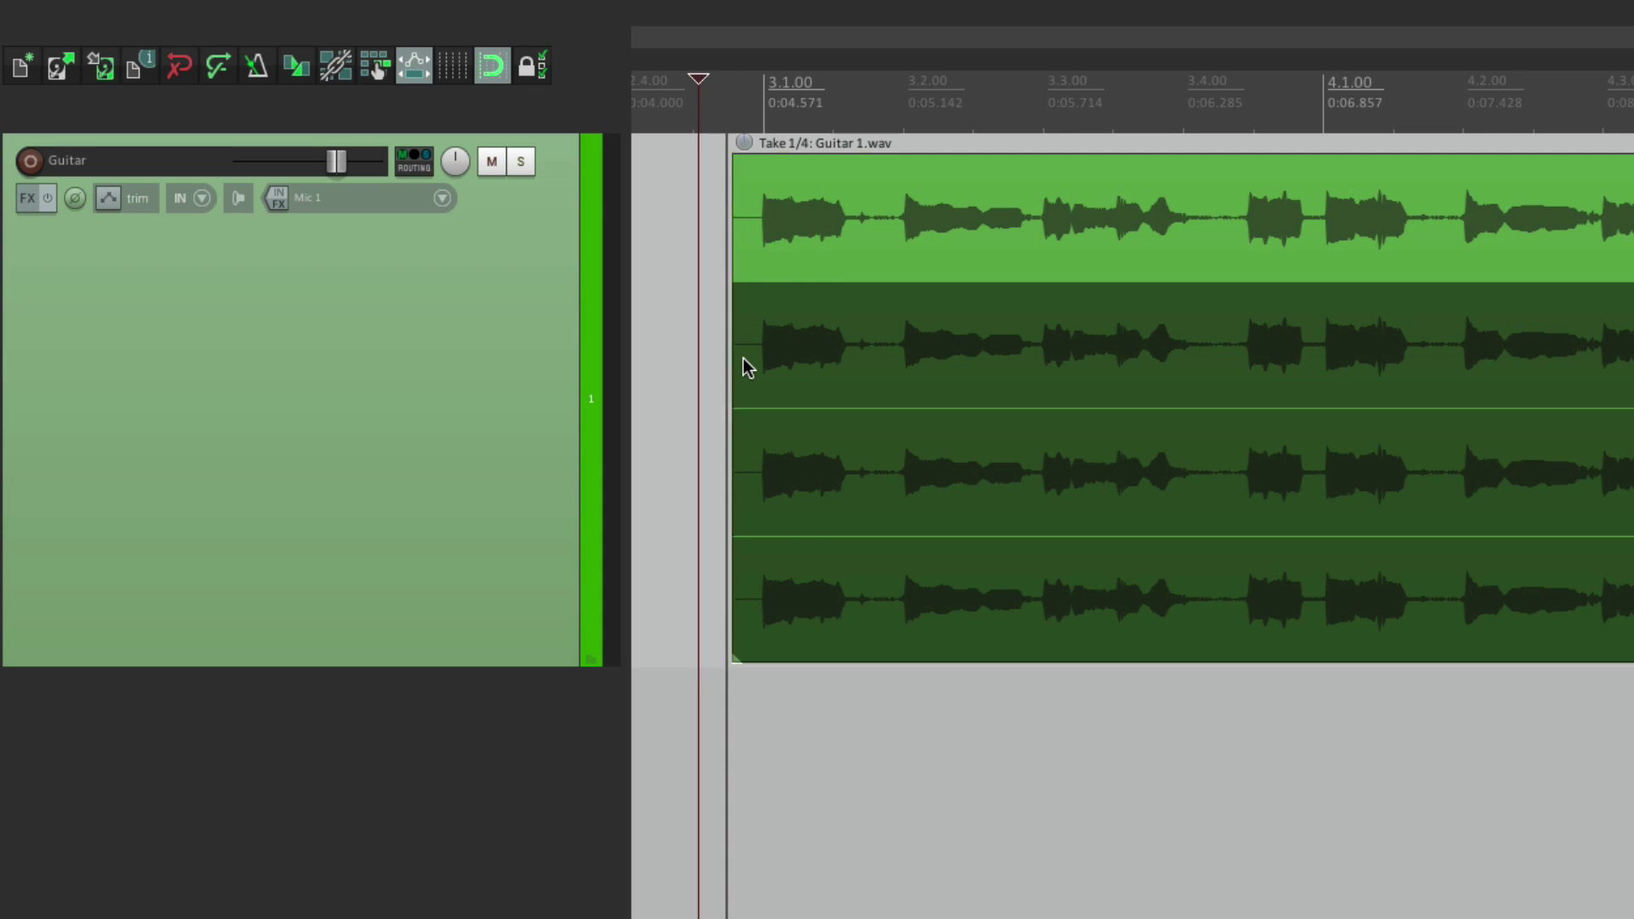
{"action": "key", "text": "space"}
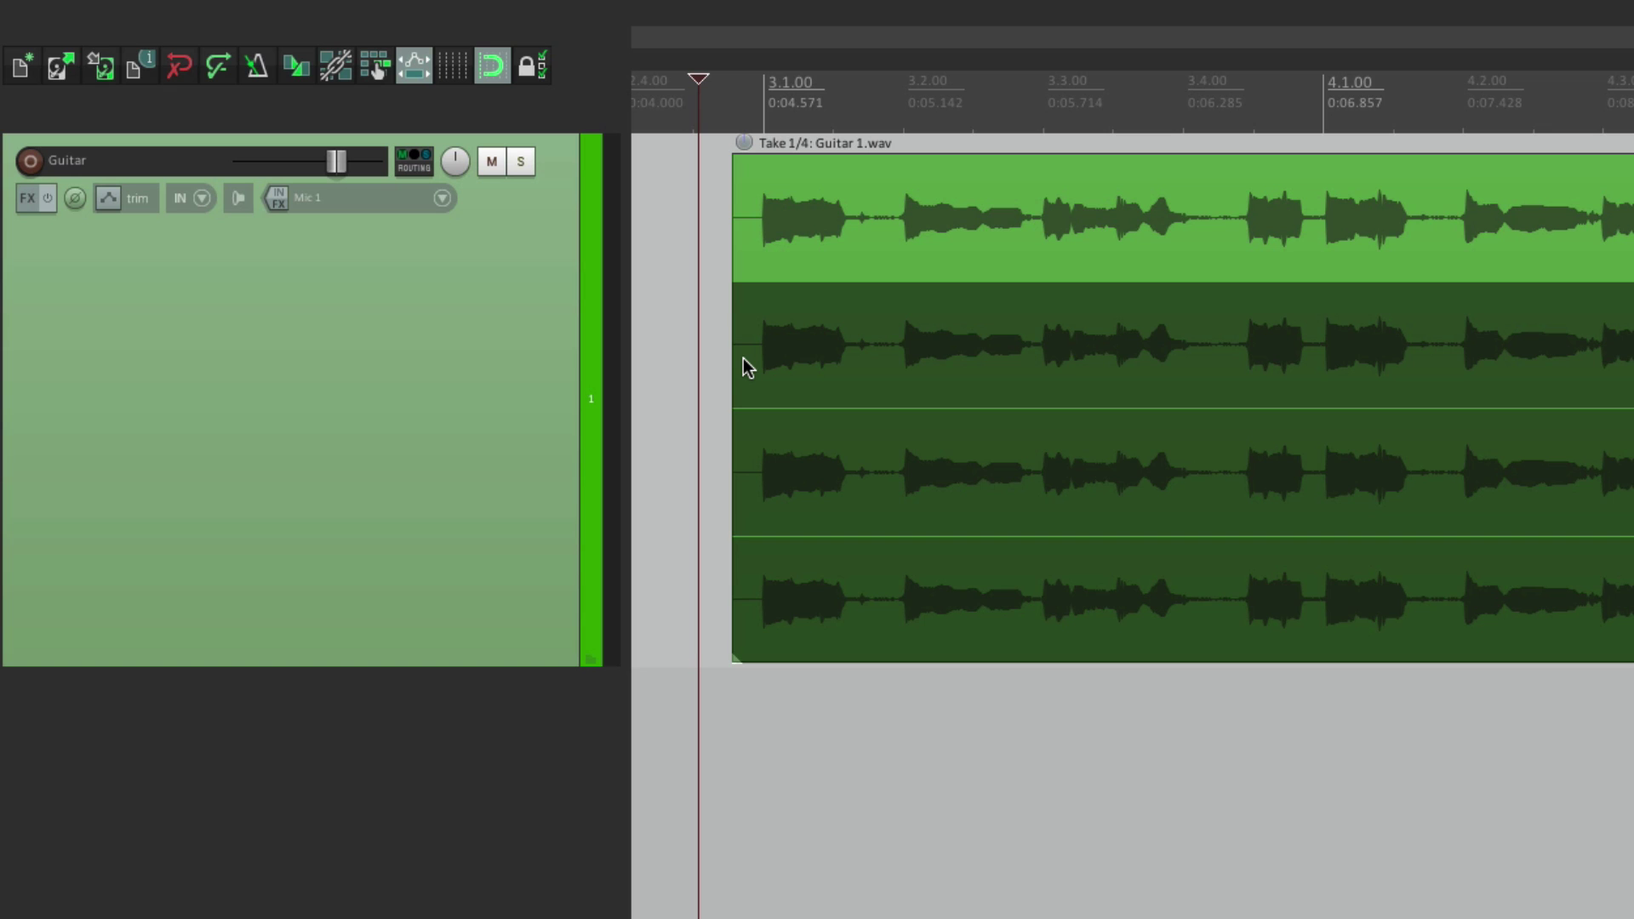
{"action": "left_click", "coordinate": [829, 213]}
{"action": "key", "text": "t"}
{"action": "key", "text": "t"}
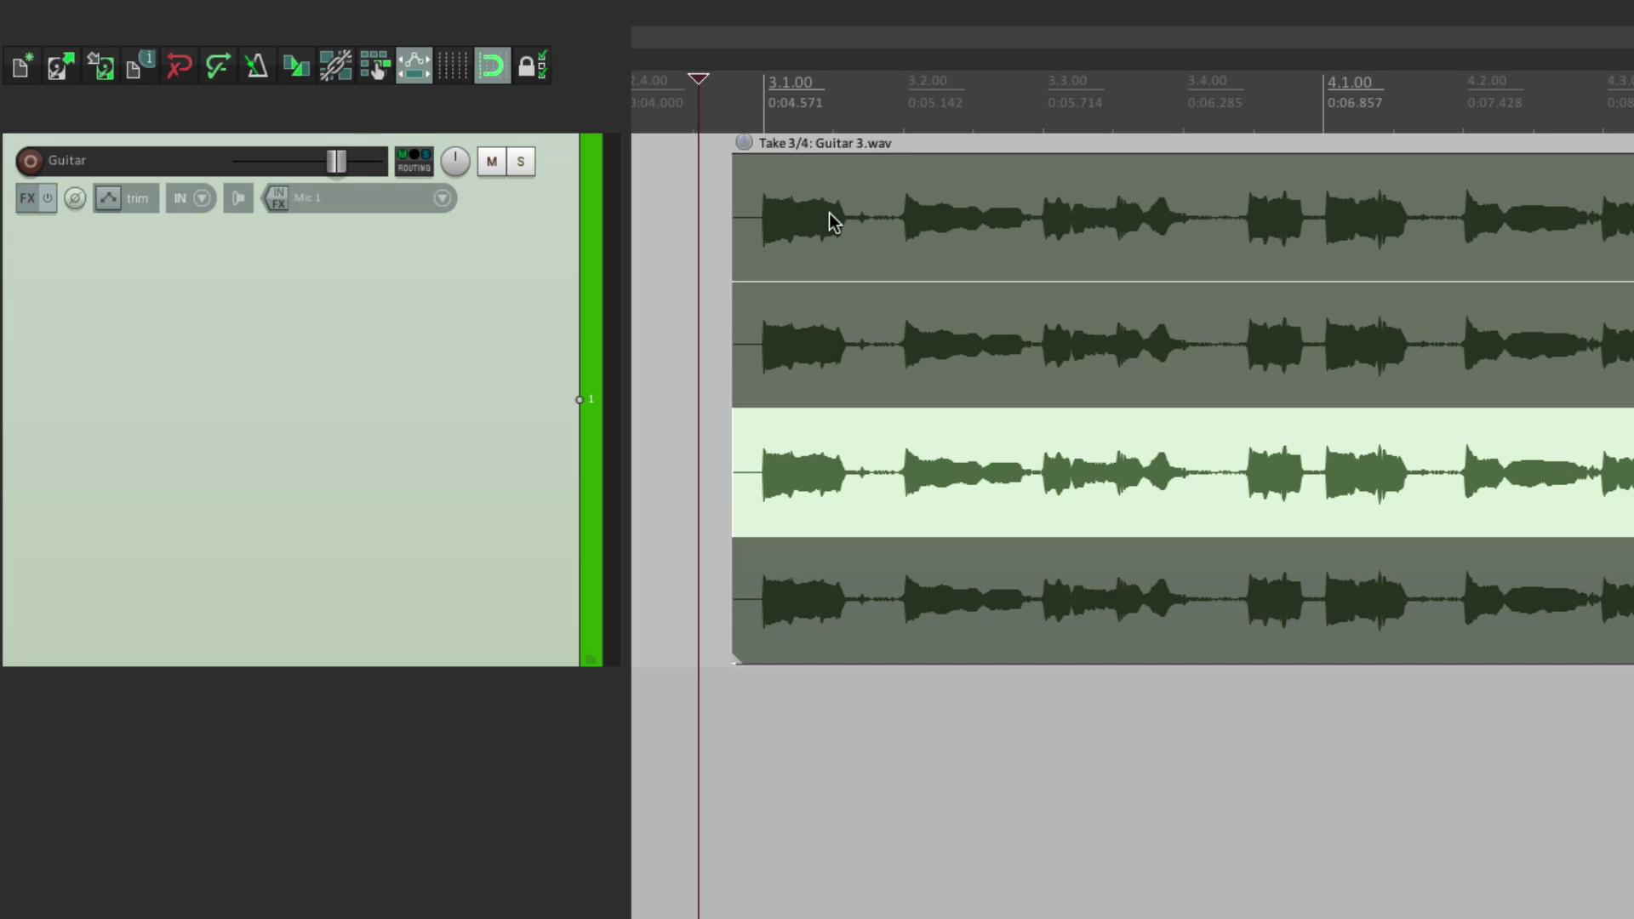
{"action": "key", "text": "t"}
{"action": "key", "text": "t"}
{"action": "key", "text": "t"}
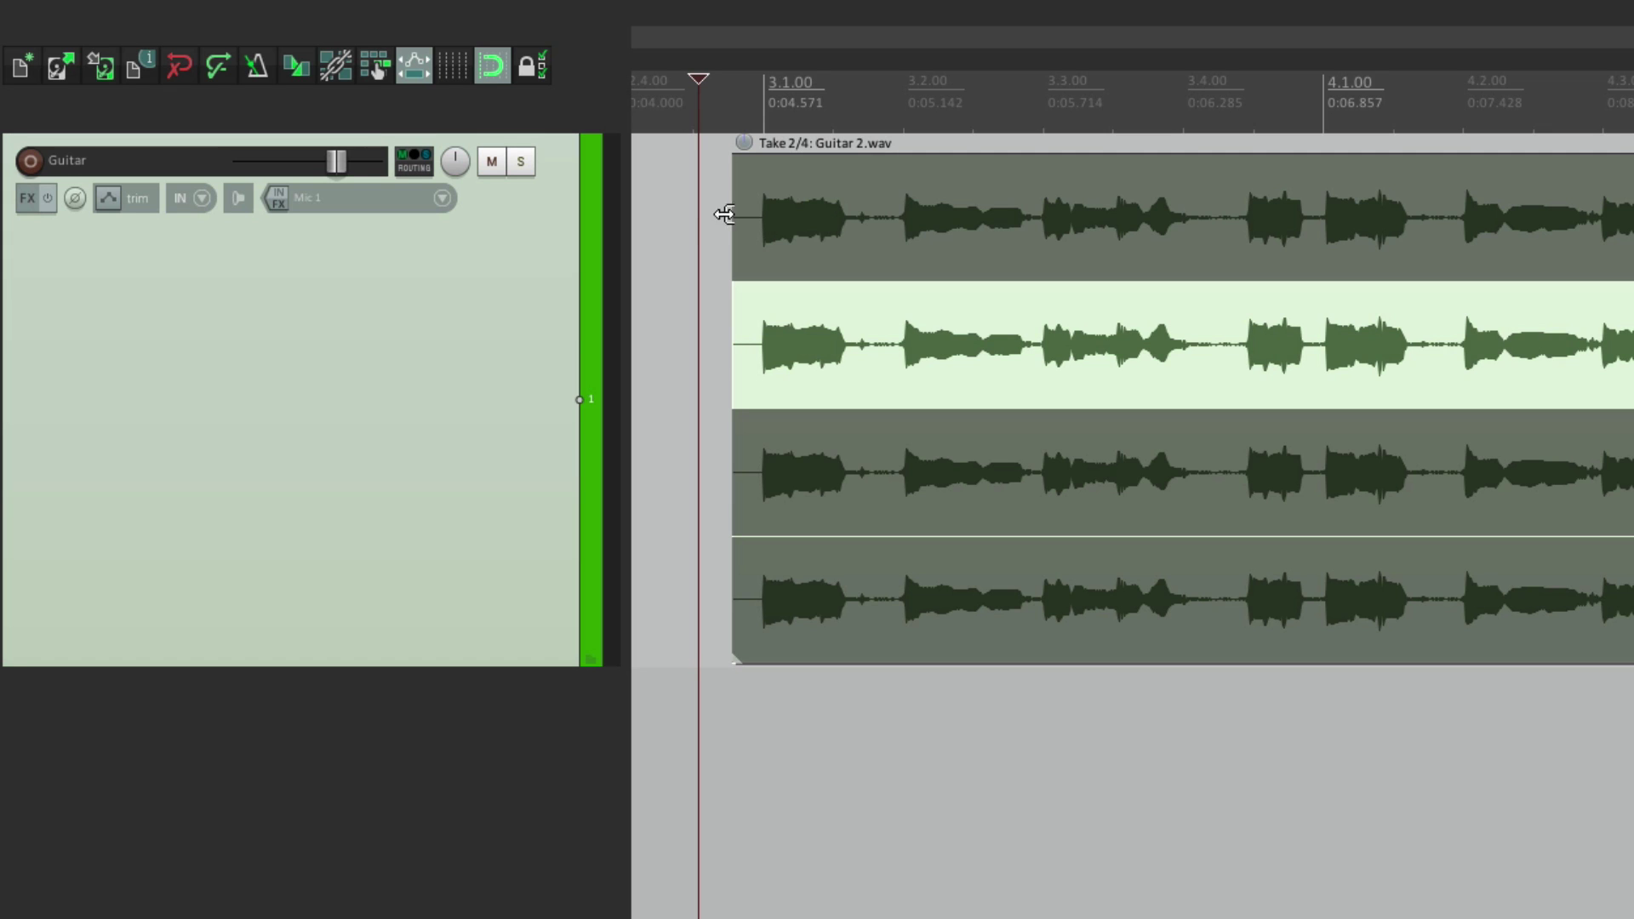
- Activate each take lane in turn, ending on Take 4, Guitar 4.wav
{"action": "left_click", "coordinate": [703, 212]}
{"action": "left_click", "coordinate": [804, 193]}
{"action": "left_click", "coordinate": [812, 321]}
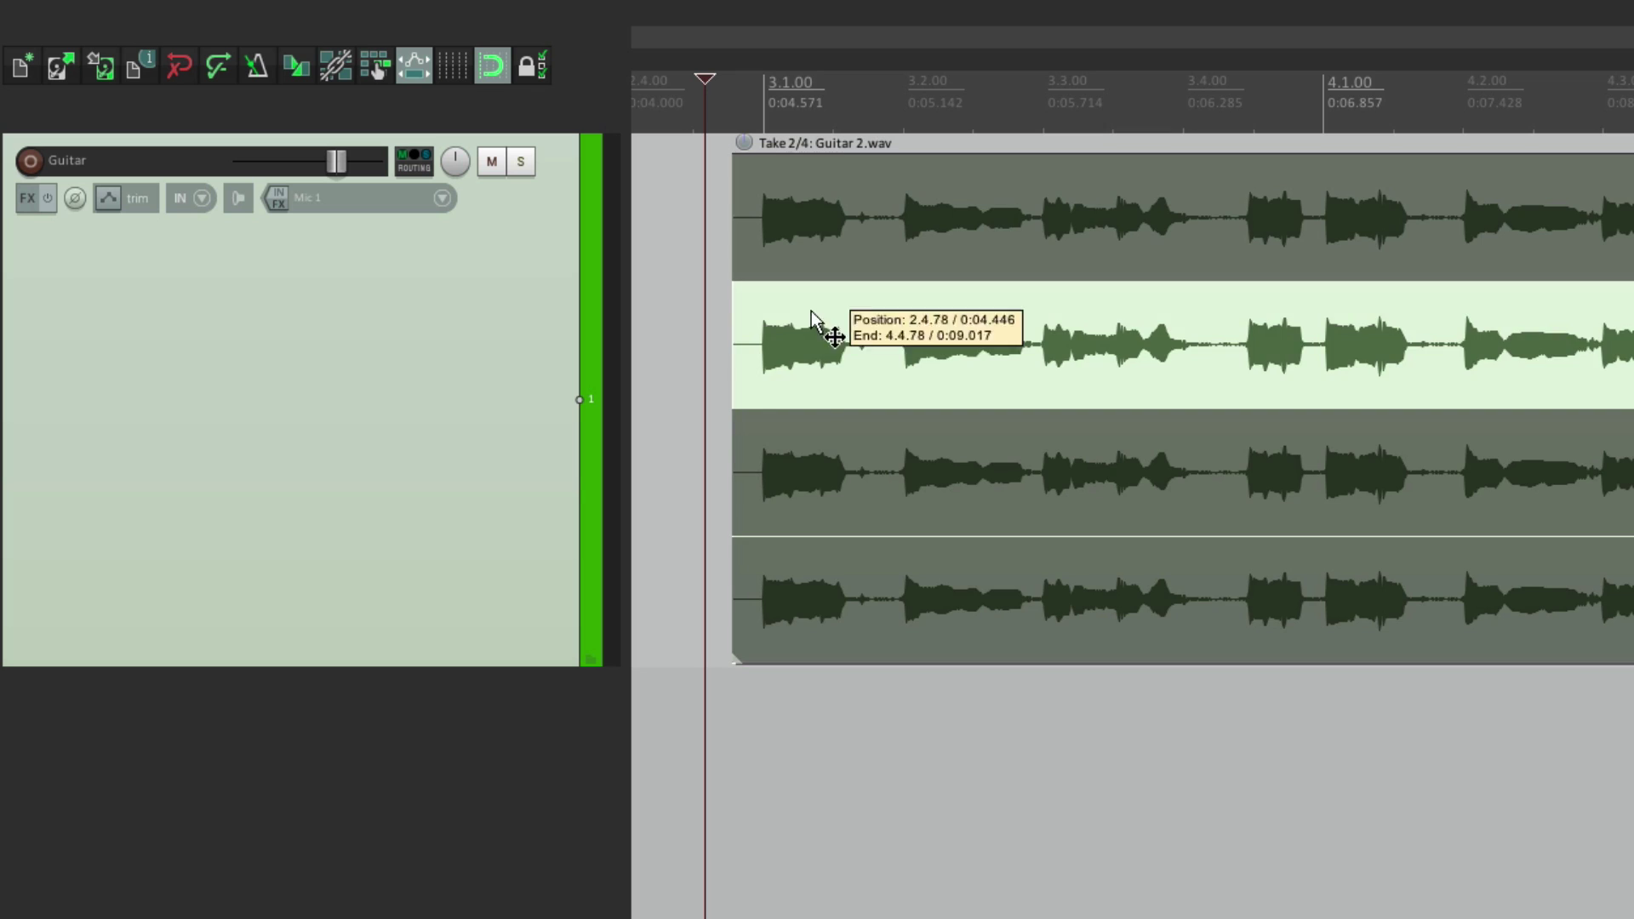
{"action": "left_click", "coordinate": [829, 430]}
{"action": "left_click", "coordinate": [834, 583]}
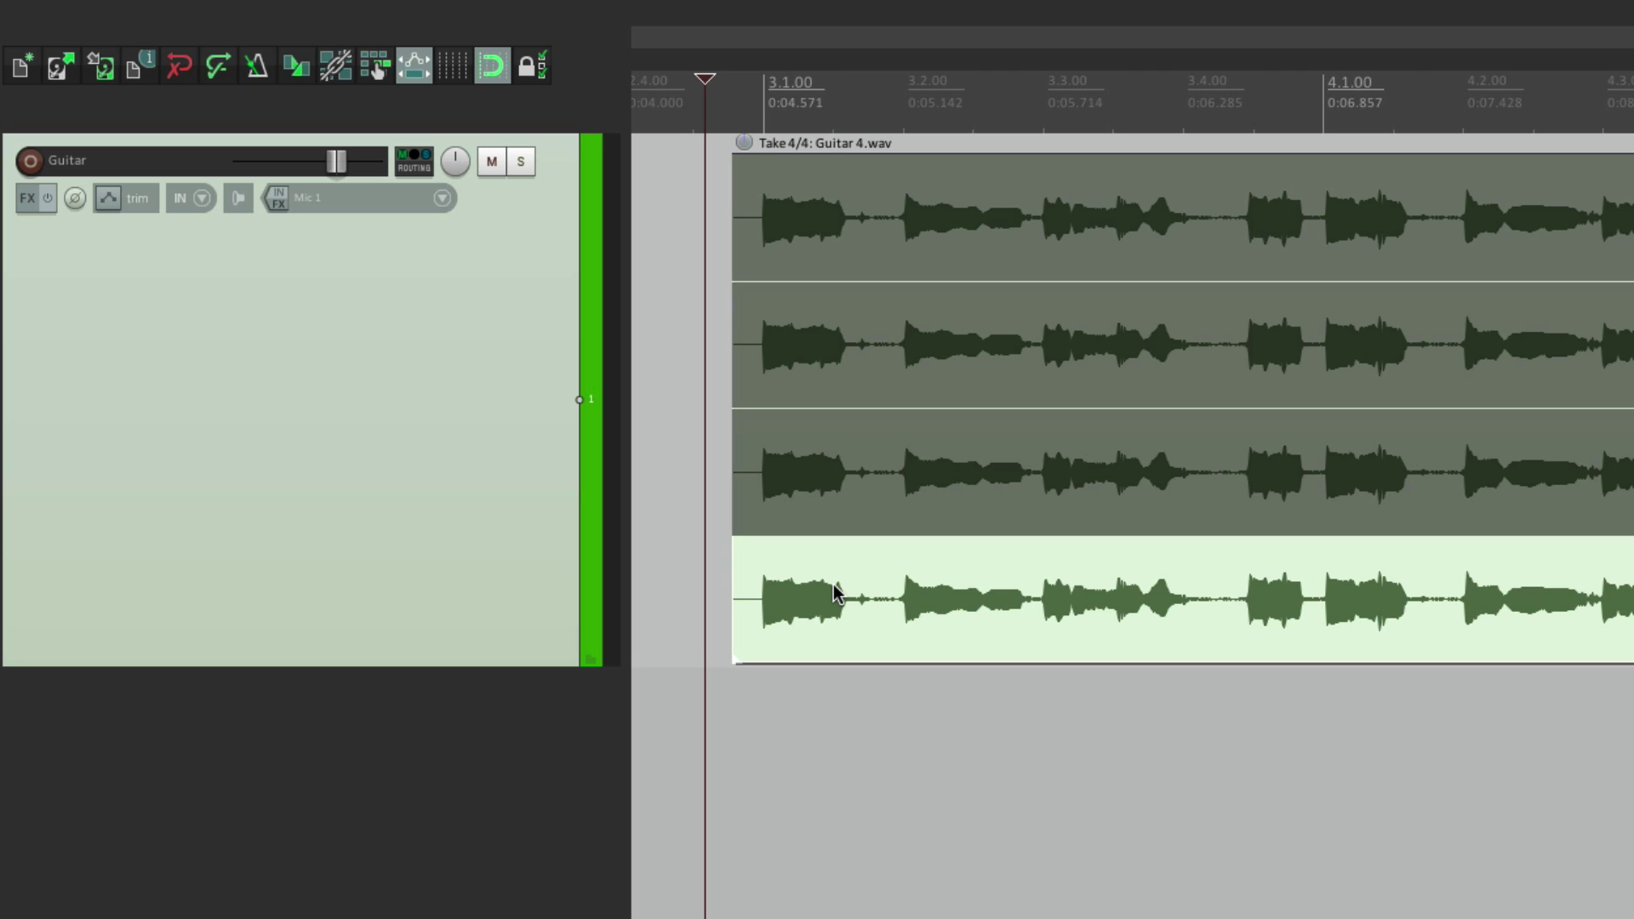
- Reactivate take 1, Guitar 1.wav, and explode all four takes onto new tracks
{"action": "left_click", "coordinate": [806, 189]}
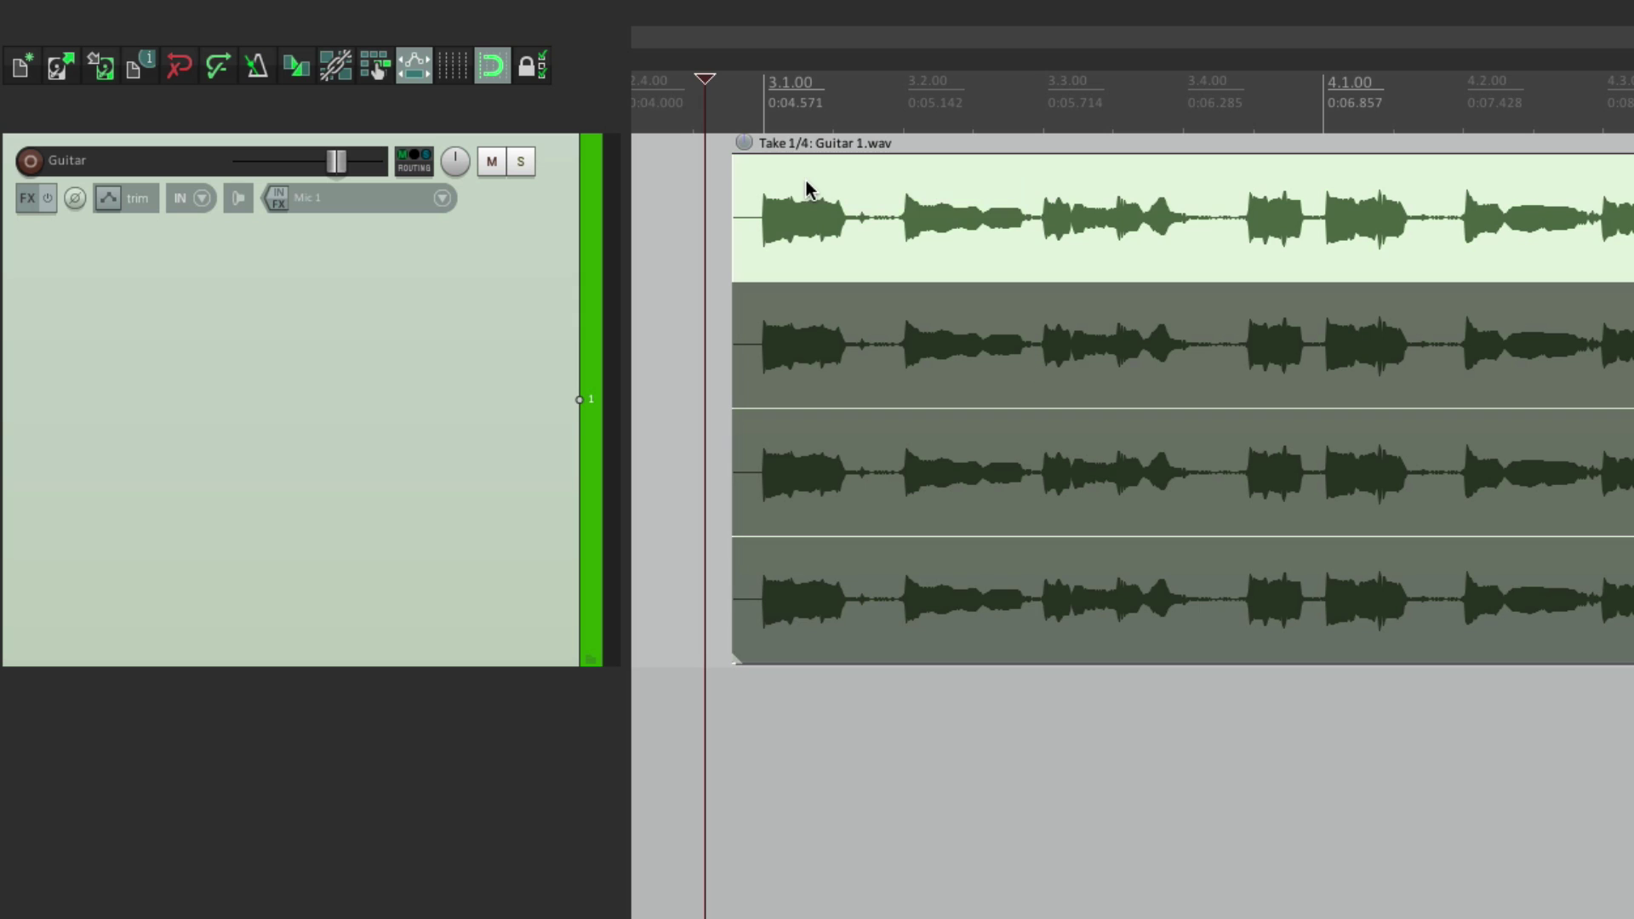
{"action": "left_click", "coordinate": [439, 12]}
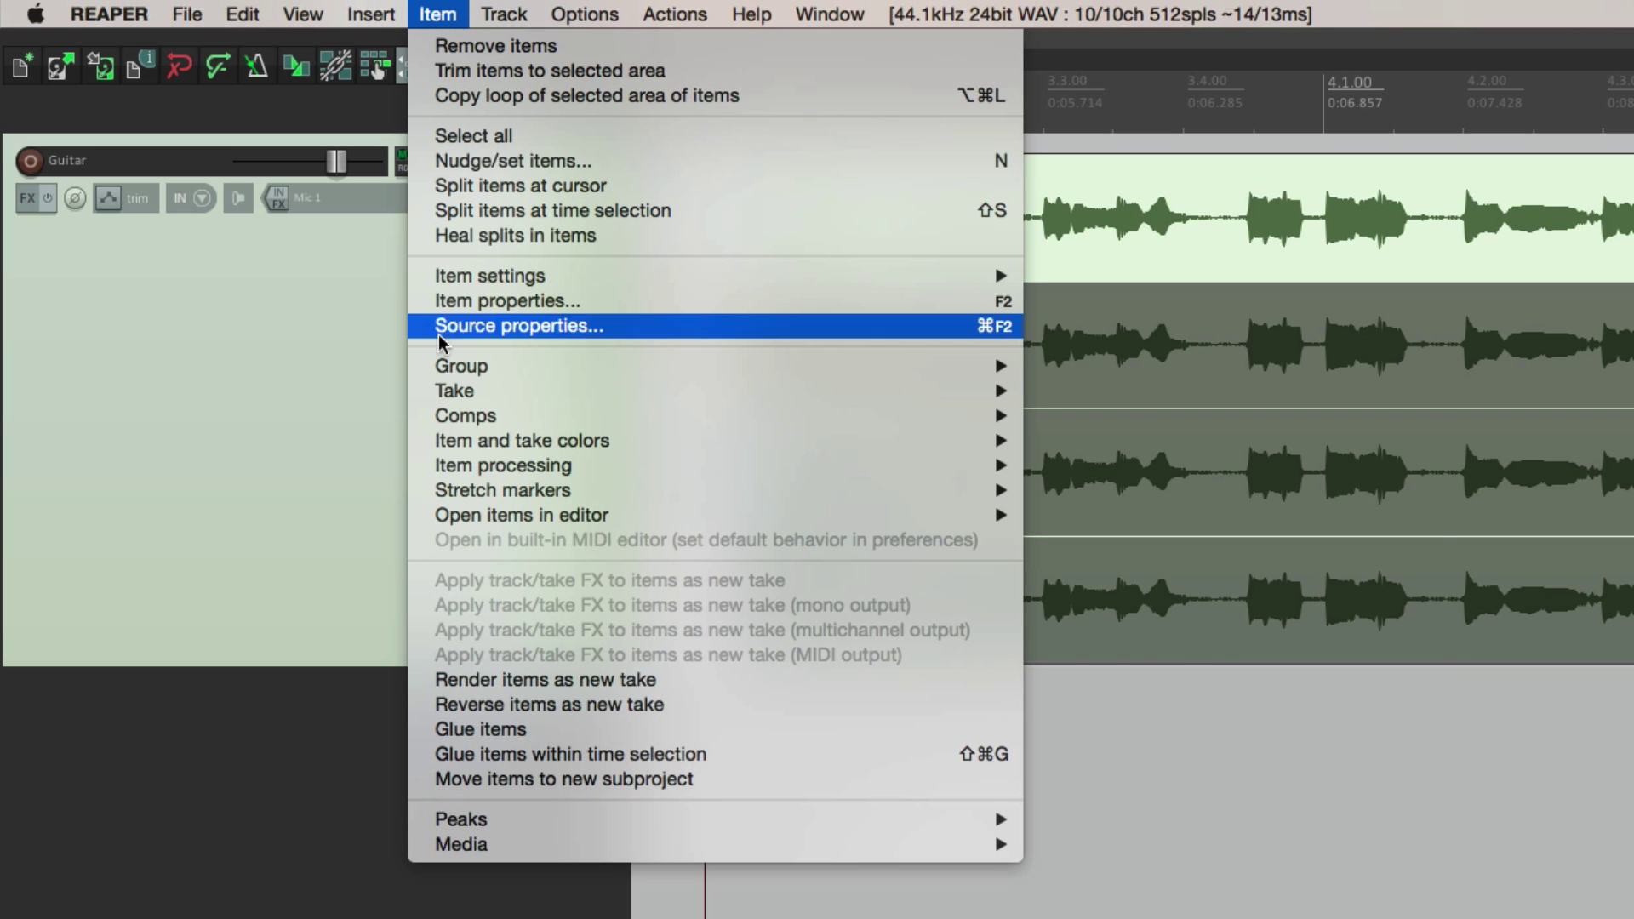
{"action": "mouse_move", "coordinate": [425, 400]}
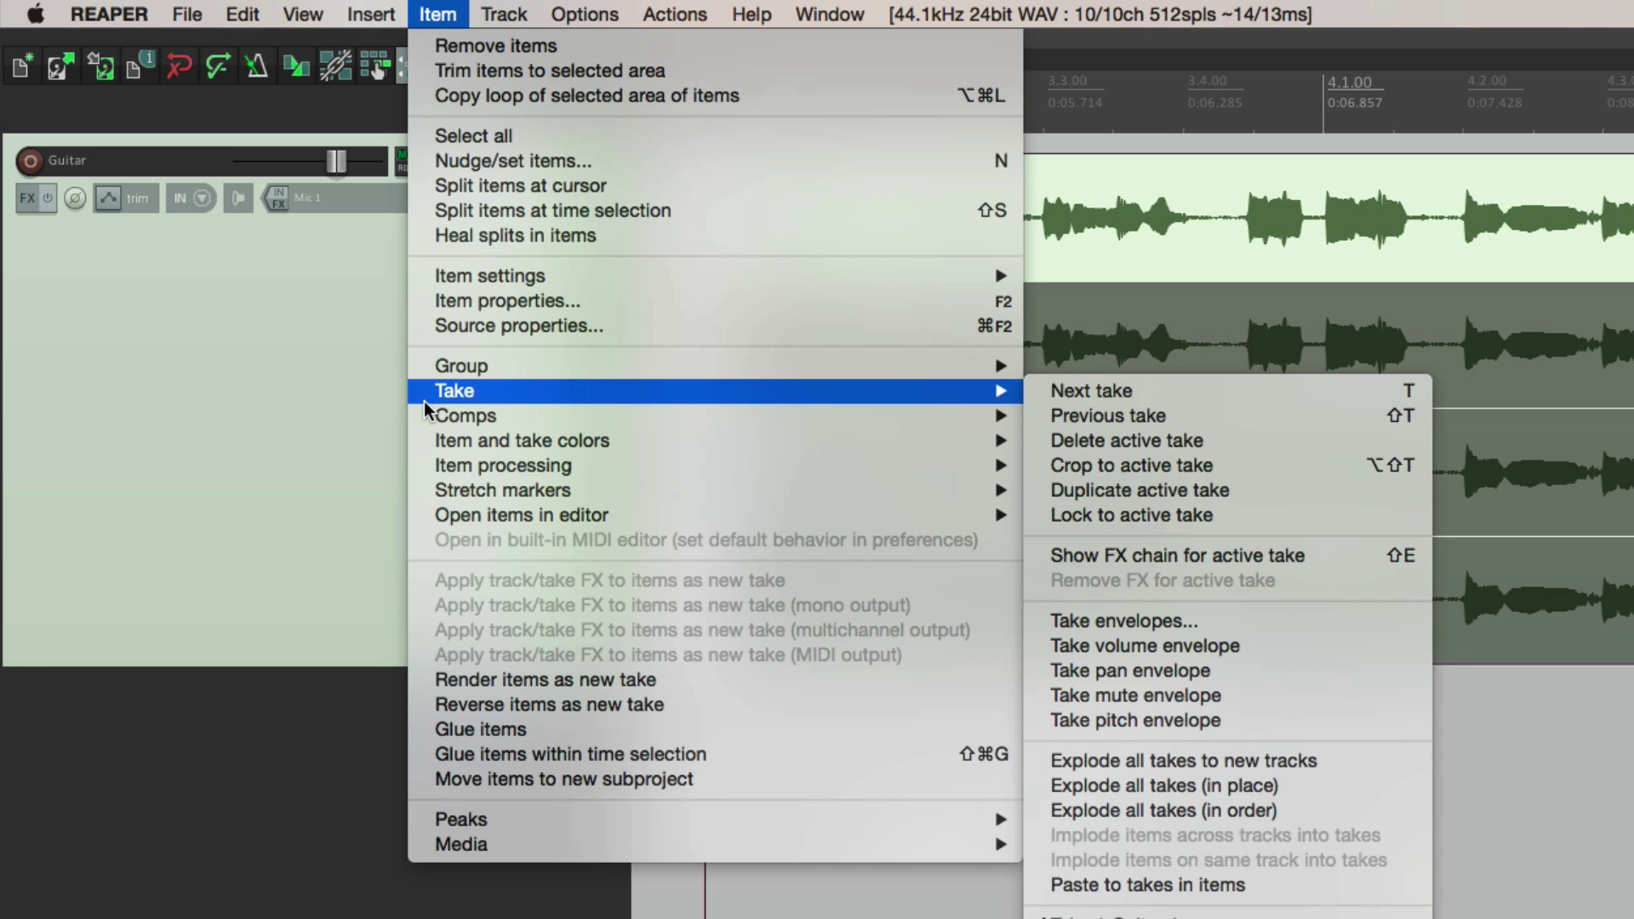
{"action": "left_click", "coordinate": [1335, 766]}
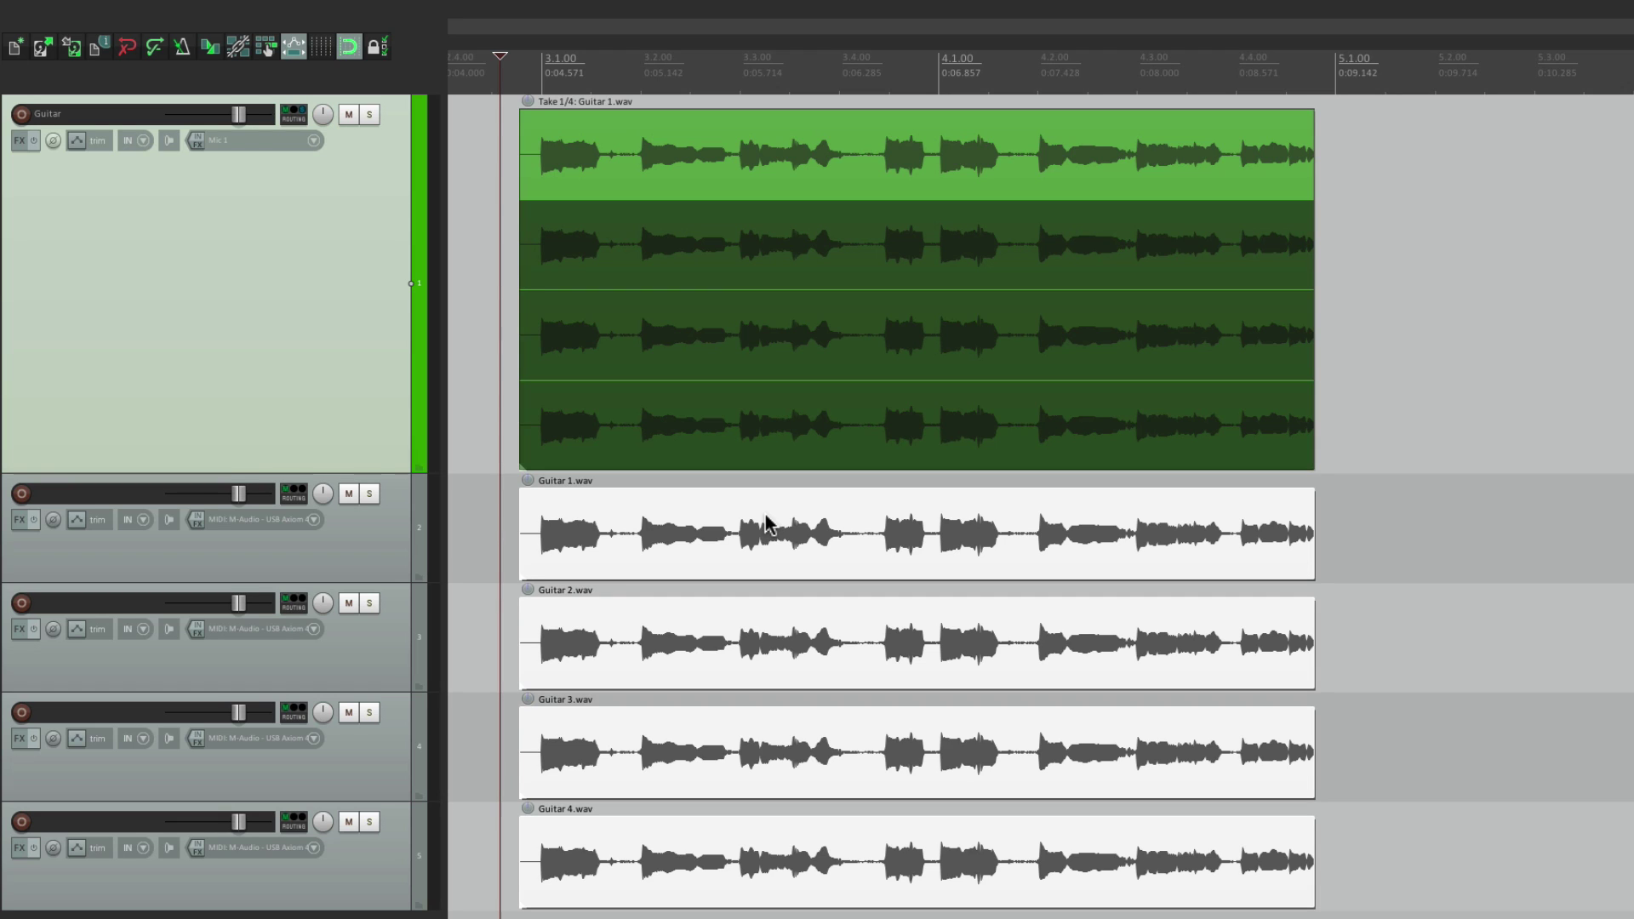
- Mute the Guitar track and the Guitar 2–4 tracks, then play Guitar 1 alone
{"action": "left_click", "coordinate": [348, 114]}
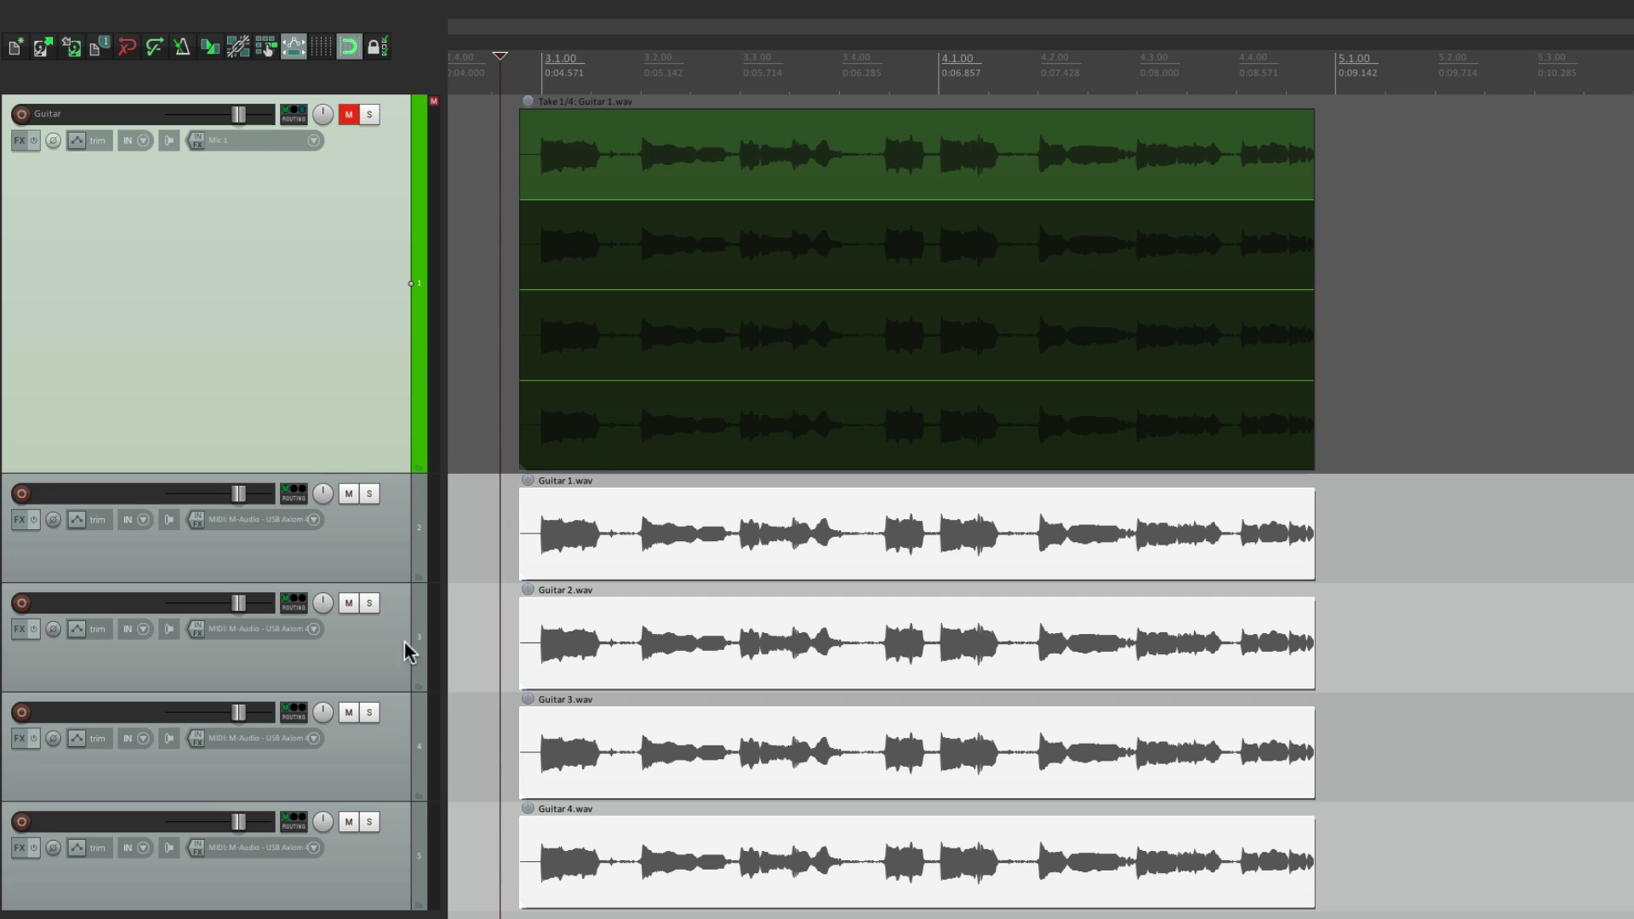
{"action": "left_click", "coordinate": [361, 656]}
{"action": "left_click", "coordinate": [368, 874], "text": "shift"}
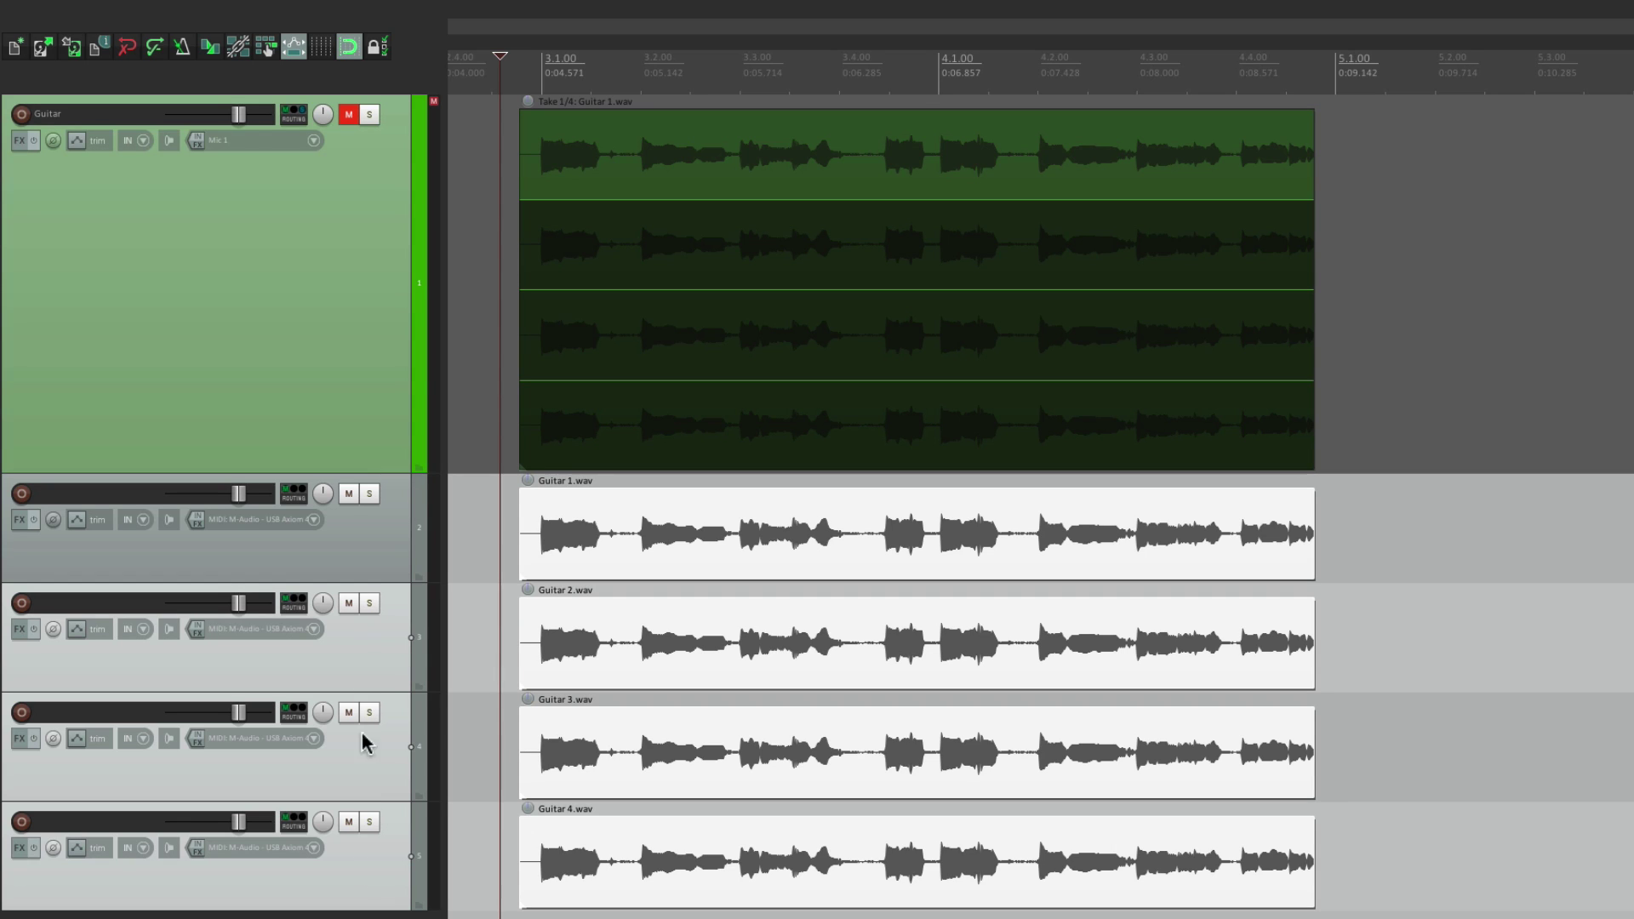
{"action": "left_click", "coordinate": [348, 602]}
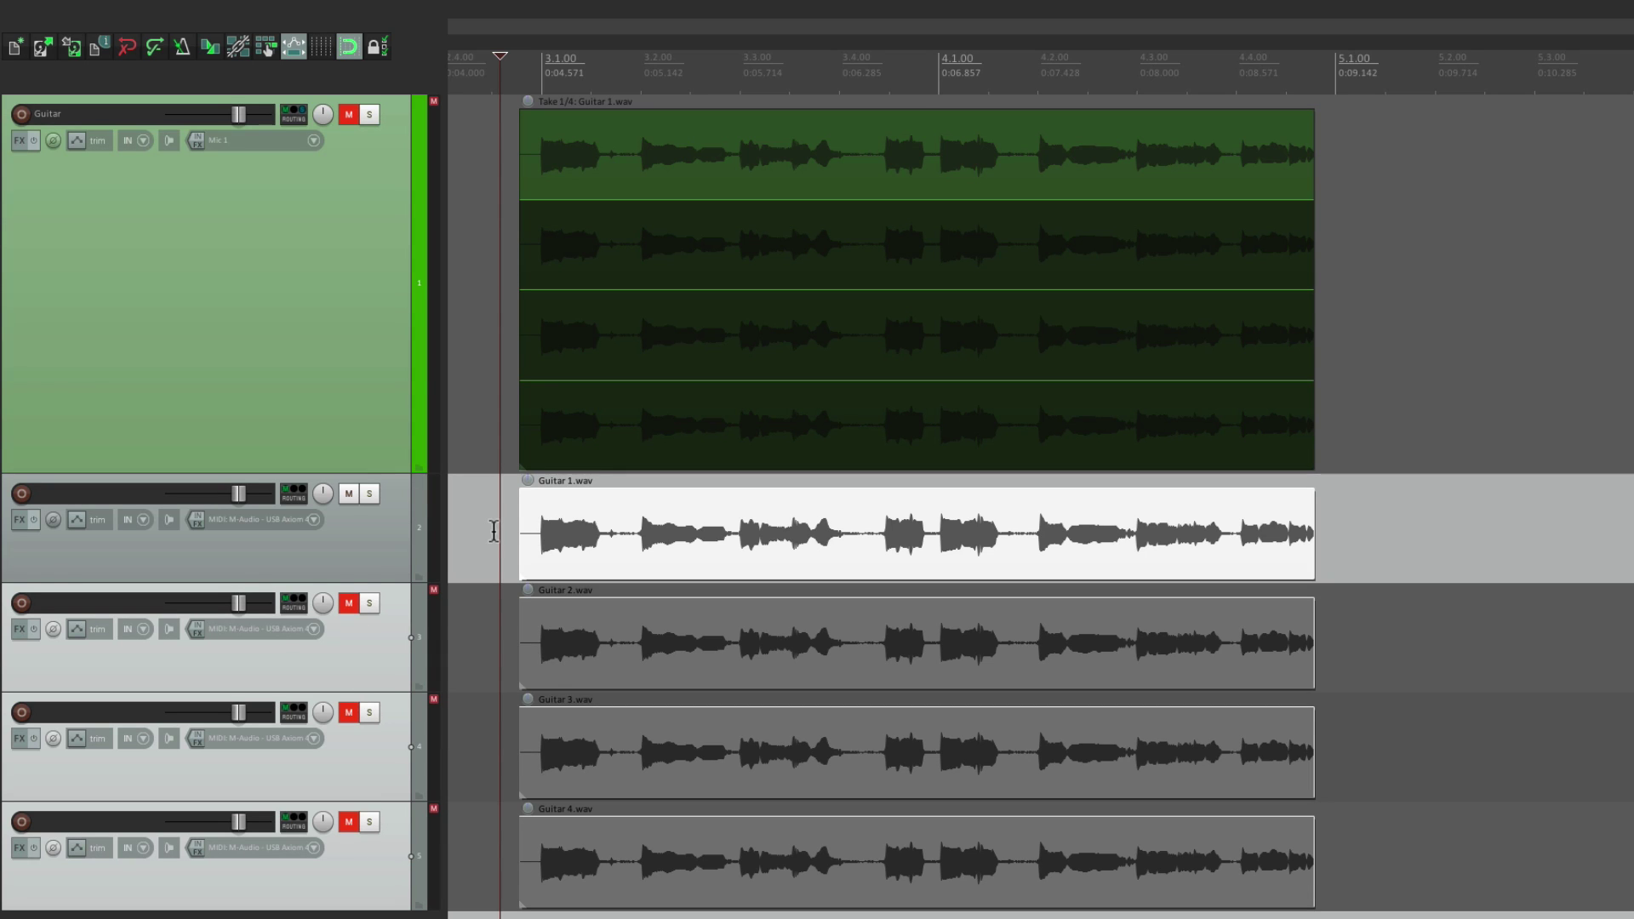
{"action": "key", "text": "space"}
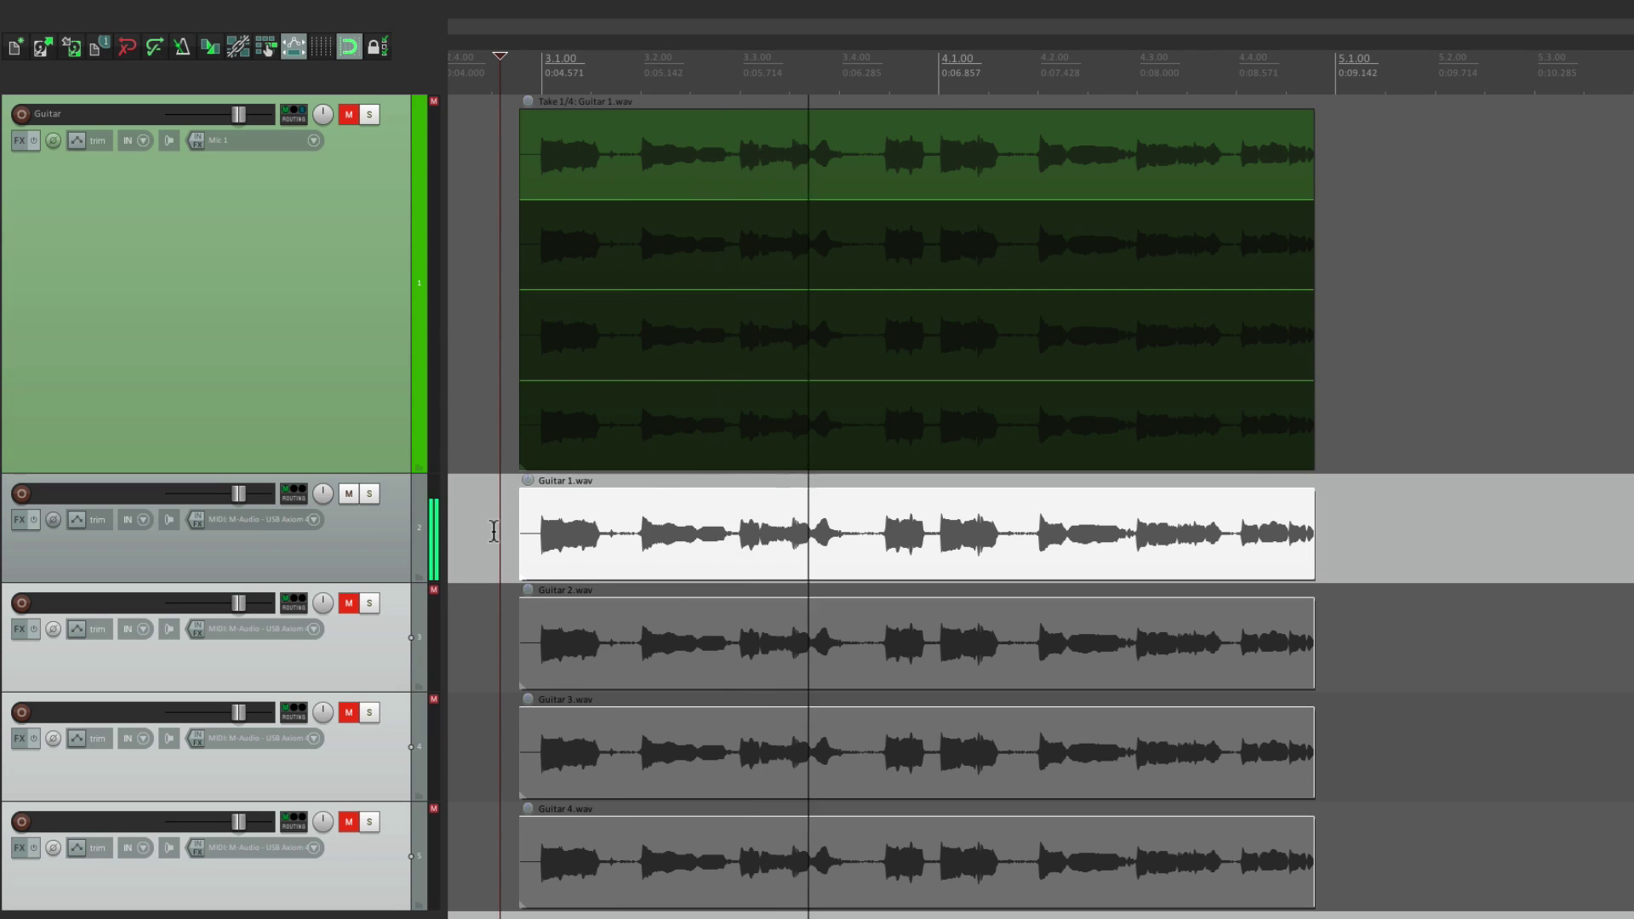
{"action": "key", "text": "space"}
- Mute Guitar 1 and unmute Guitar 2 to hear Guitar 2 alone
{"action": "left_click", "coordinate": [349, 494]}
{"action": "left_click", "coordinate": [395, 646]}
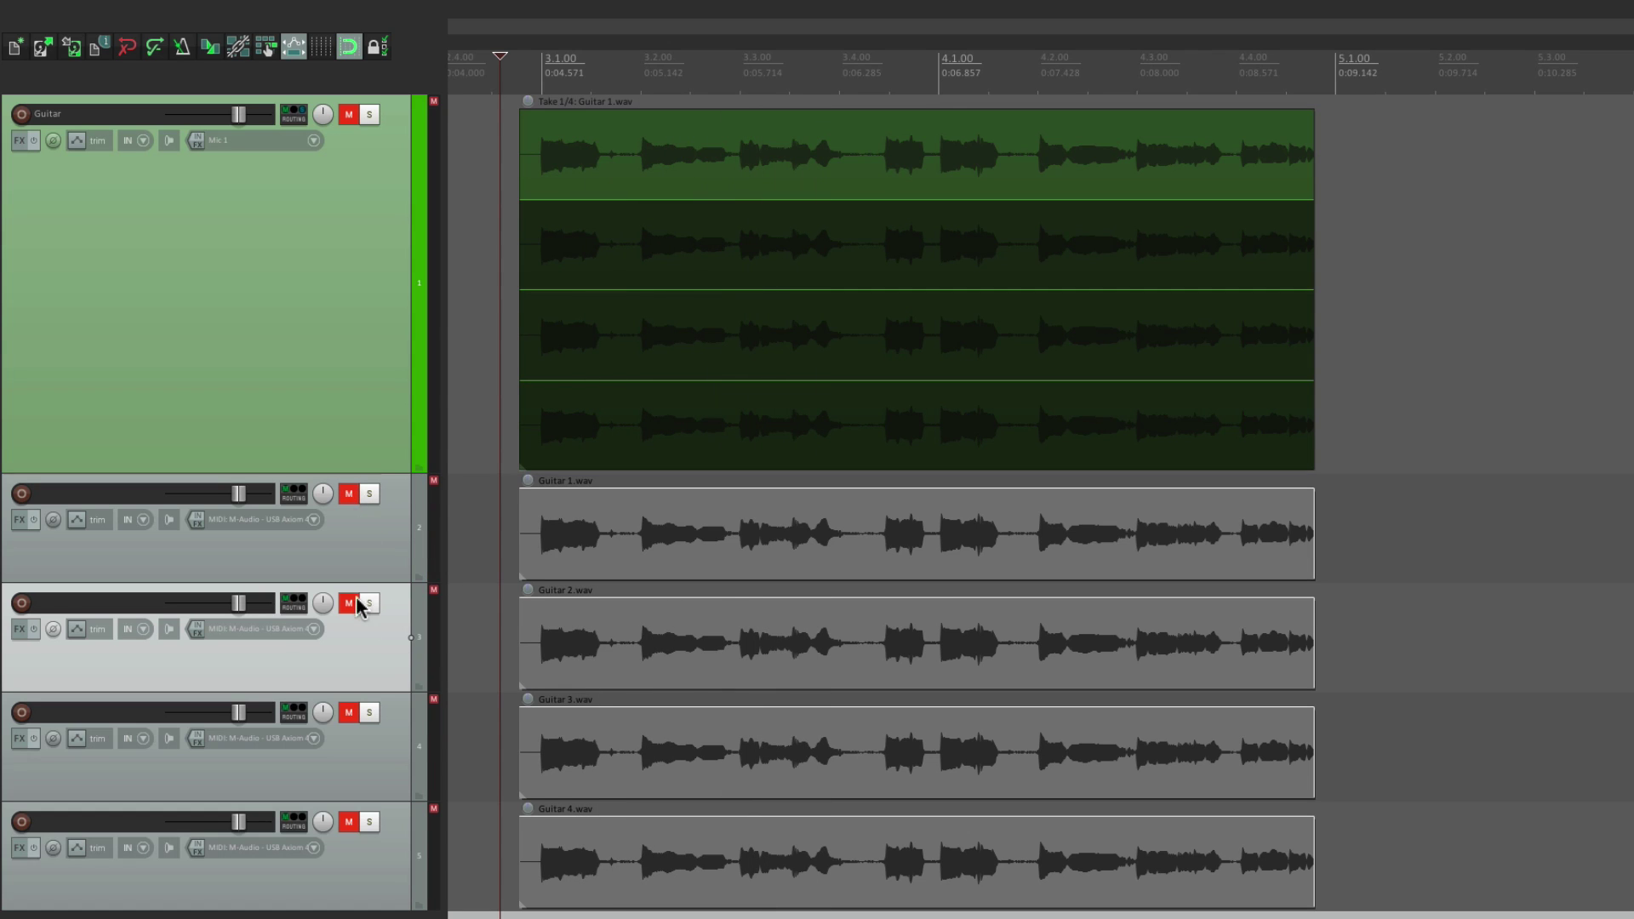
{"action": "left_click", "coordinate": [356, 604]}
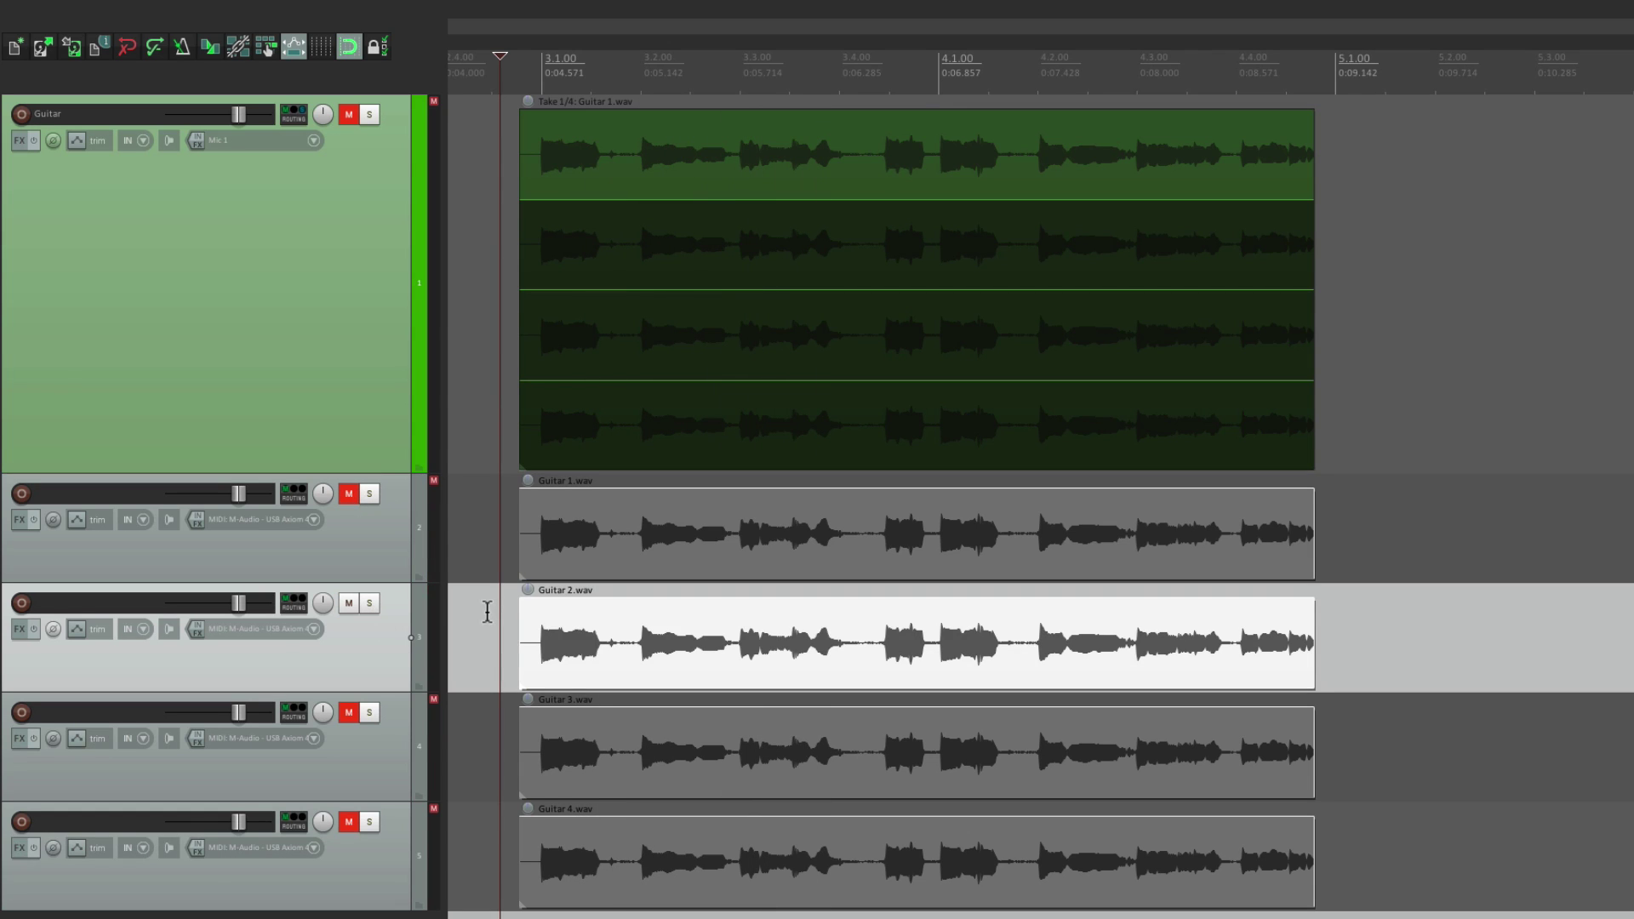
{"action": "key", "text": "space"}
- Unmute the Guitar 1, Guitar 3 and Guitar 4 tracks
{"action": "left_click", "coordinate": [350, 494]}
{"action": "left_click", "coordinate": [350, 712]}
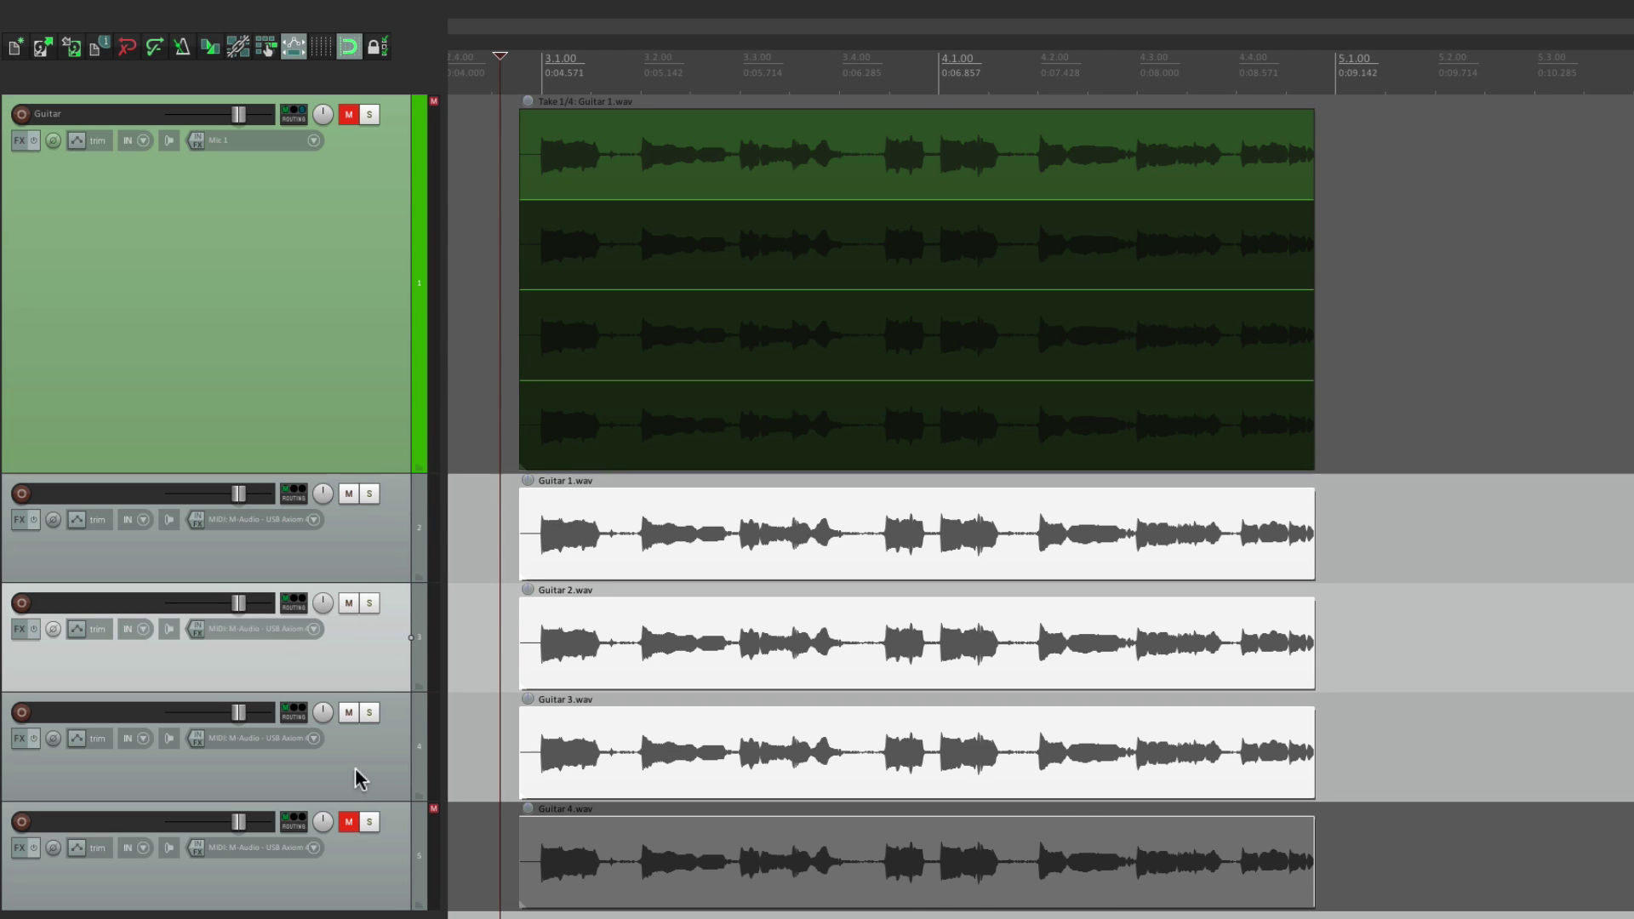
{"action": "left_click", "coordinate": [349, 822]}
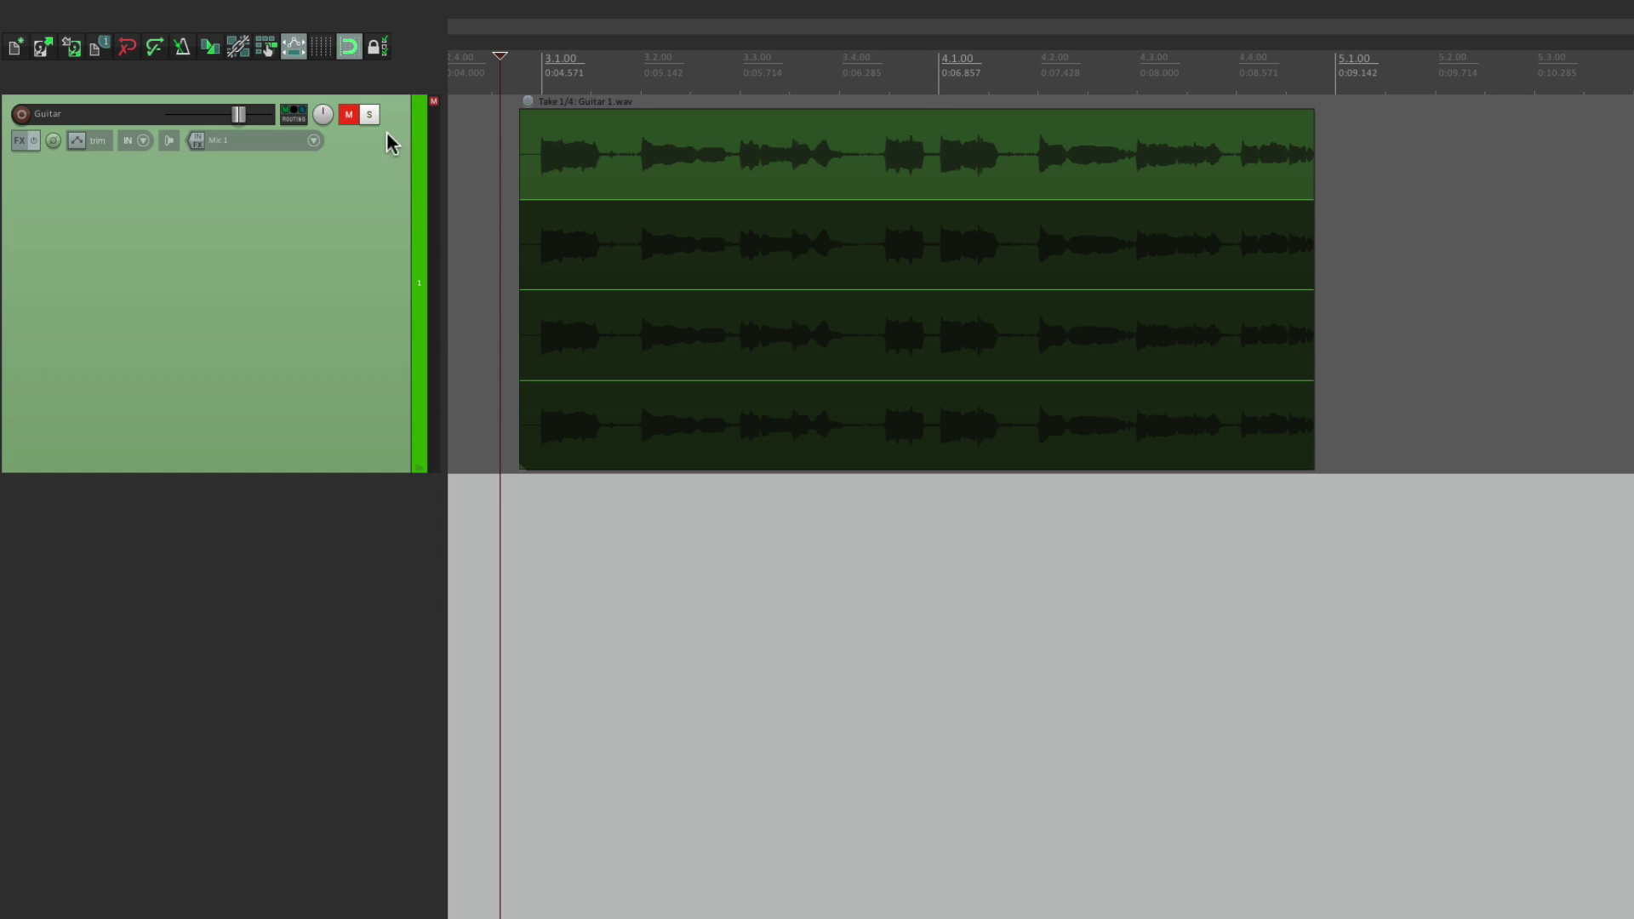
- Unmute the Guitar track and explode the item's four takes in place as stacked items
{"action": "left_click", "coordinate": [349, 114]}
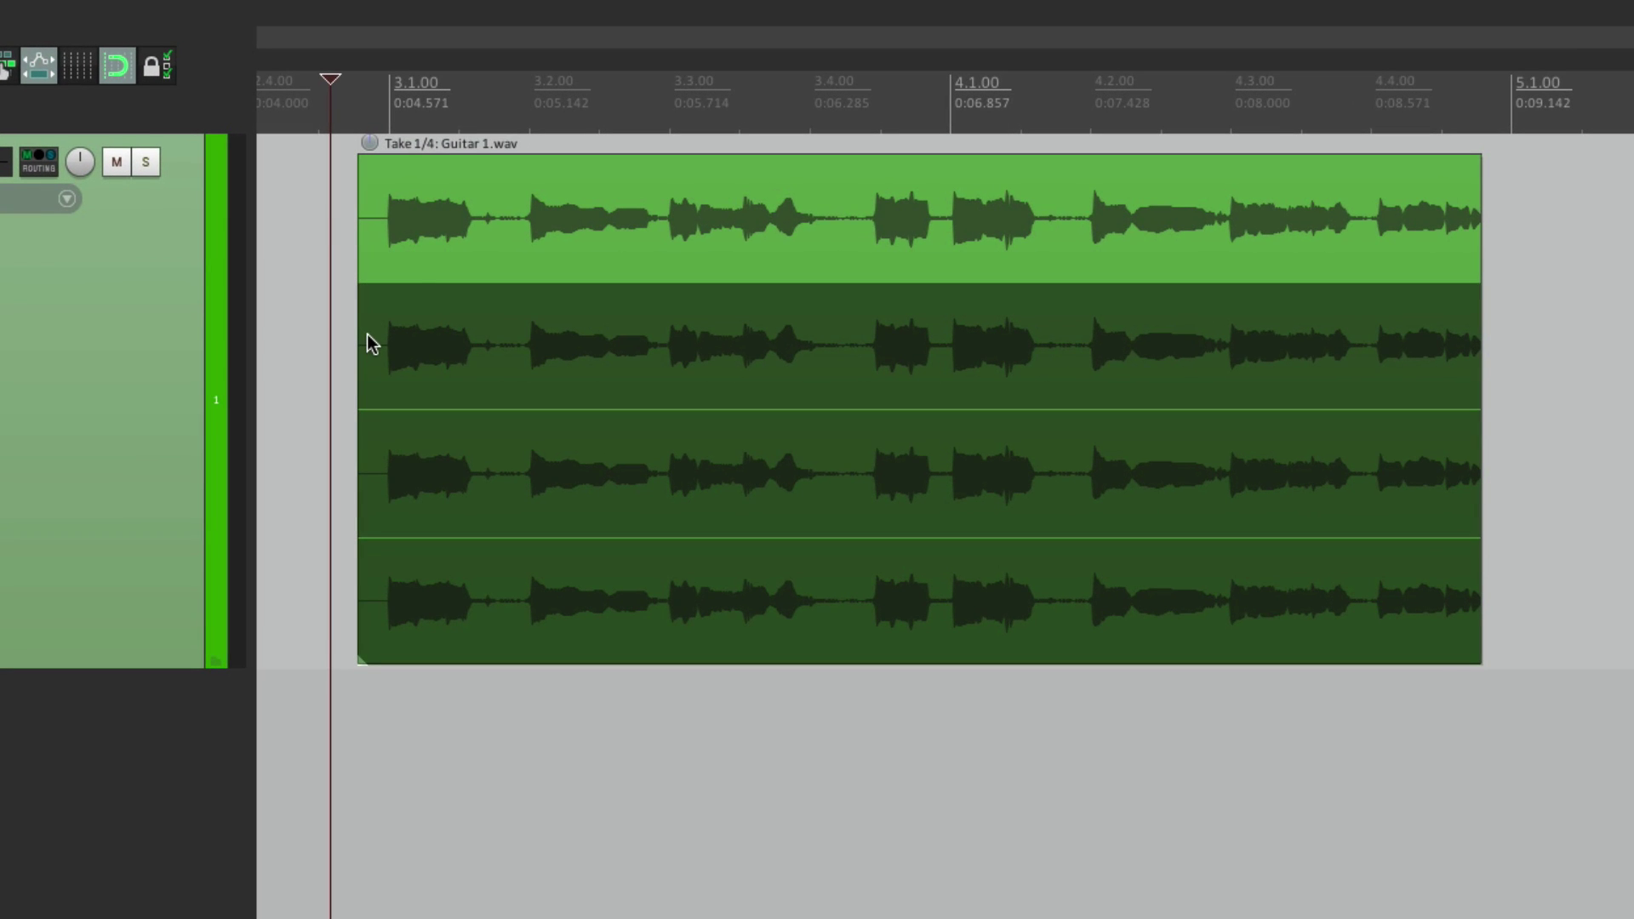
{"action": "left_click", "coordinate": [397, 172]}
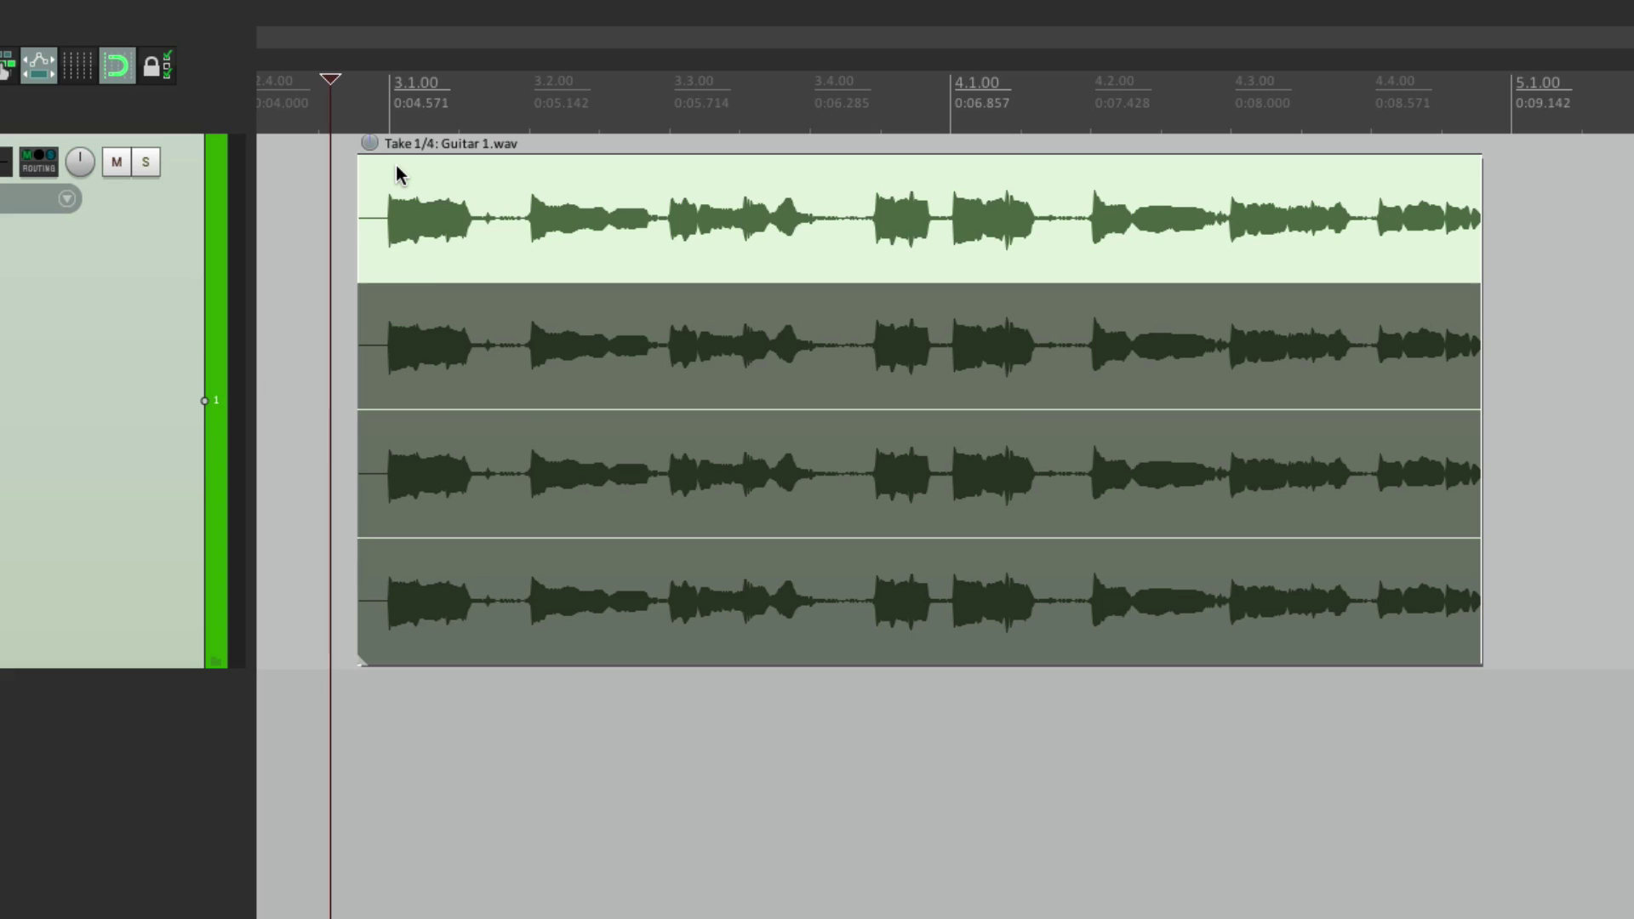
{"action": "right_click", "coordinate": [397, 167]}
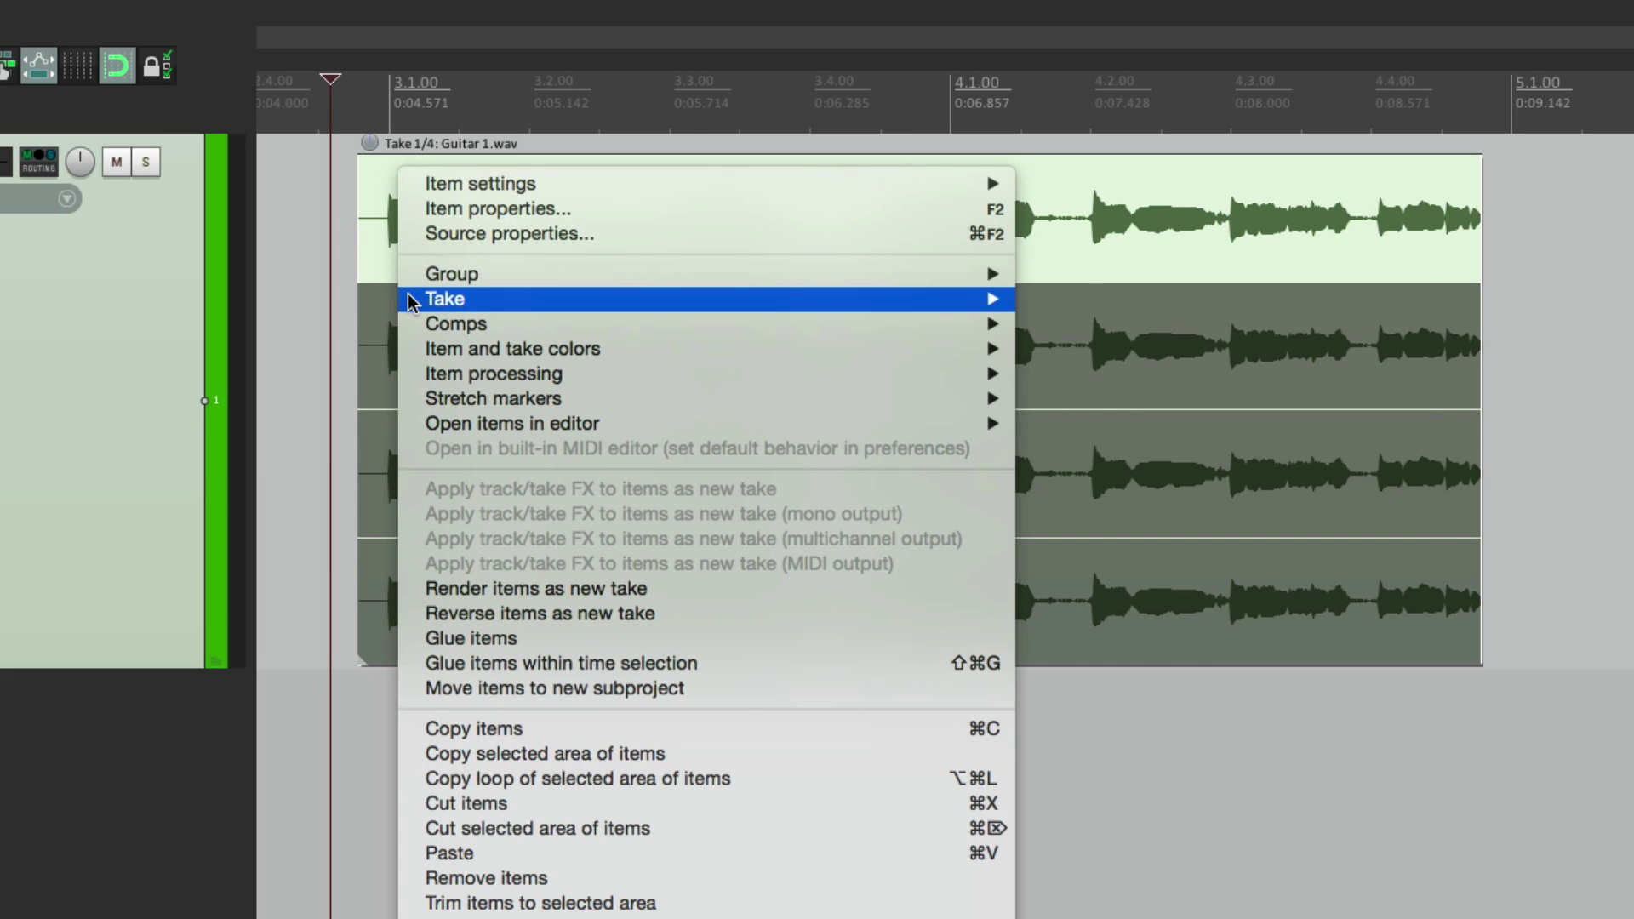
{"action": "mouse_move", "coordinate": [411, 301]}
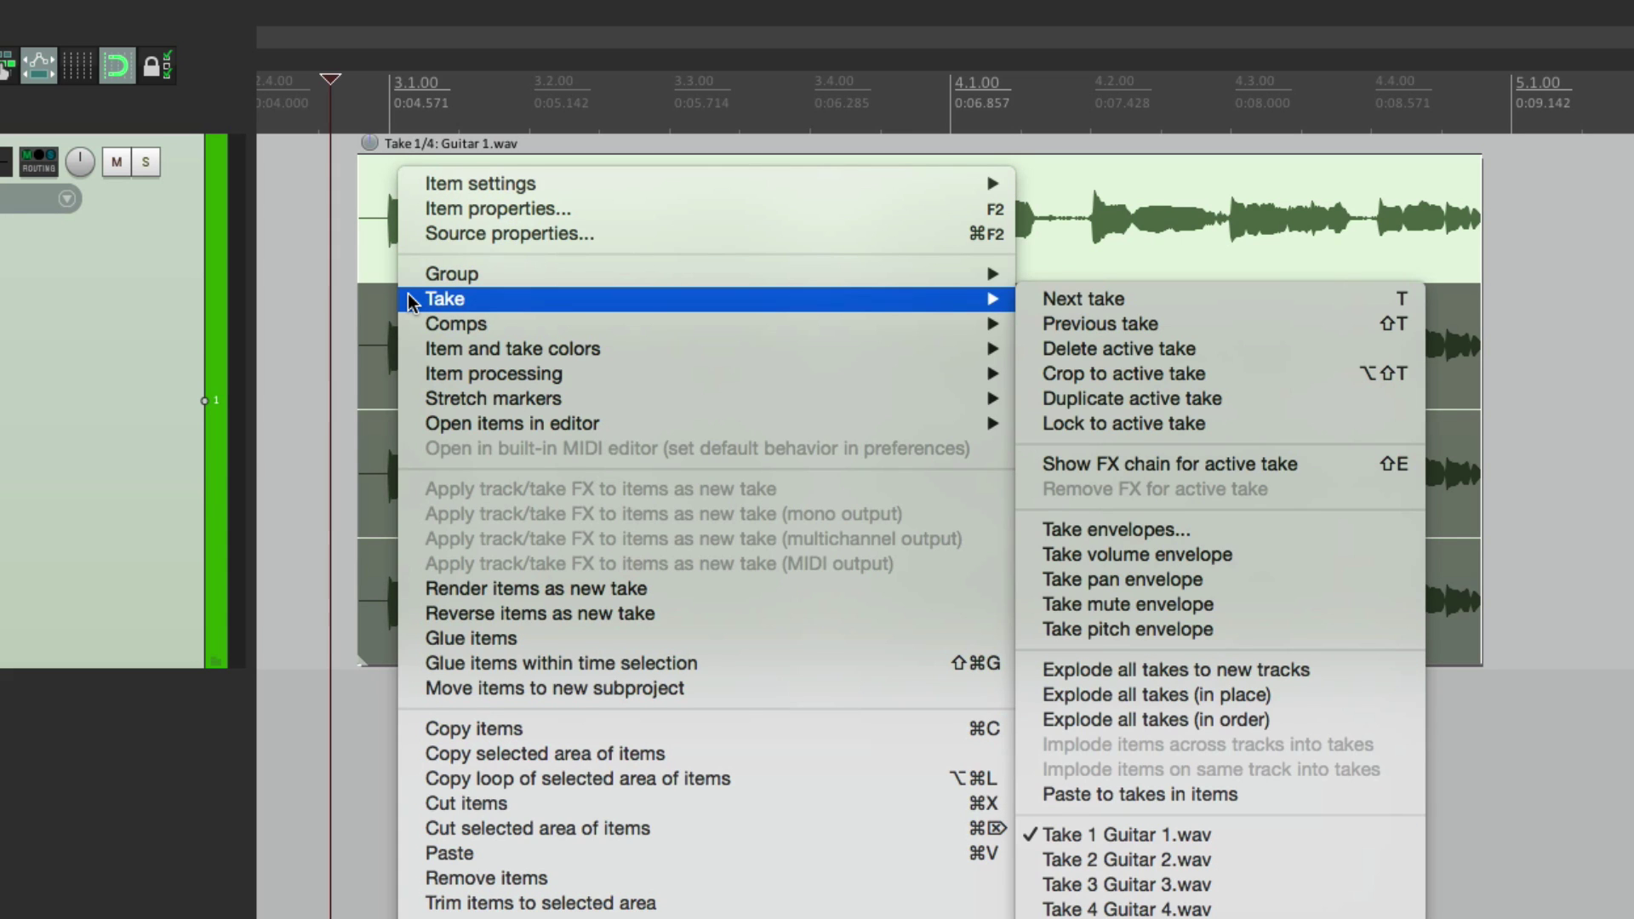
{"action": "left_click", "coordinate": [1317, 696]}
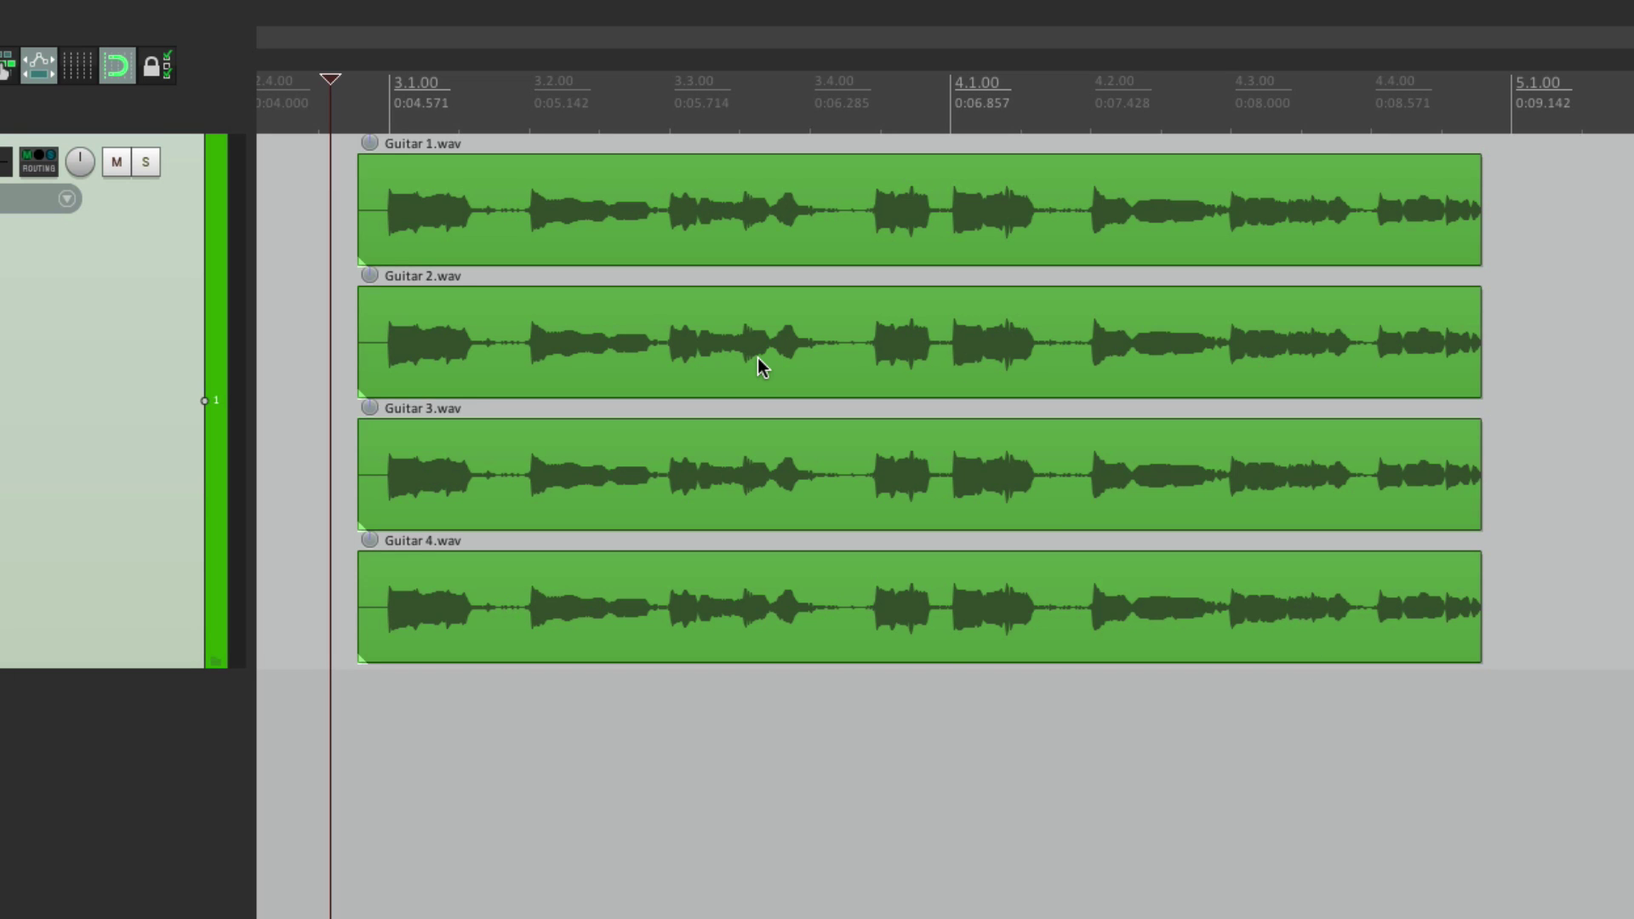
{"action": "left_click_drag", "start_coordinate": [468, 319], "coordinate": [645, 614]}
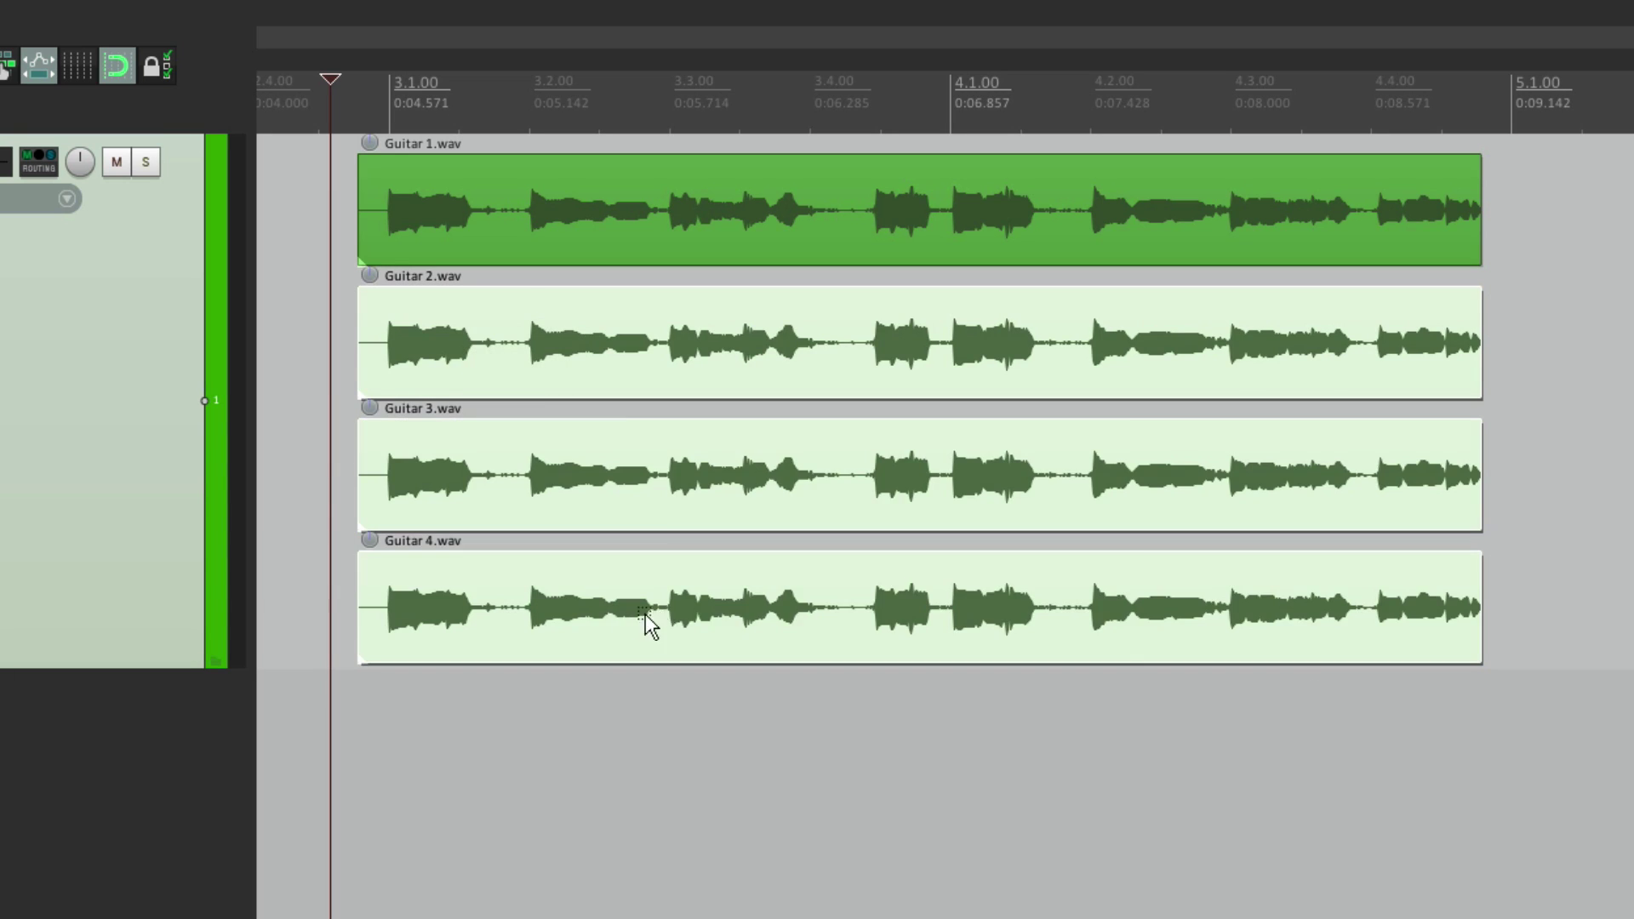
{"action": "right_click", "coordinate": [507, 310]}
{"action": "mouse_move", "coordinate": [536, 330]}
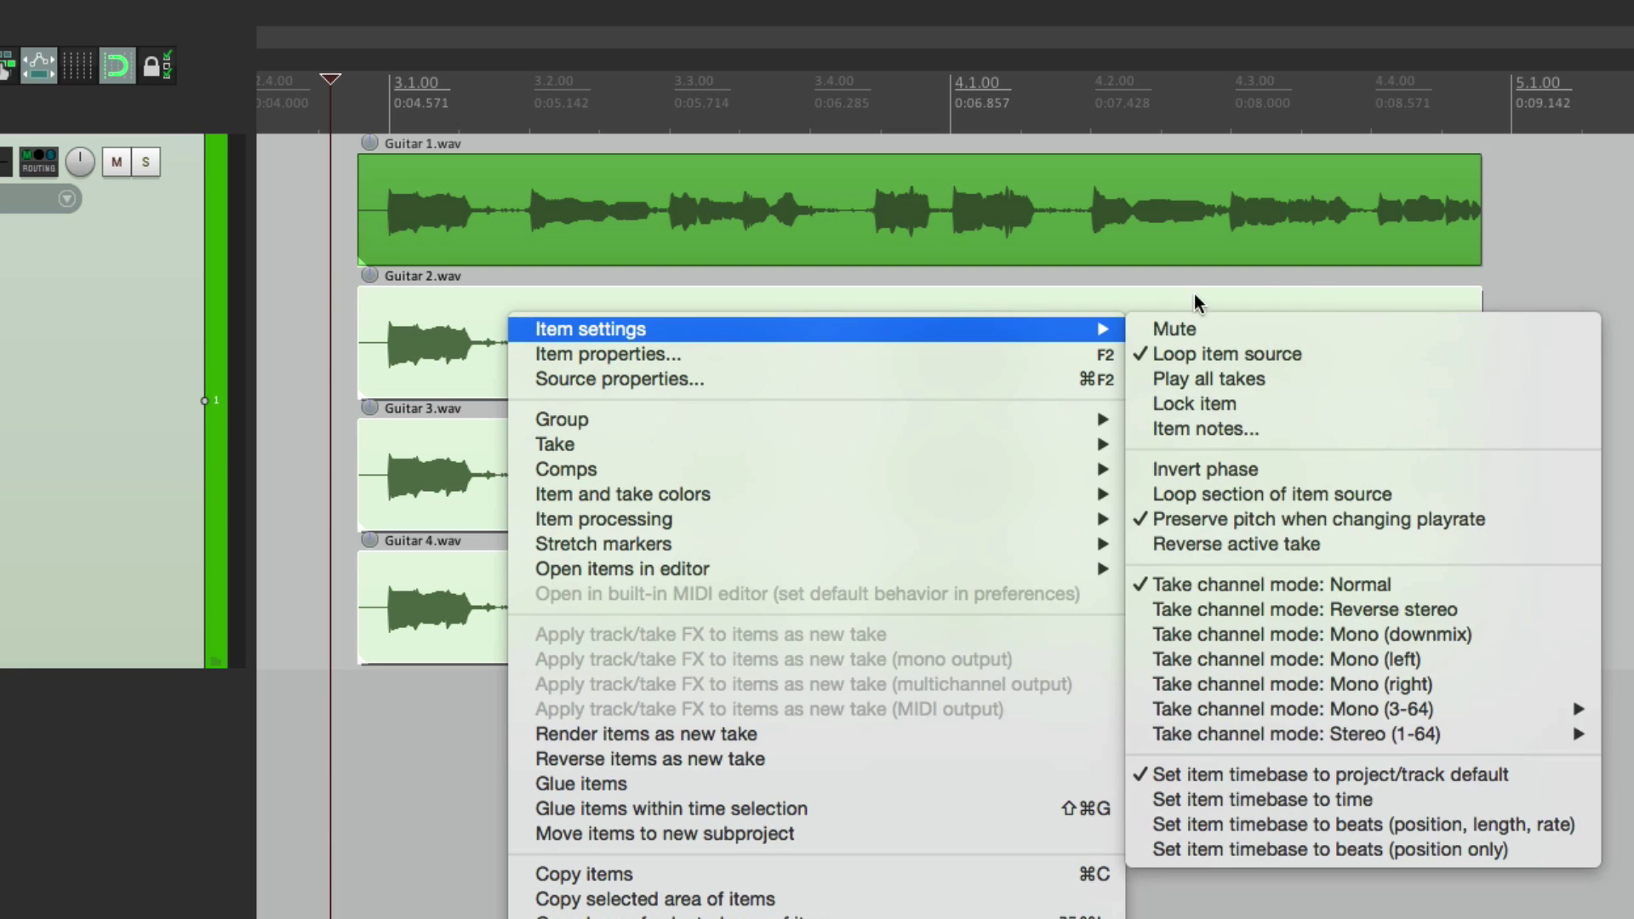
{"action": "left_click", "coordinate": [1254, 329]}
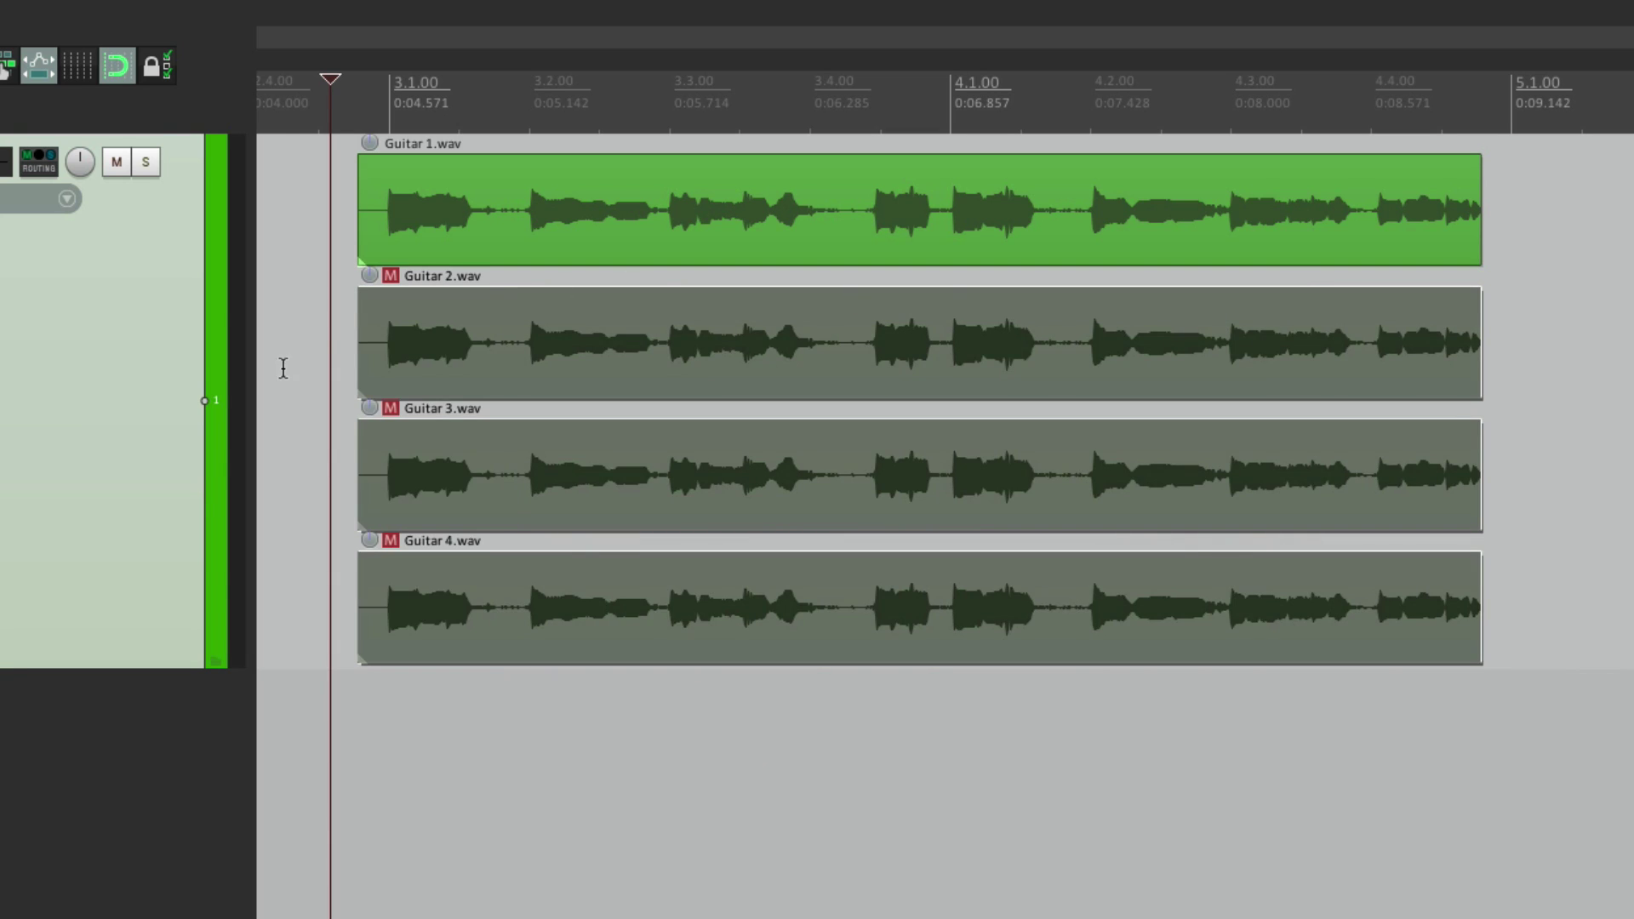
{"action": "left_click", "coordinate": [284, 368]}
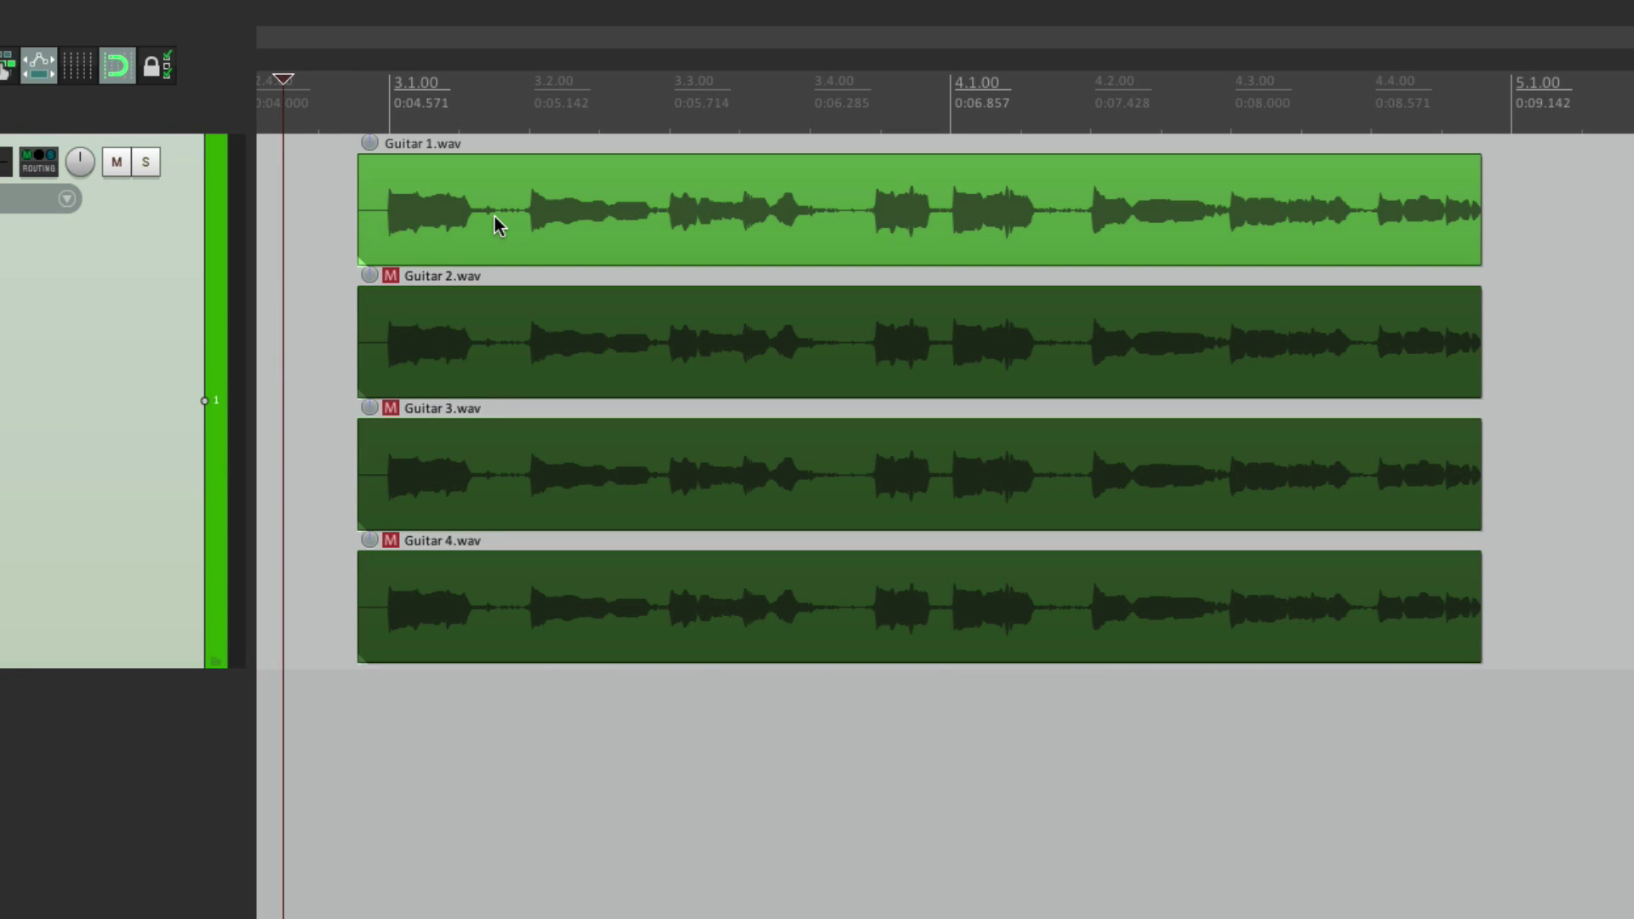
{"action": "left_click", "coordinate": [508, 340]}
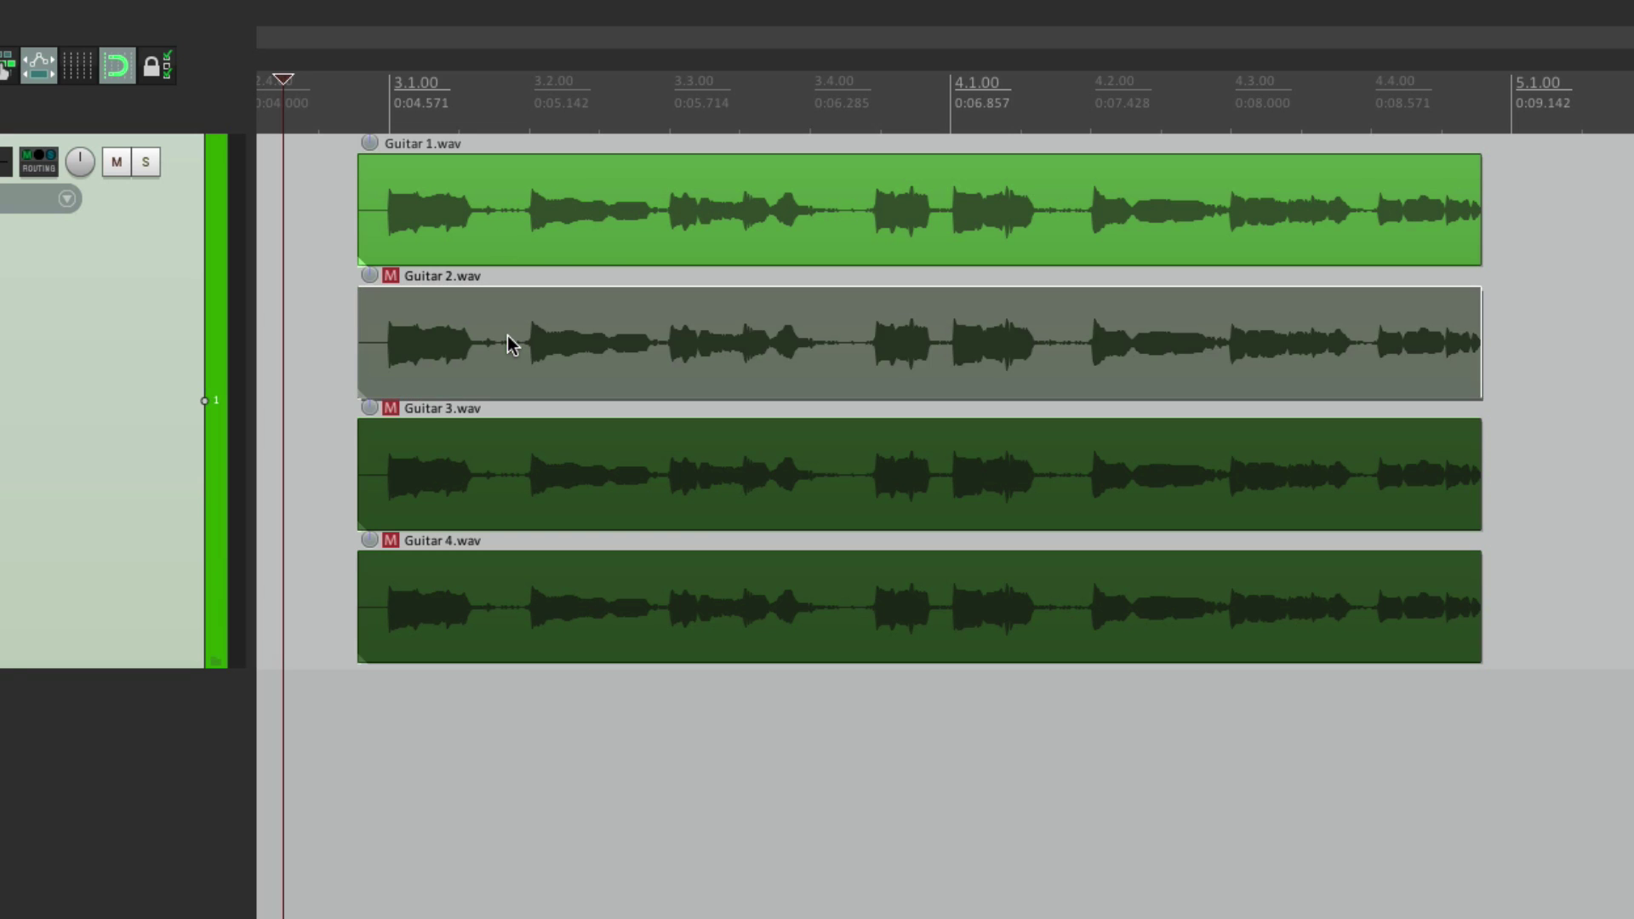
{"action": "key", "text": "s"}
{"action": "left_click", "coordinate": [390, 276]}
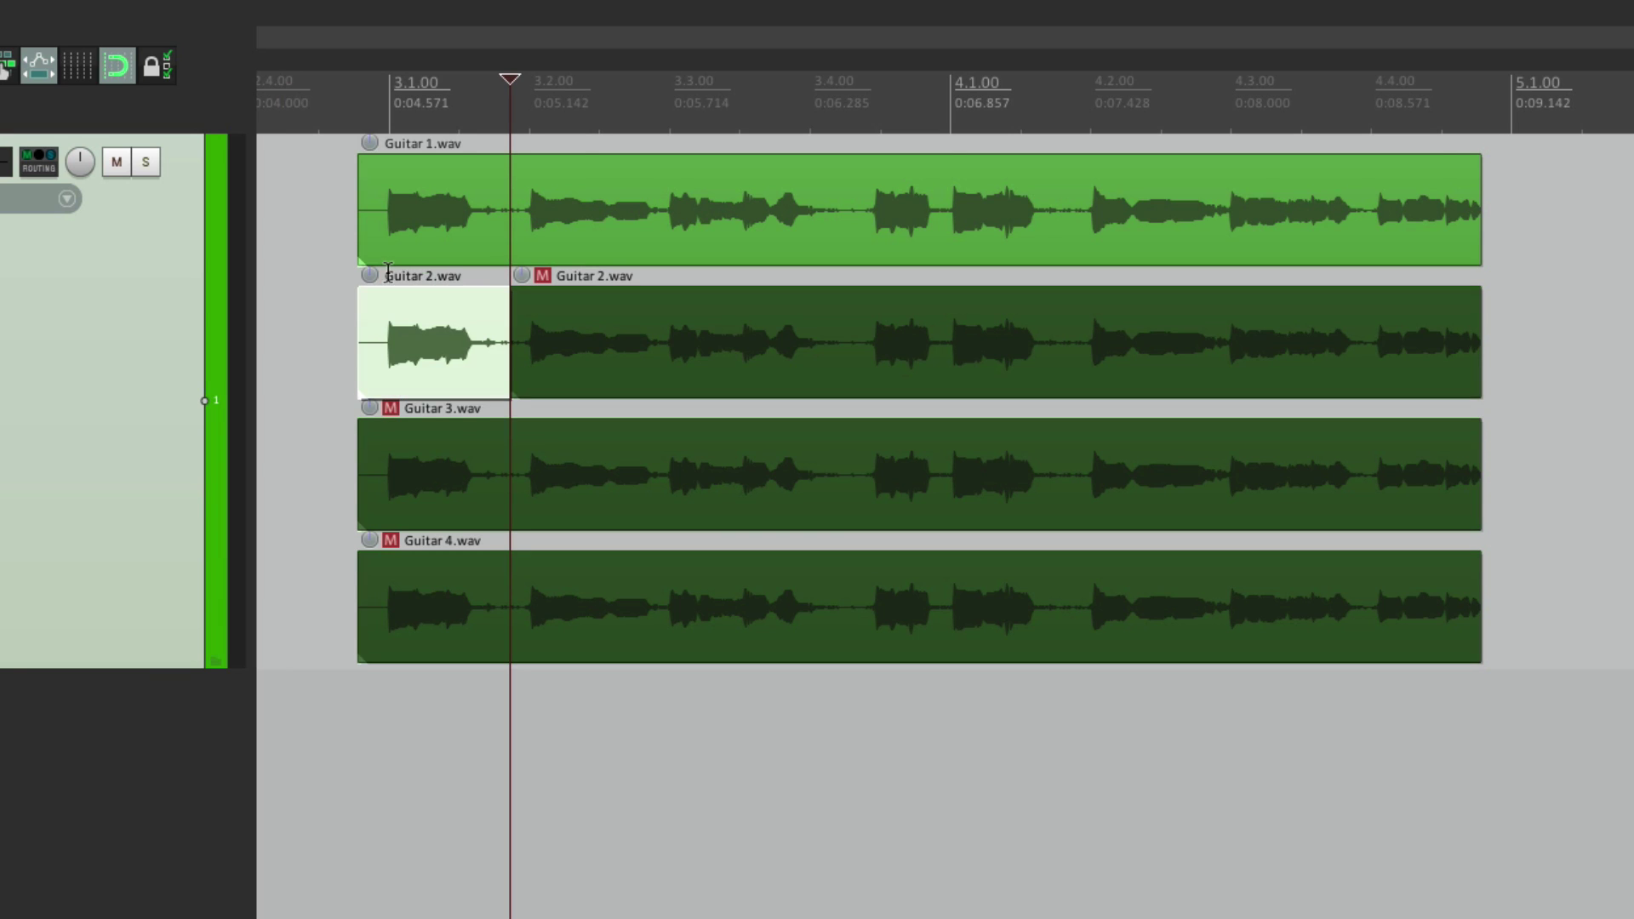
{"action": "left_click", "coordinate": [483, 214]}
{"action": "left_click", "coordinate": [507, 232]}
{"action": "key", "text": "s"}
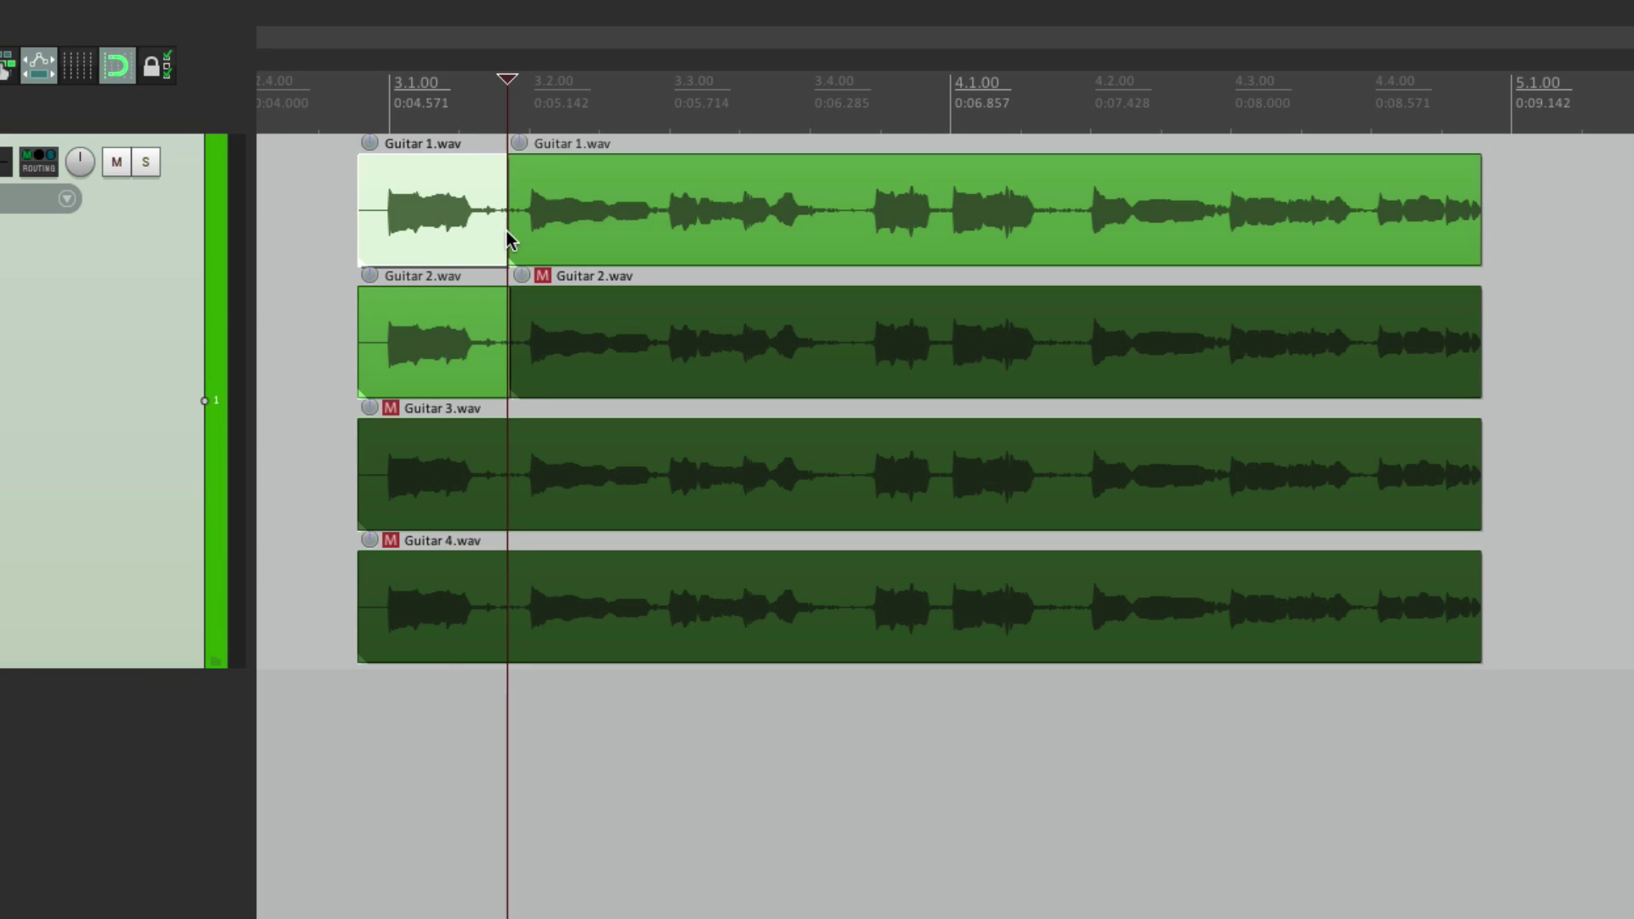
{"action": "key", "text": "u"}
{"action": "left_click", "coordinate": [315, 203]}
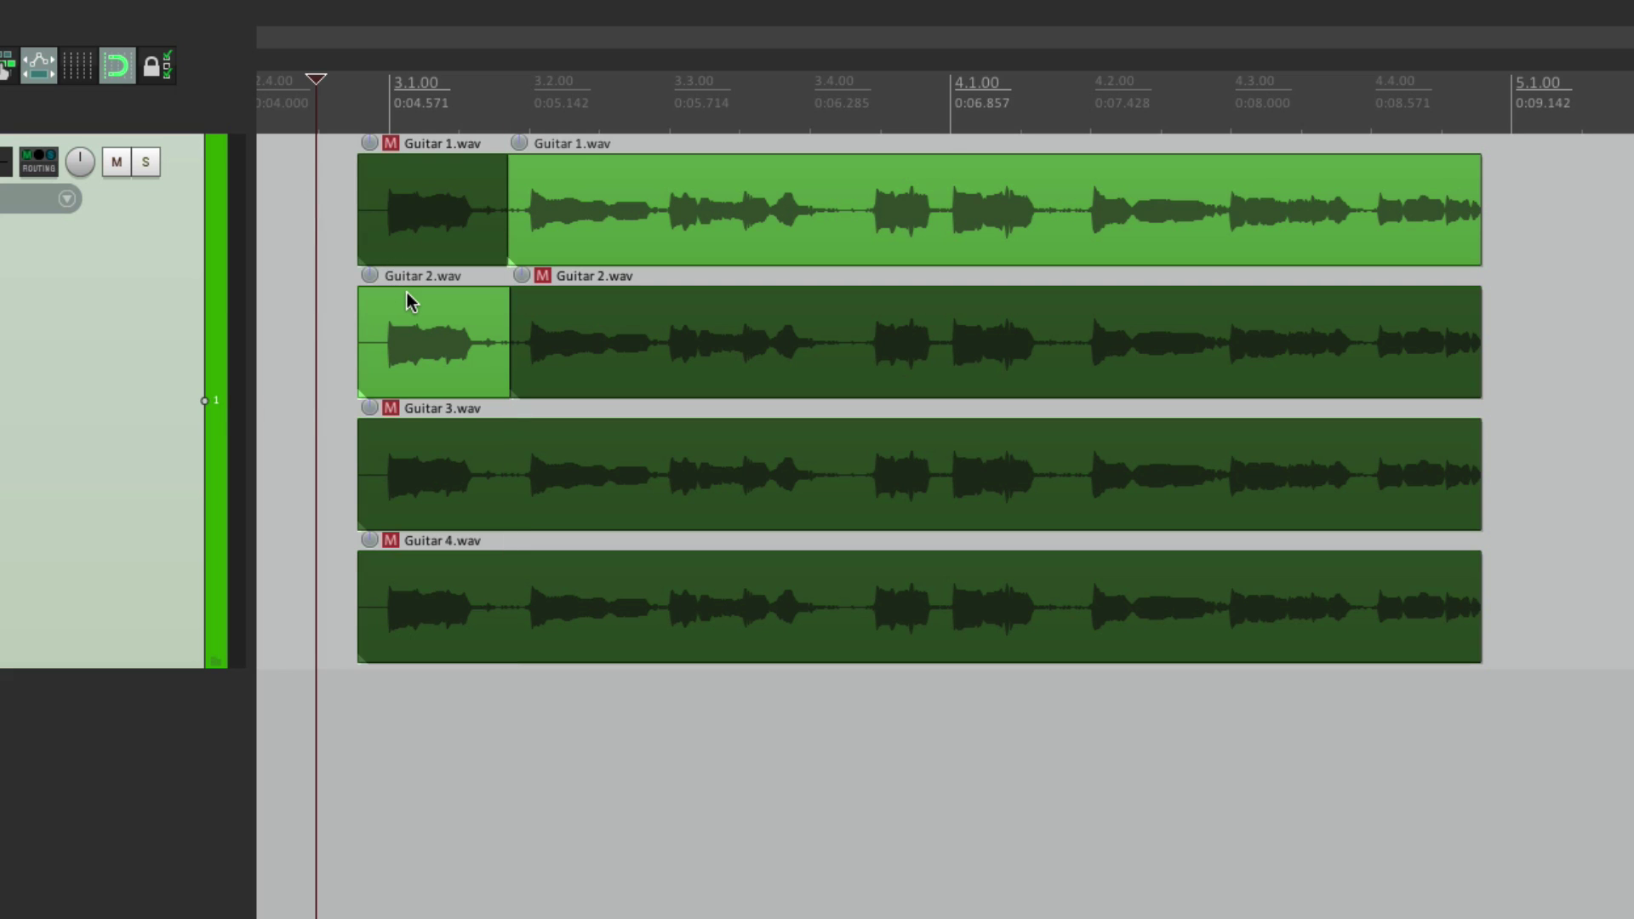
{"action": "key", "text": "space"}
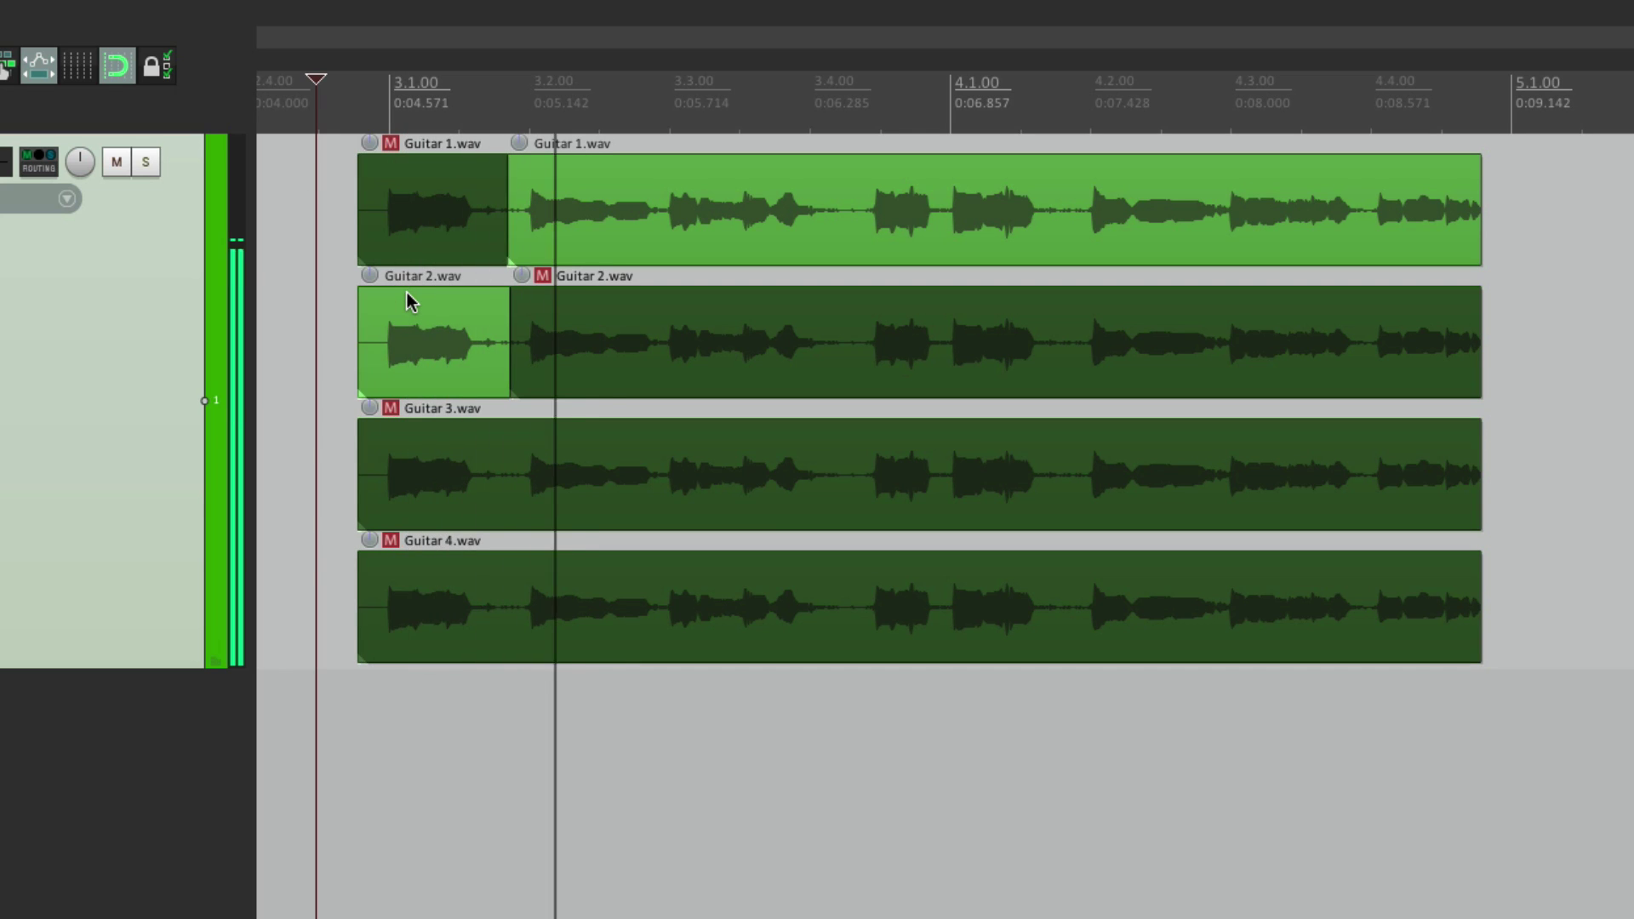
{"action": "key", "text": "space"}
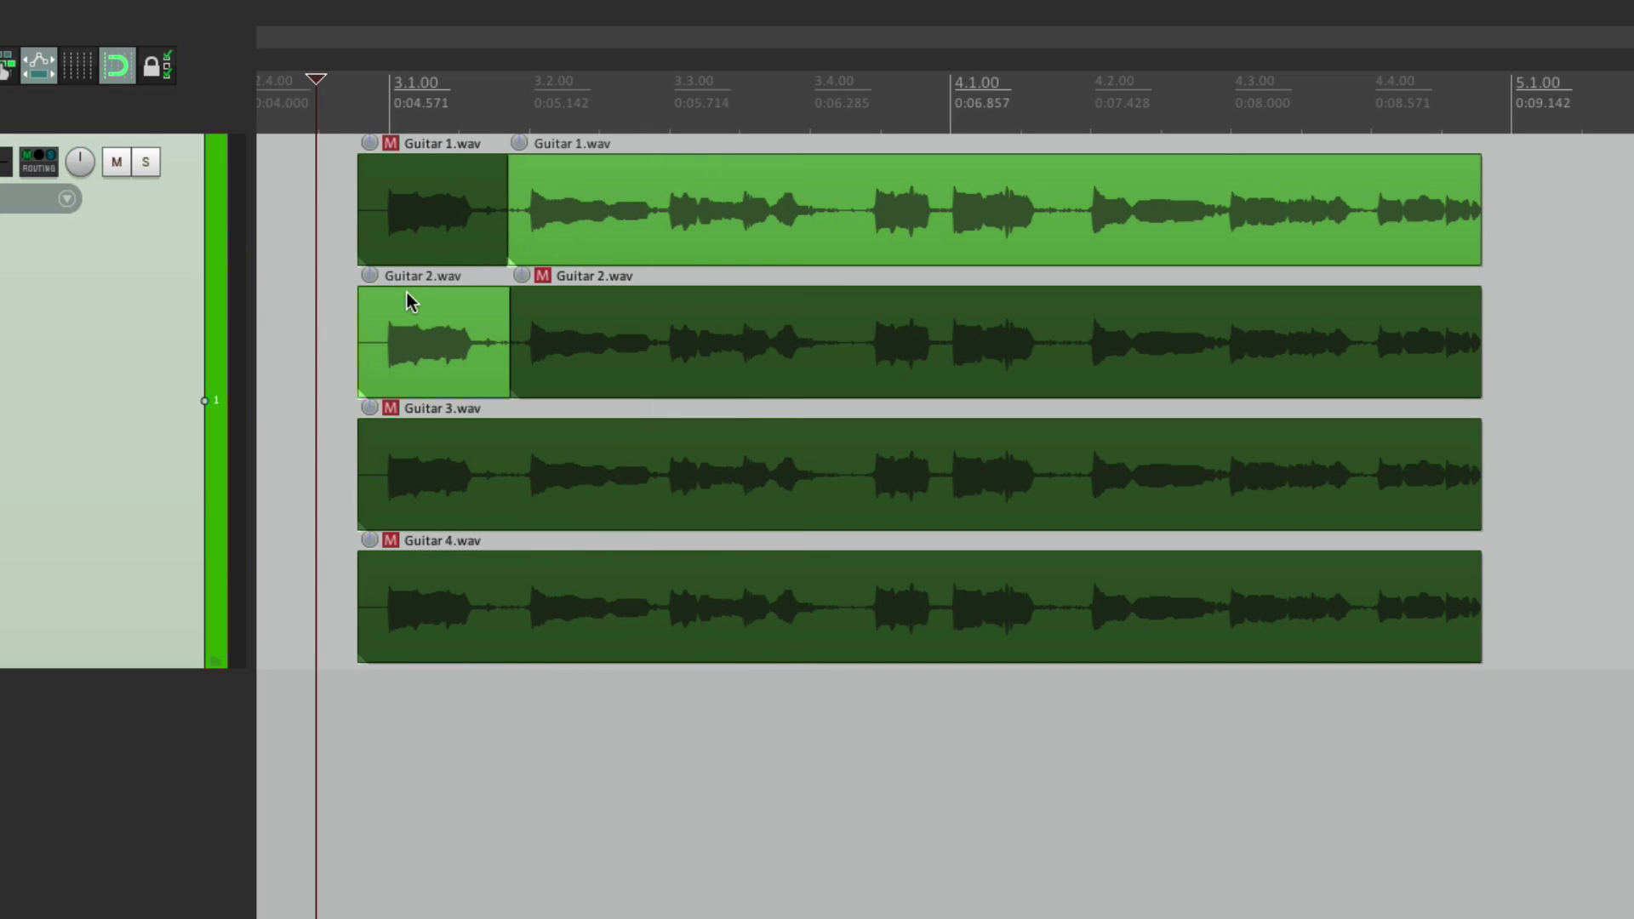
{"action": "key", "text": "ctrl+z"}
{"action": "key", "text": "ctrl+z"}
{"action": "key", "text": "ctrl+z"}
{"action": "key", "text": "ctrl+z"}
{"action": "key", "text": "ctrl+z"}
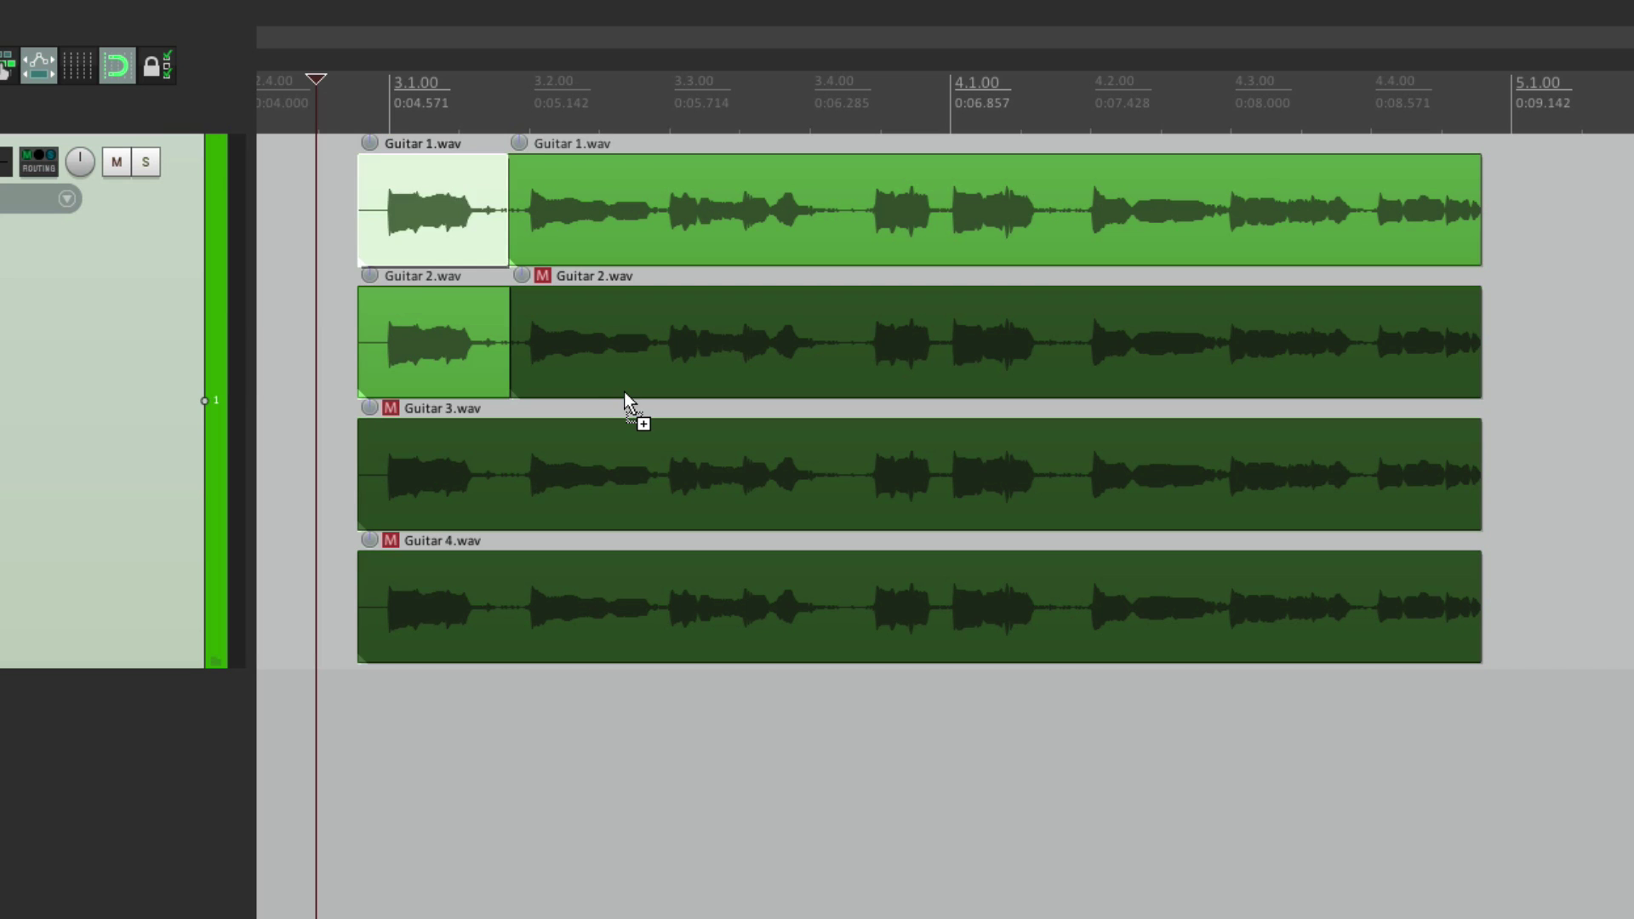
{"action": "key", "text": "ctrl+z"}
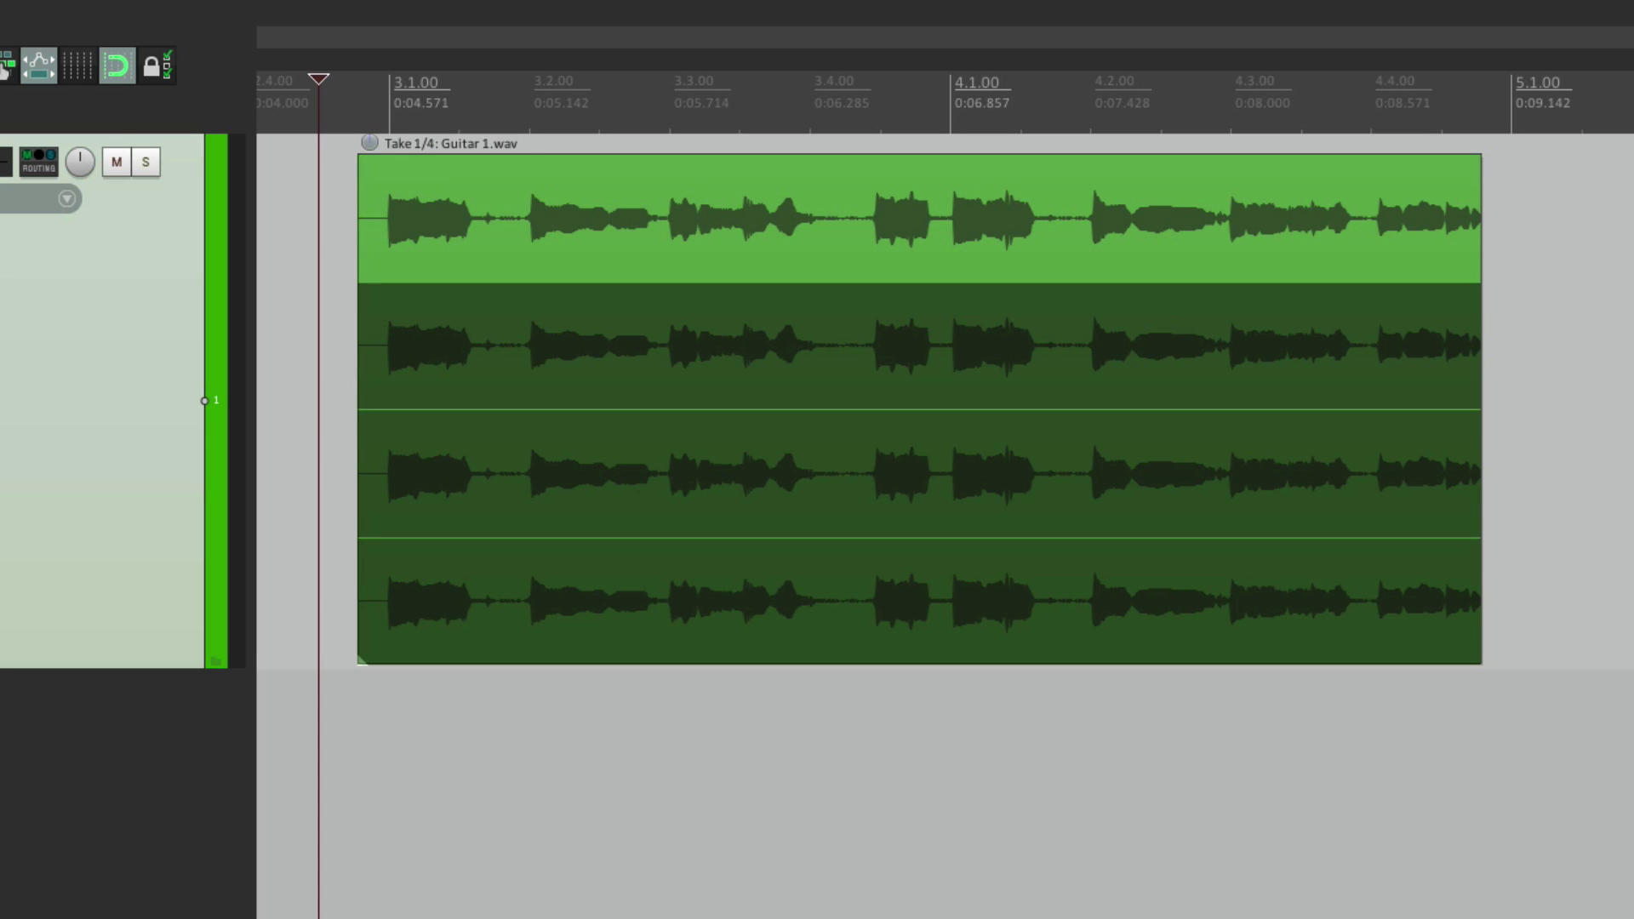
- Explode all takes in order so the four takes sit end to end, then play them through
{"action": "left_click", "coordinate": [316, 232]}
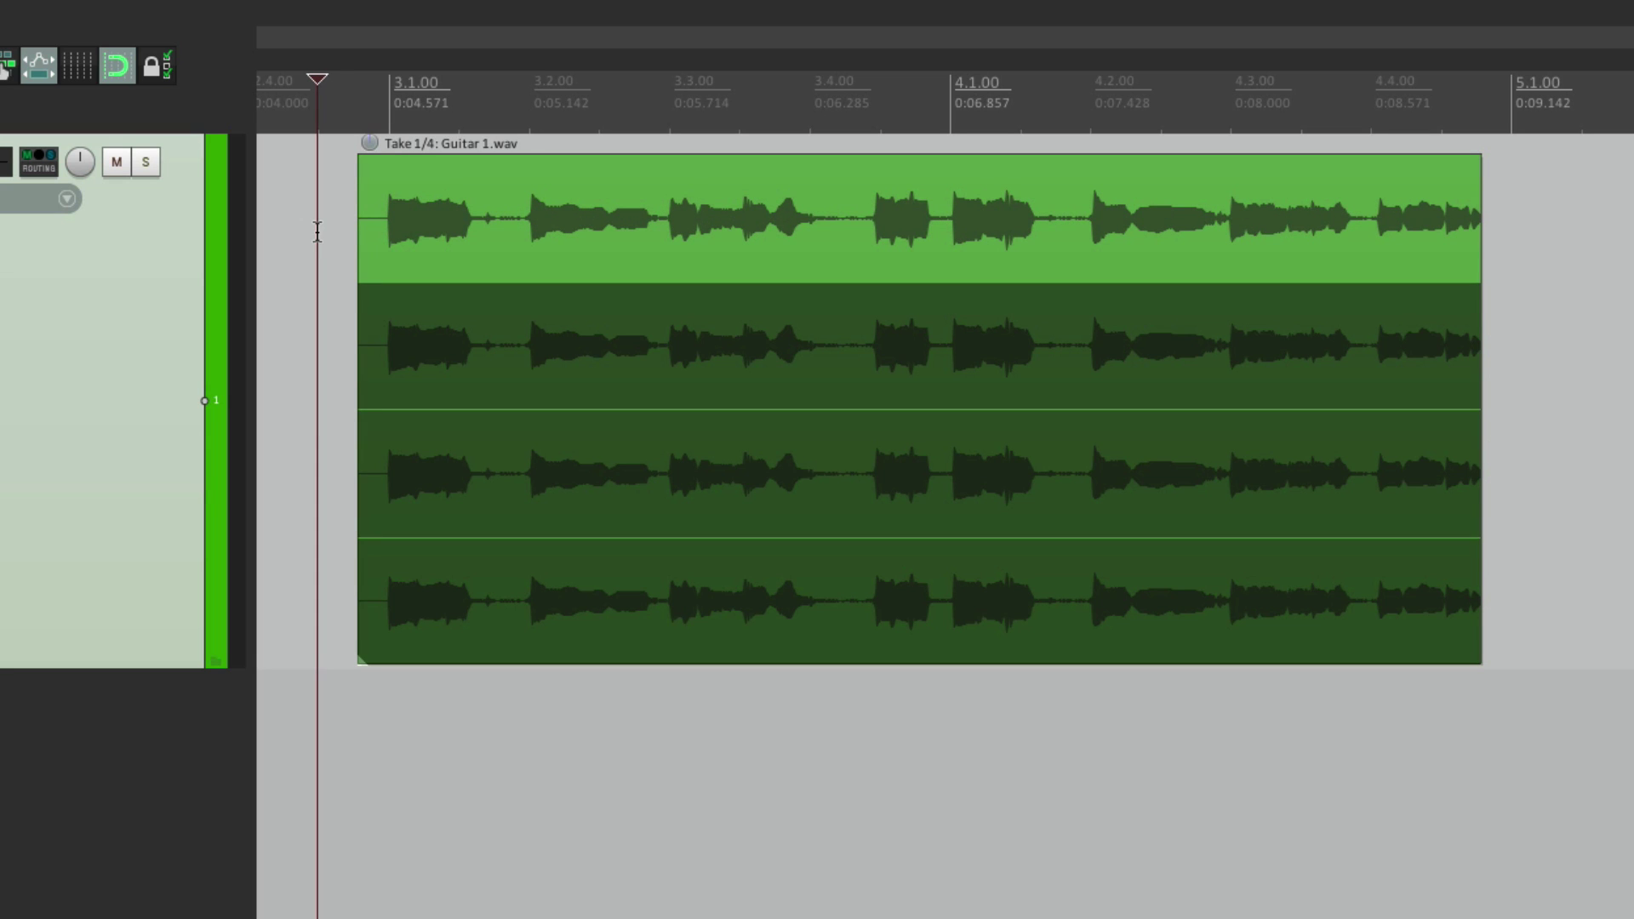
{"action": "right_click", "coordinate": [431, 197]}
{"action": "mouse_move", "coordinate": [469, 331]}
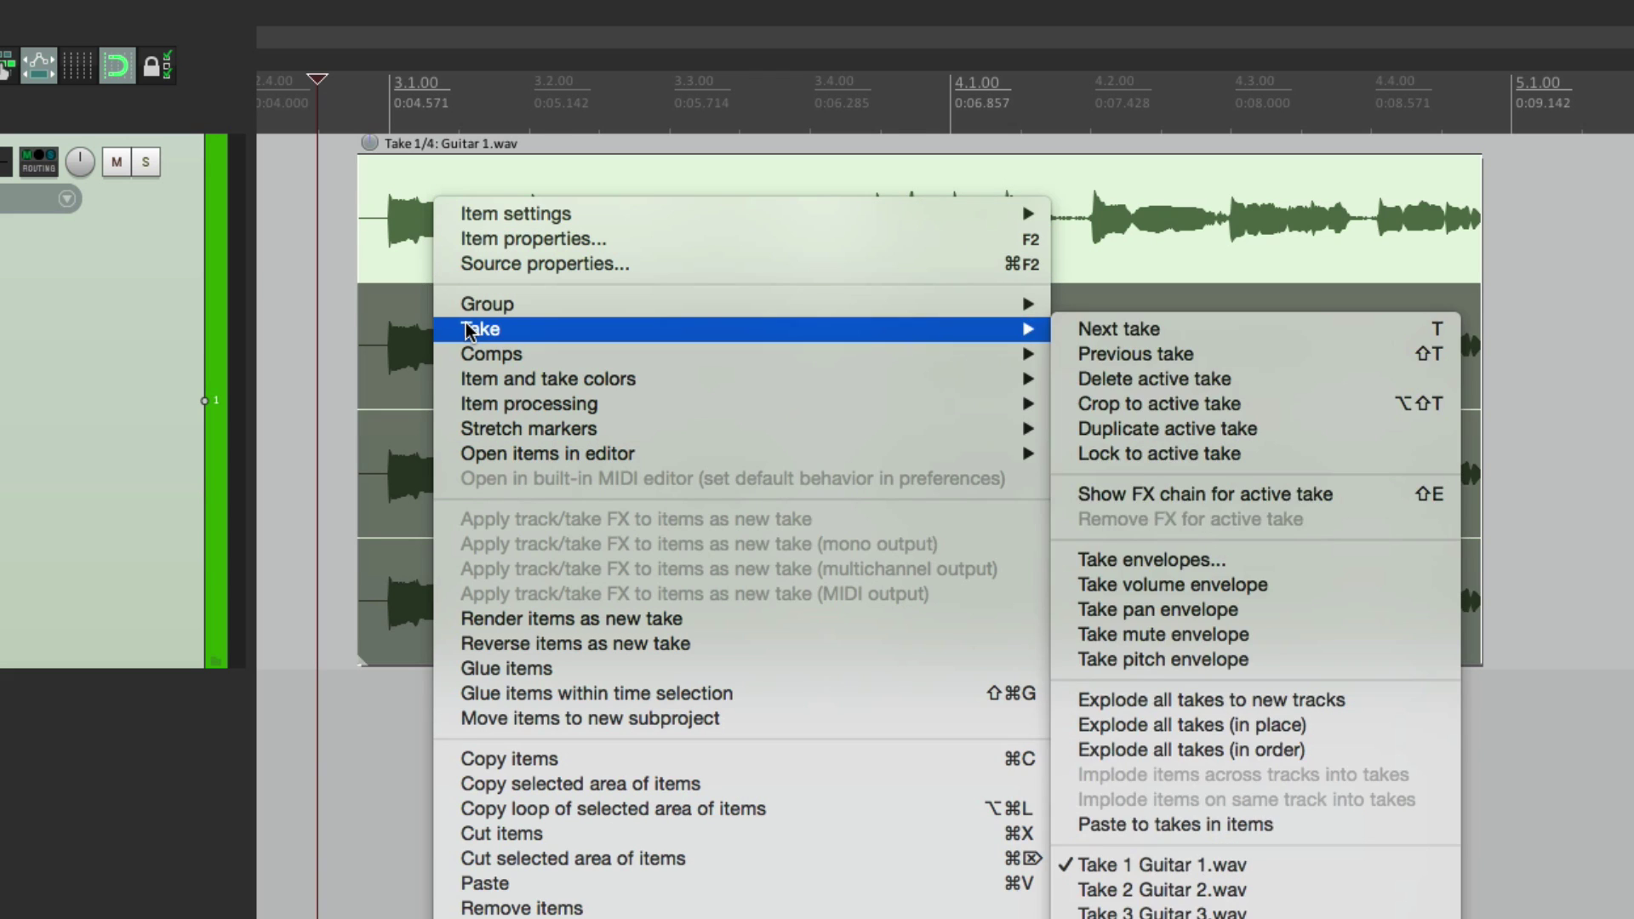
{"action": "left_click", "coordinate": [1336, 752]}
{"action": "scroll", "coordinate": [883, 516], "scroll_direction": "down", "scroll_amount": 3}
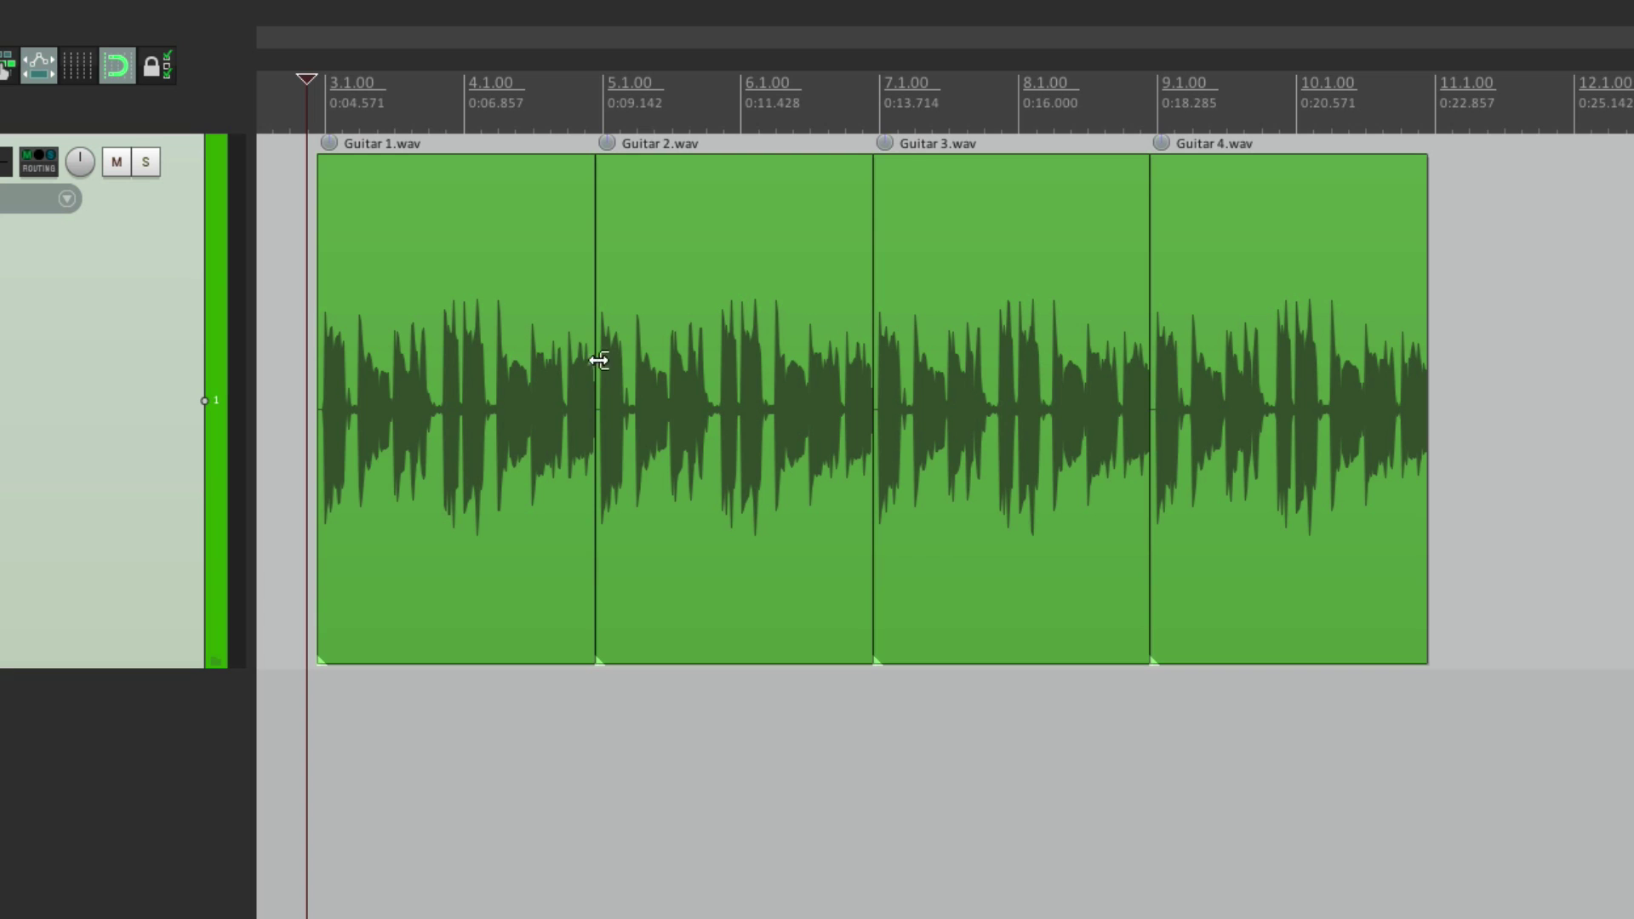
{"action": "key", "text": "space"}
{"action": "scroll", "coordinate": [591, 355], "scroll_direction": "up", "scroll_amount": 3}
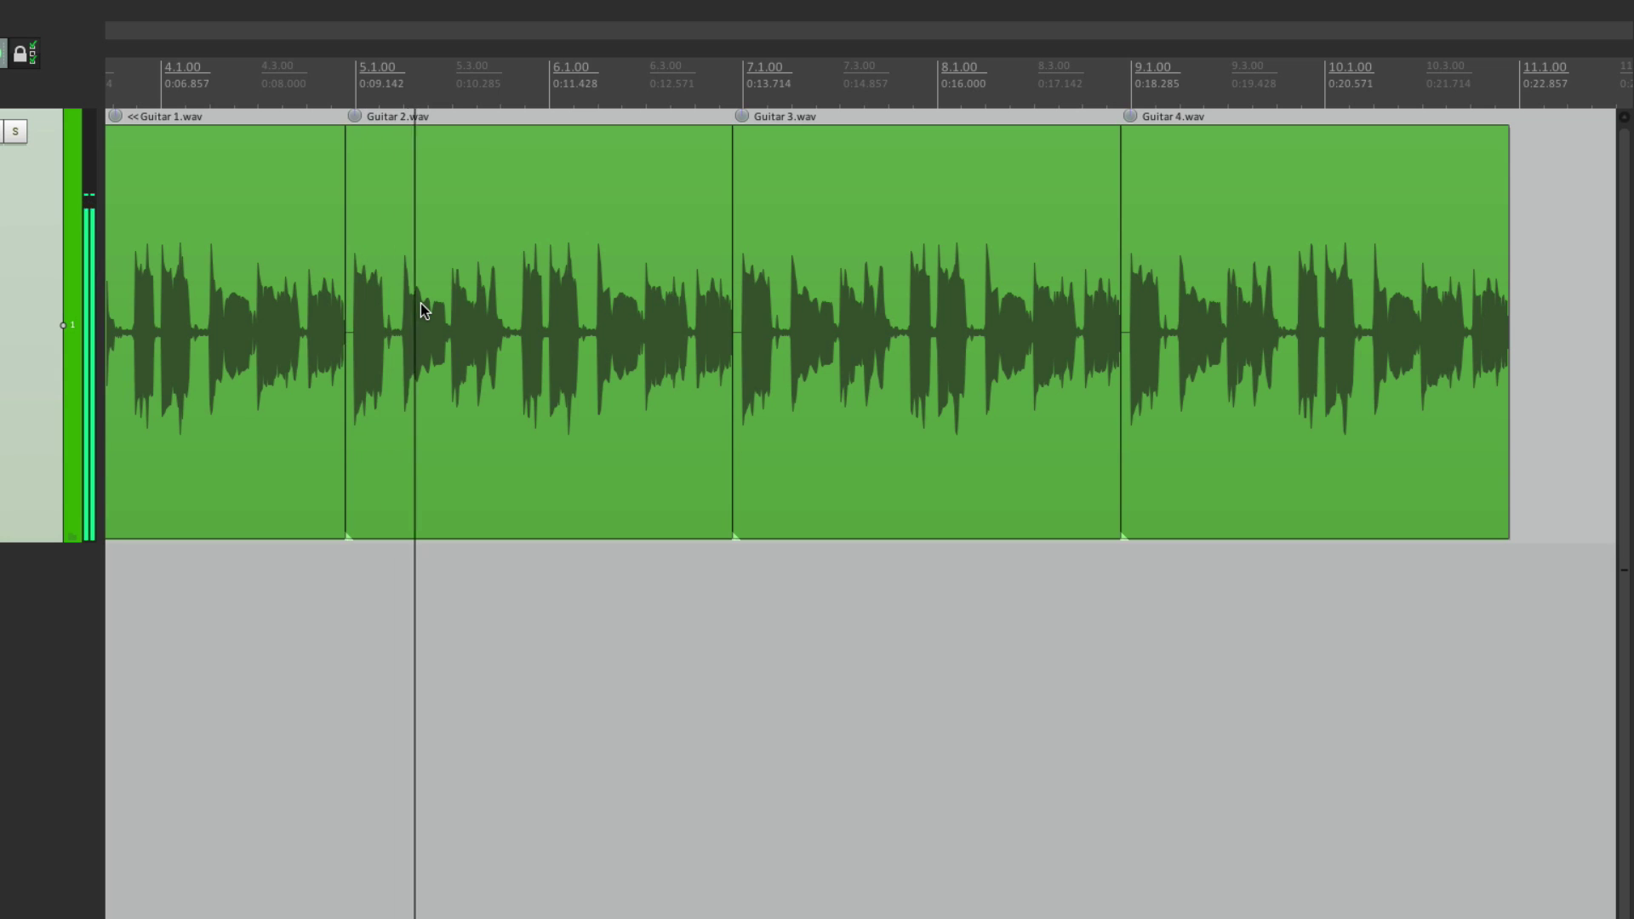
{"action": "key", "text": "space"}
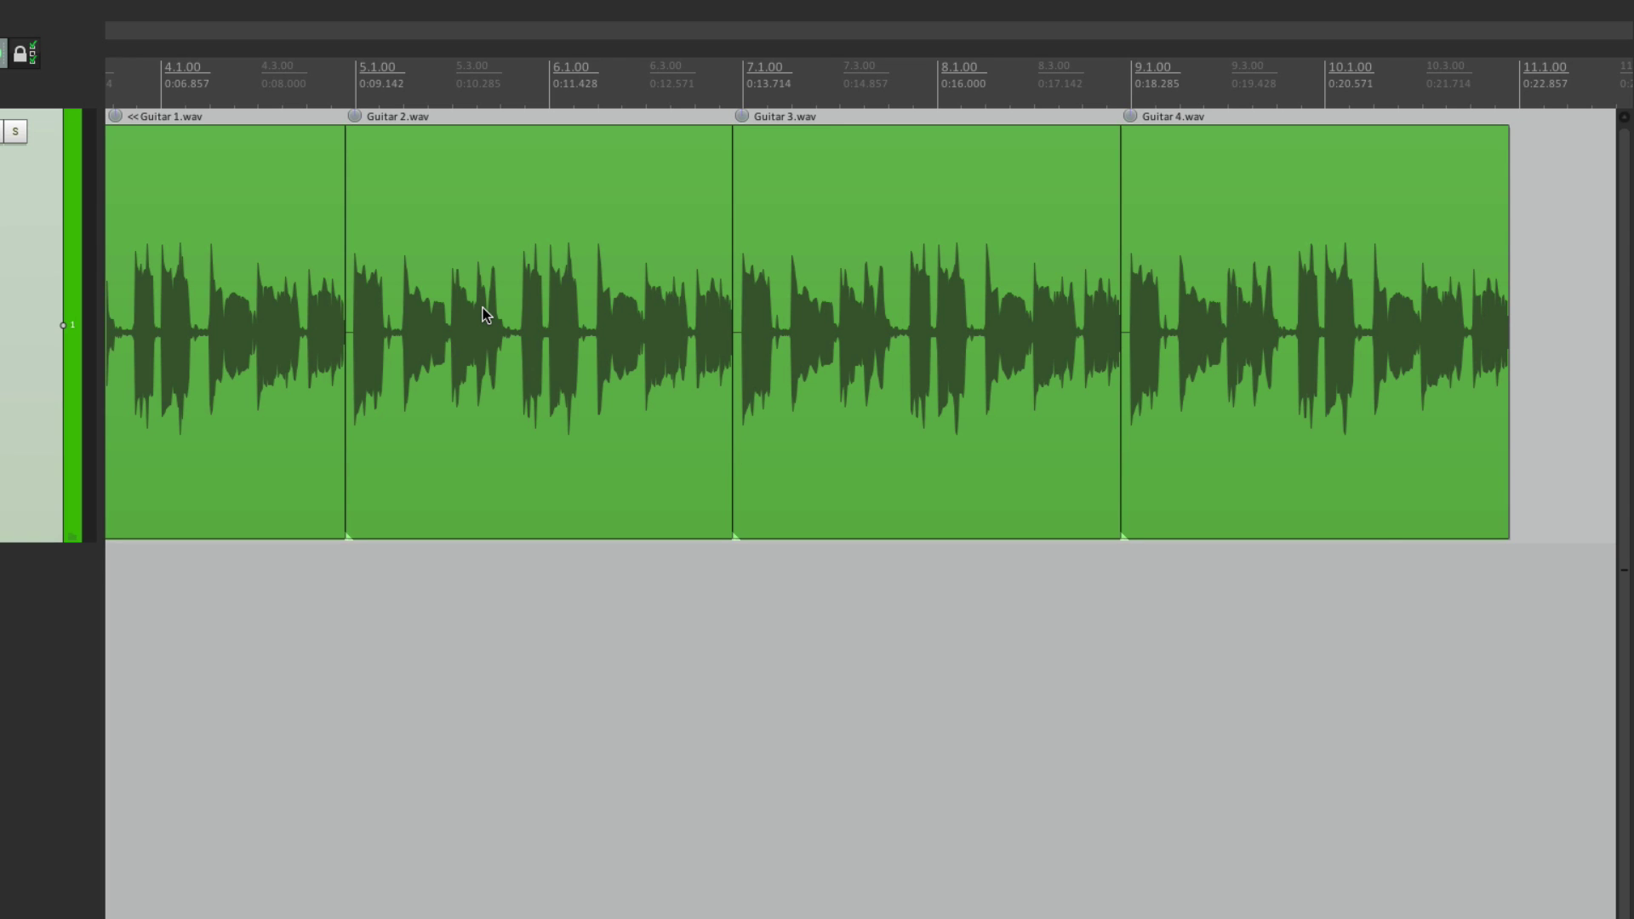
{"action": "scroll", "coordinate": [483, 308], "scroll_direction": "left", "scroll_amount": 5}
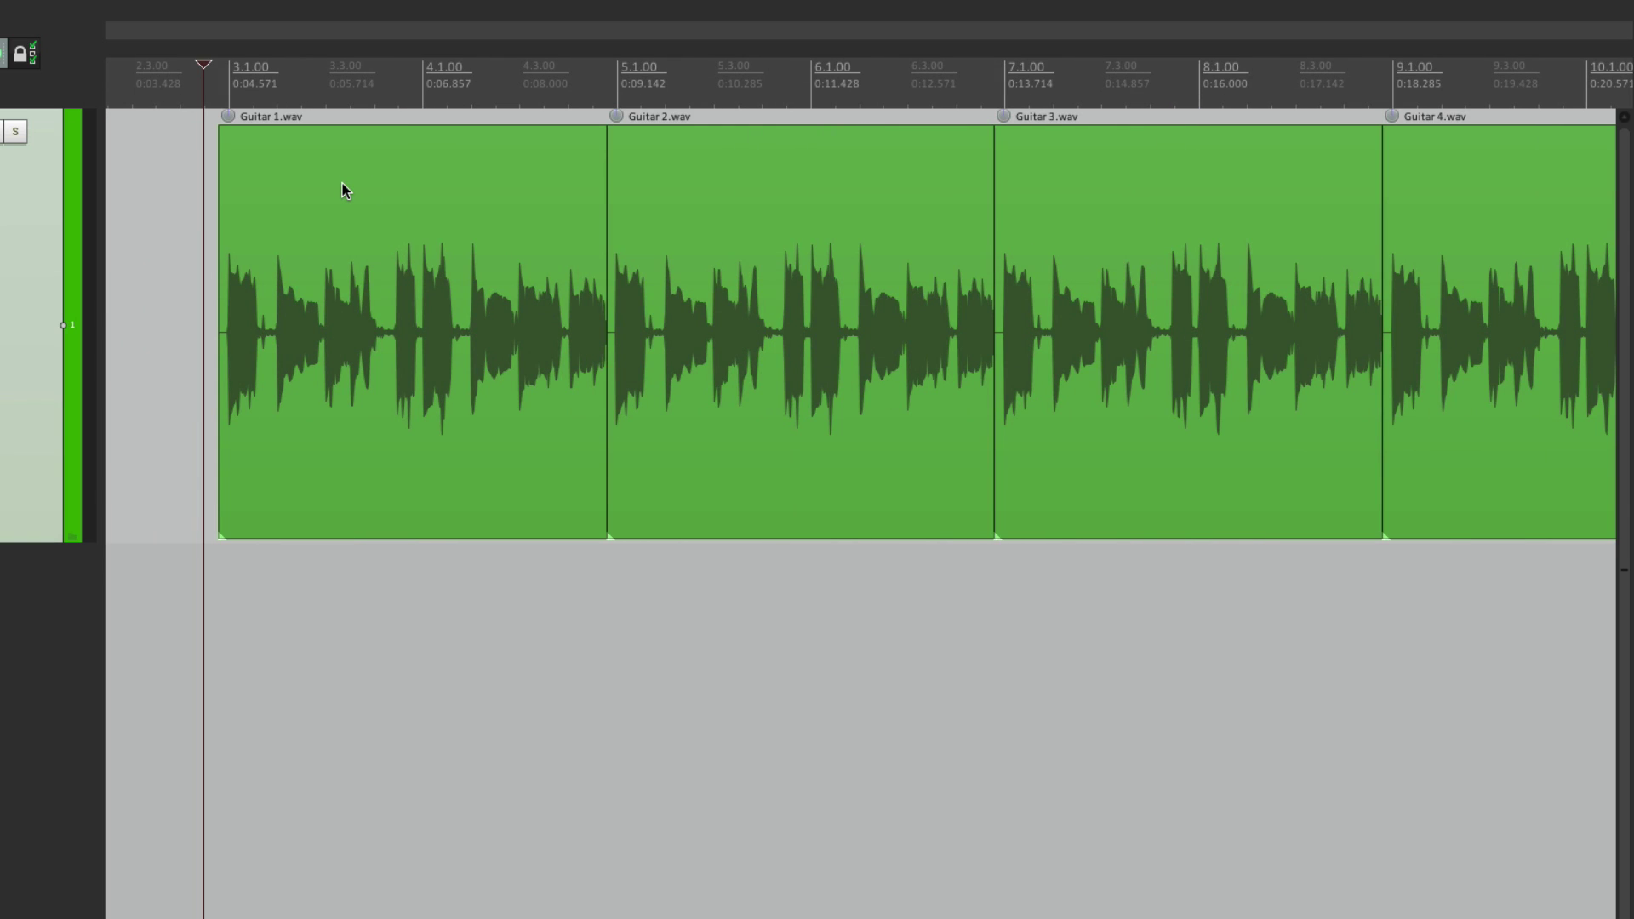
- Implode the takes back into one item with Ctrl+Alt+I, view its properties, and trim its end
{"action": "key", "text": "ctrl+alt+i"}
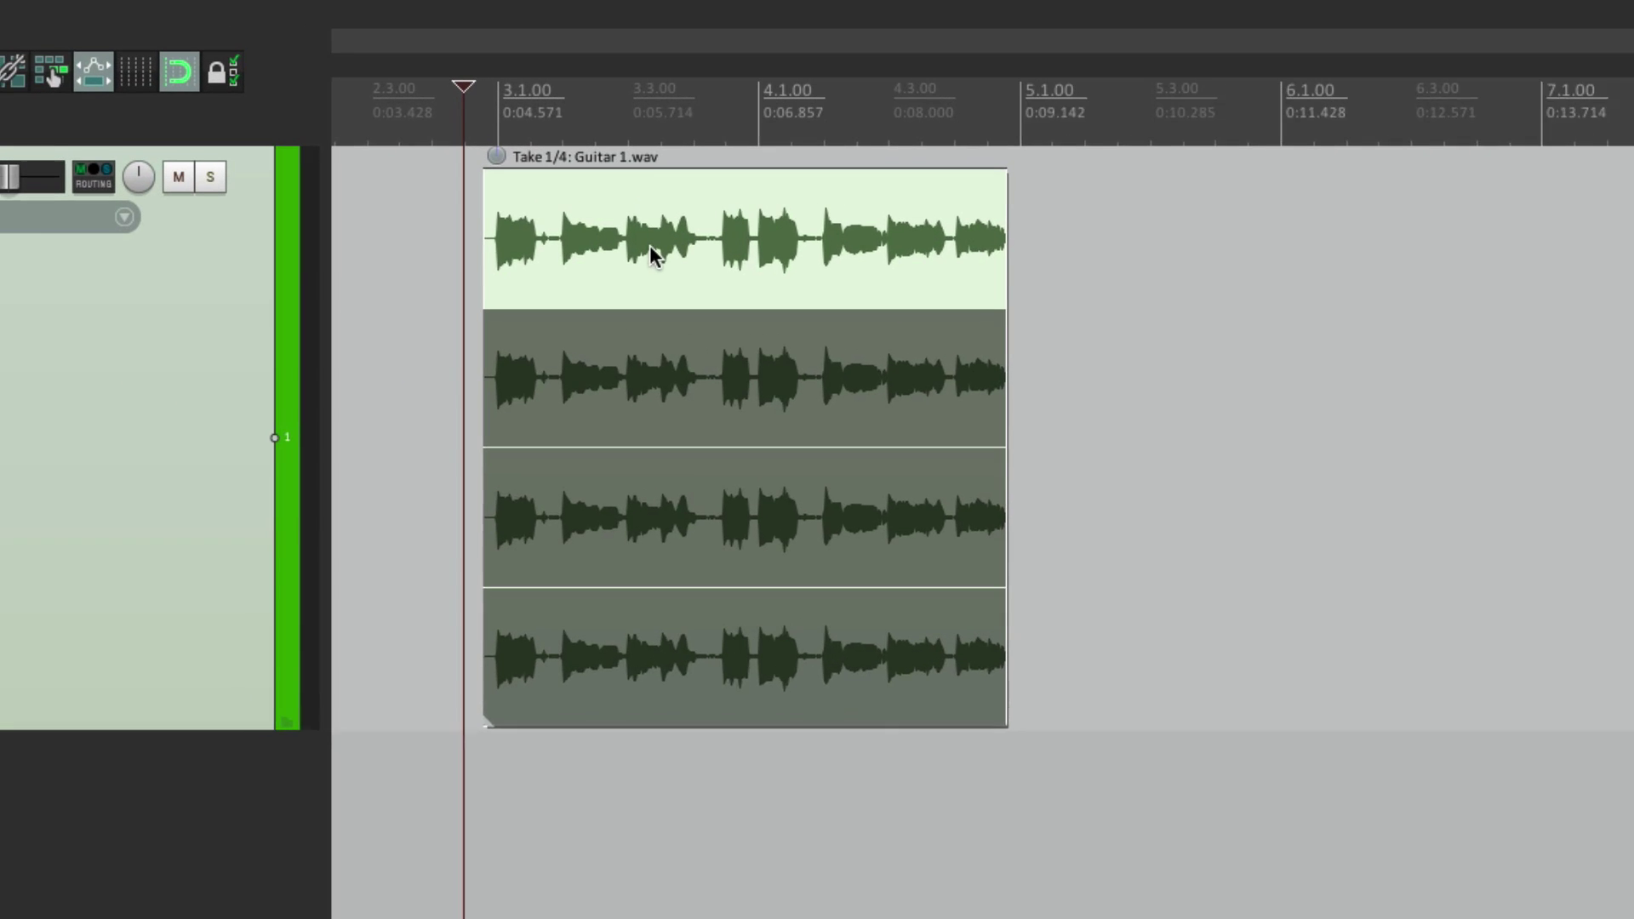
{"action": "double_click", "coordinate": [561, 229]}
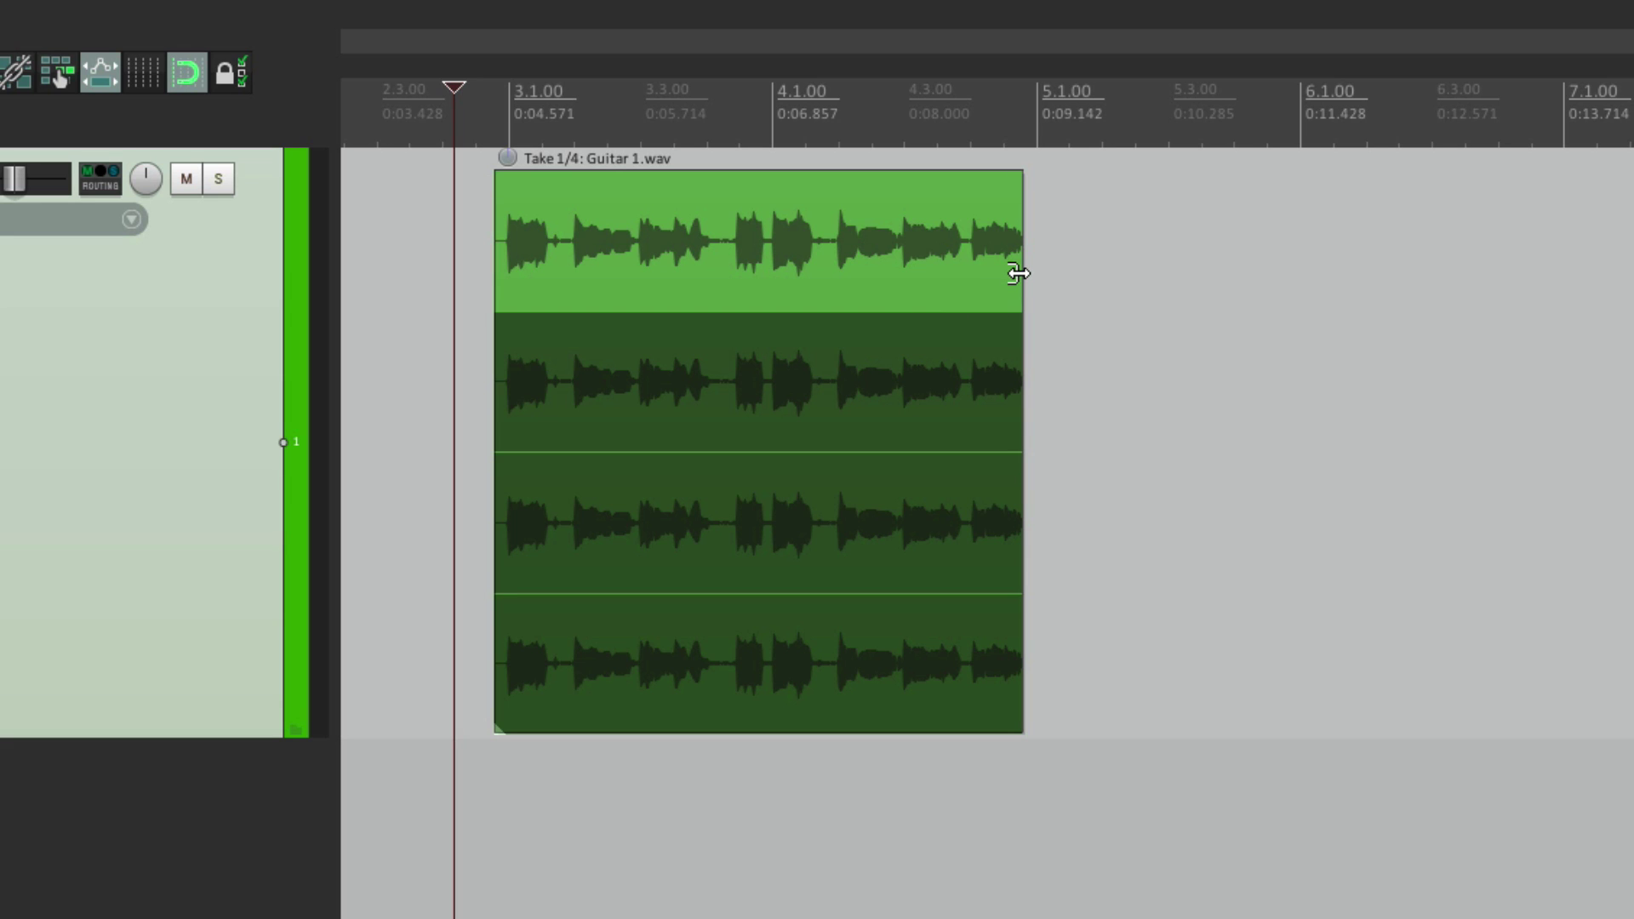
{"action": "left_click_drag", "start_coordinate": [1019, 271], "coordinate": [991, 283]}
- Lay the trimmed item's takes end to end in order, play them, then edit the Length value
{"action": "right_click", "coordinate": [553, 218]}
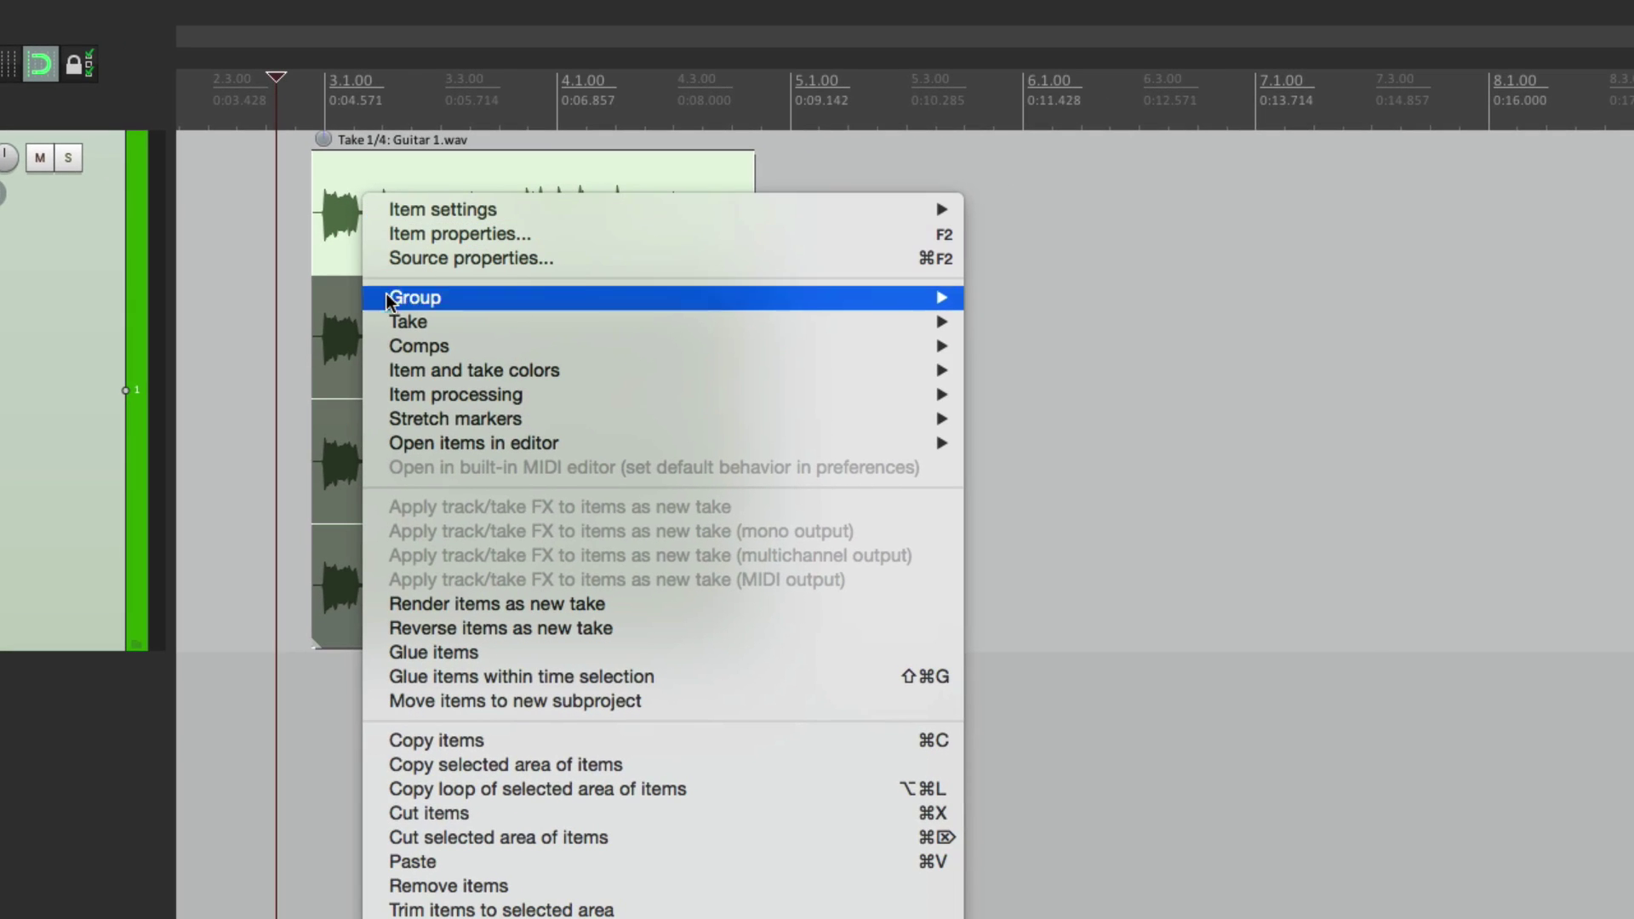
{"action": "mouse_move", "coordinate": [675, 363]}
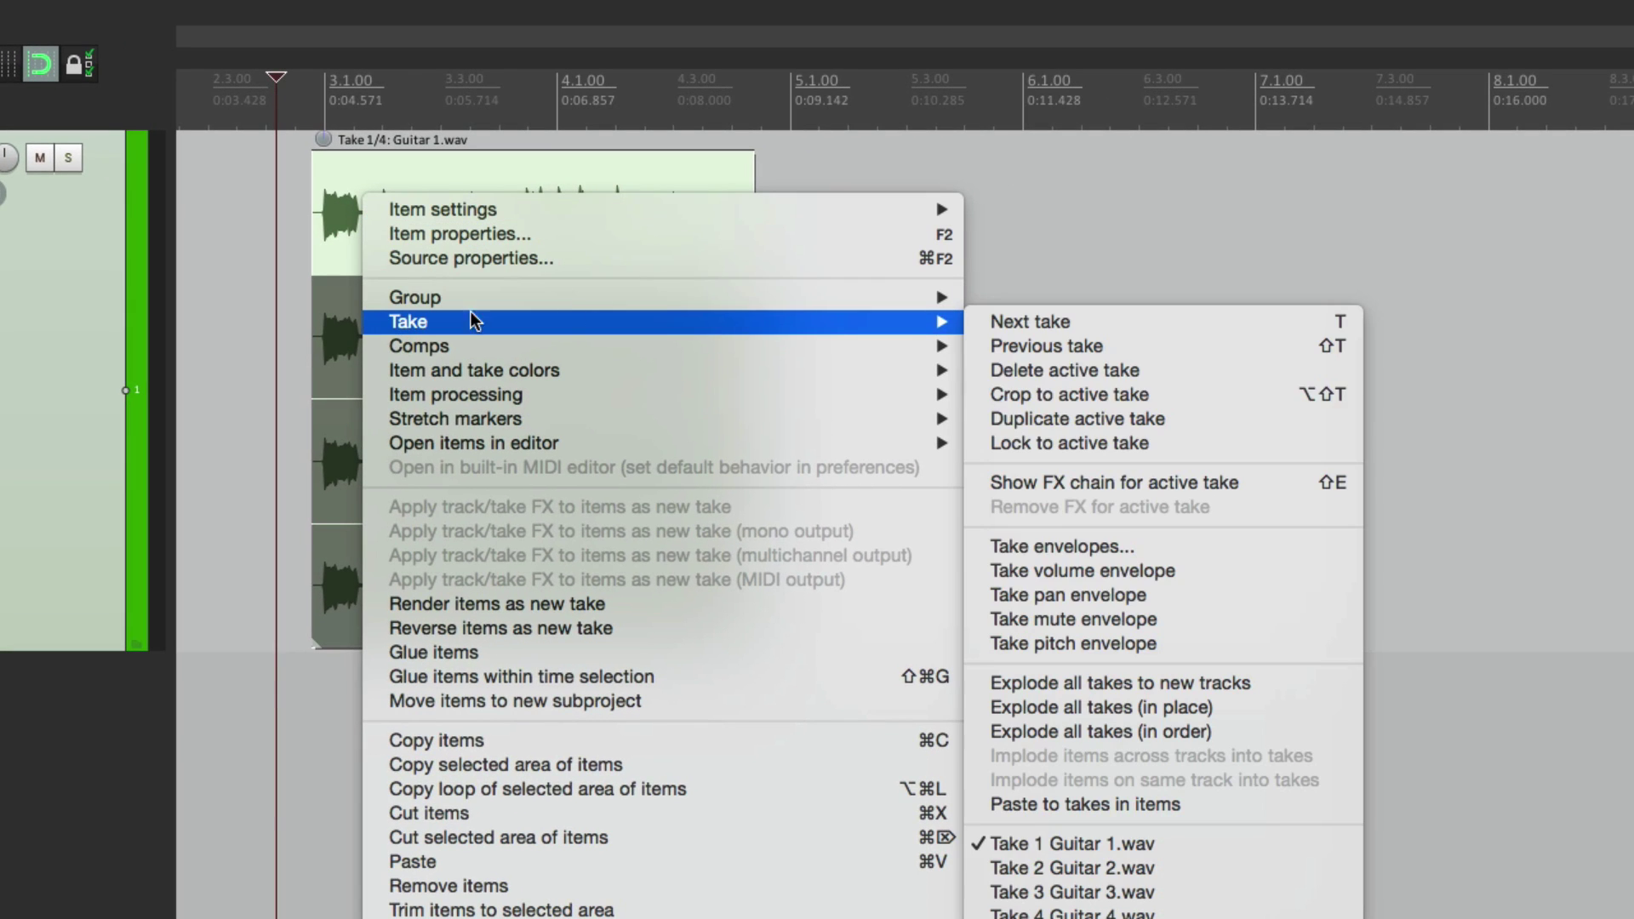
{"action": "left_click", "coordinate": [971, 731]}
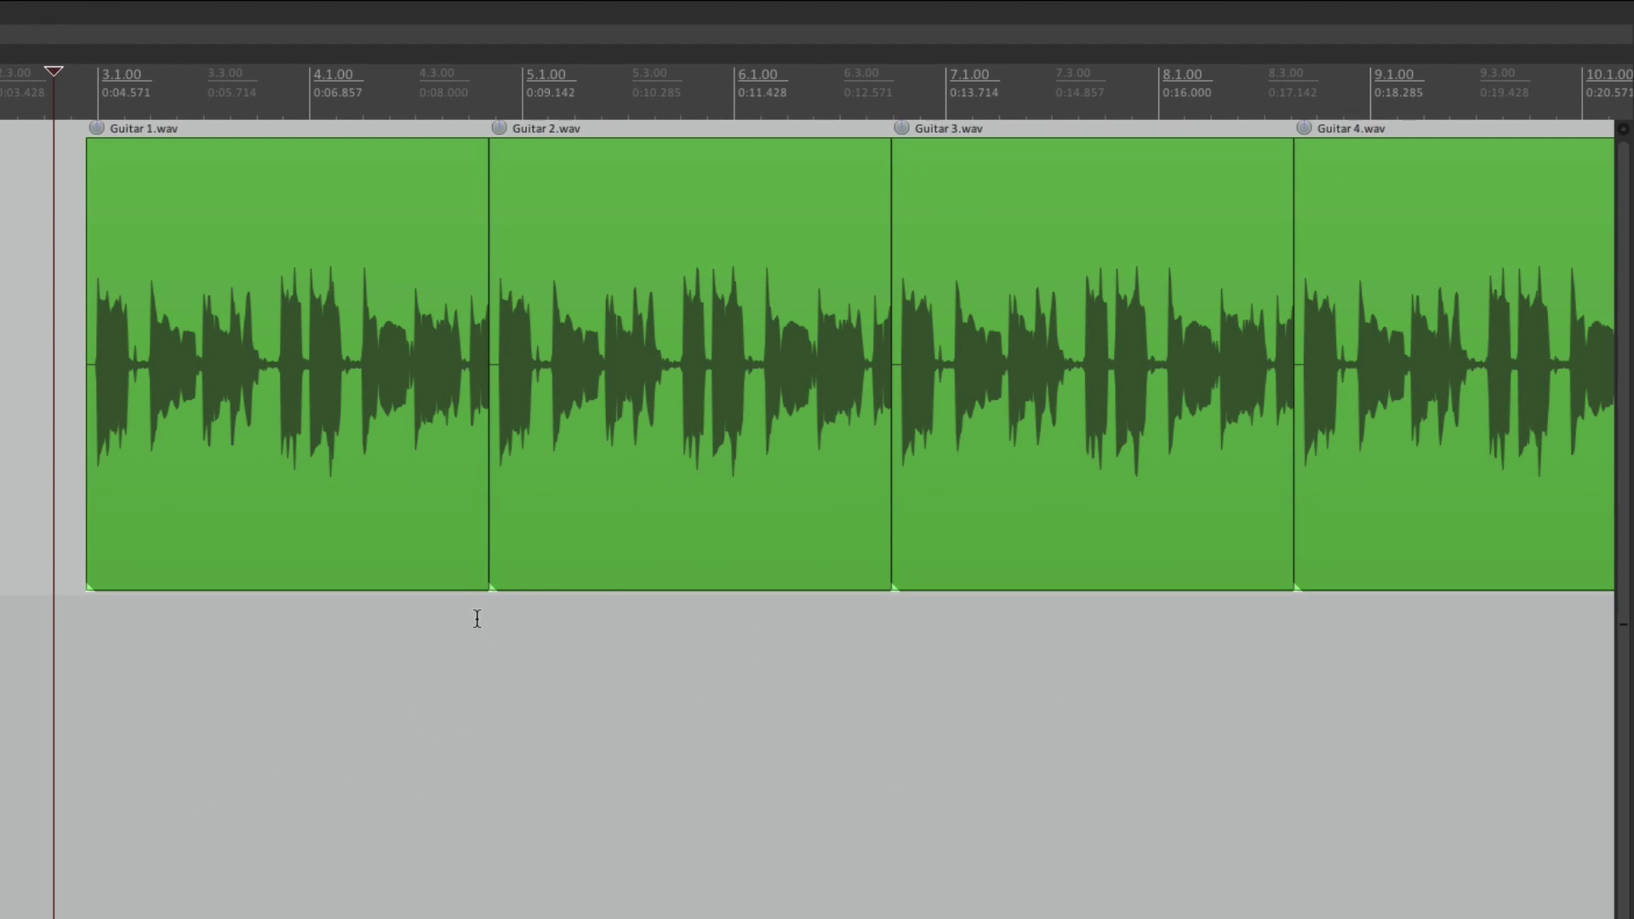
{"action": "left_click", "coordinate": [435, 638]}
{"action": "key", "text": "space"}
{"action": "scroll", "coordinate": [460, 634], "scroll_direction": "up", "scroll_amount": 3}
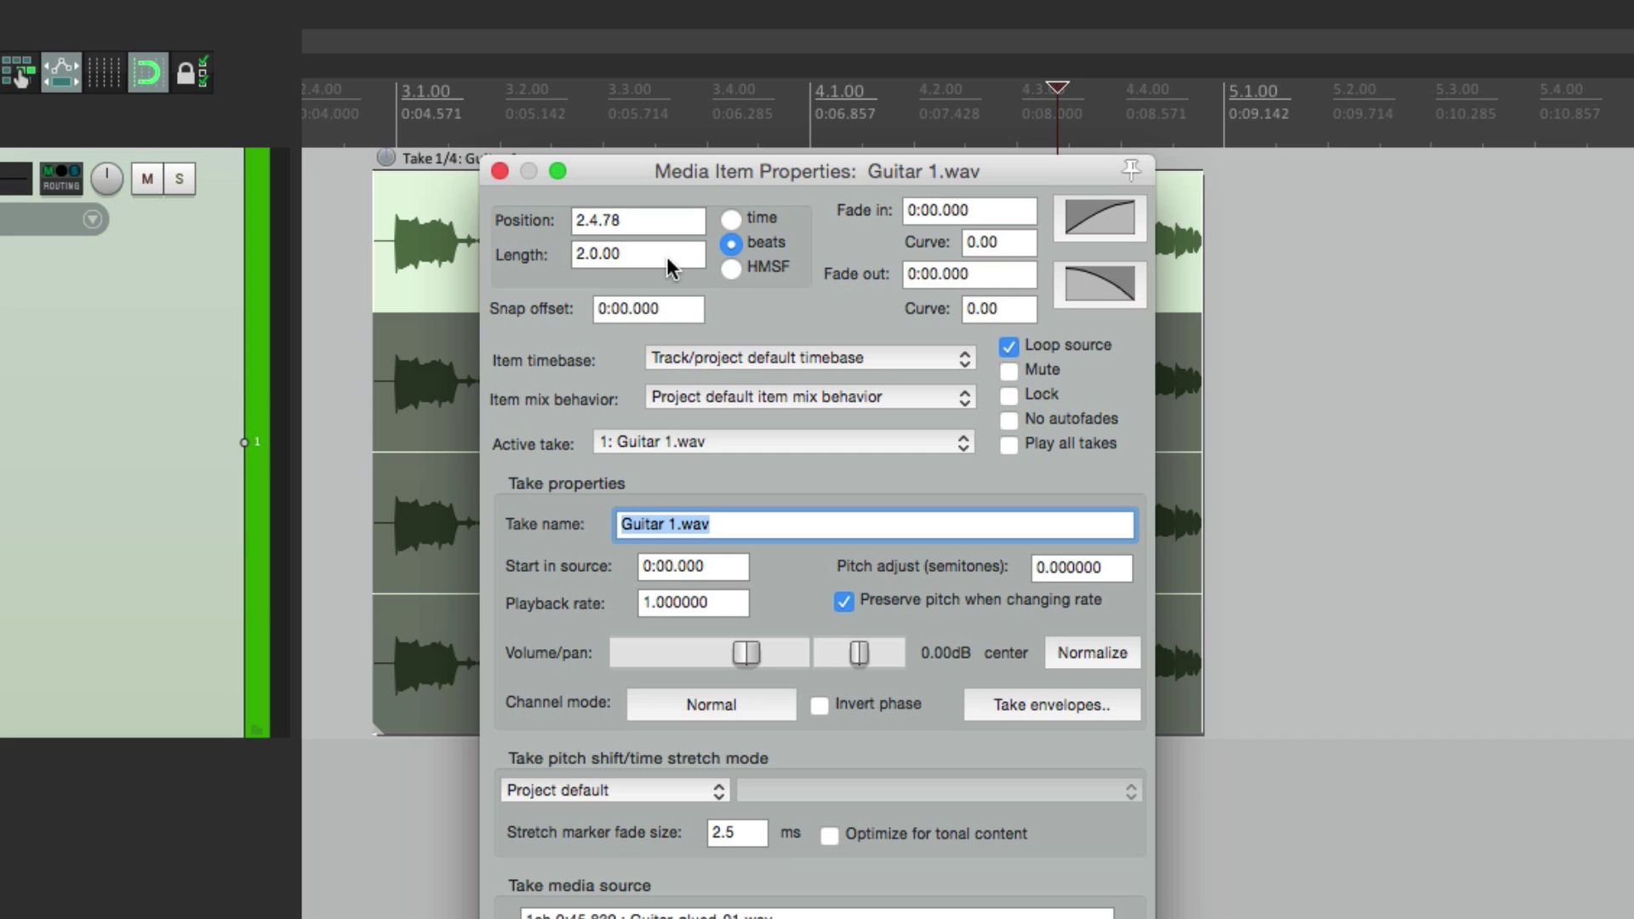
{"action": "left_click", "coordinate": [668, 255]}
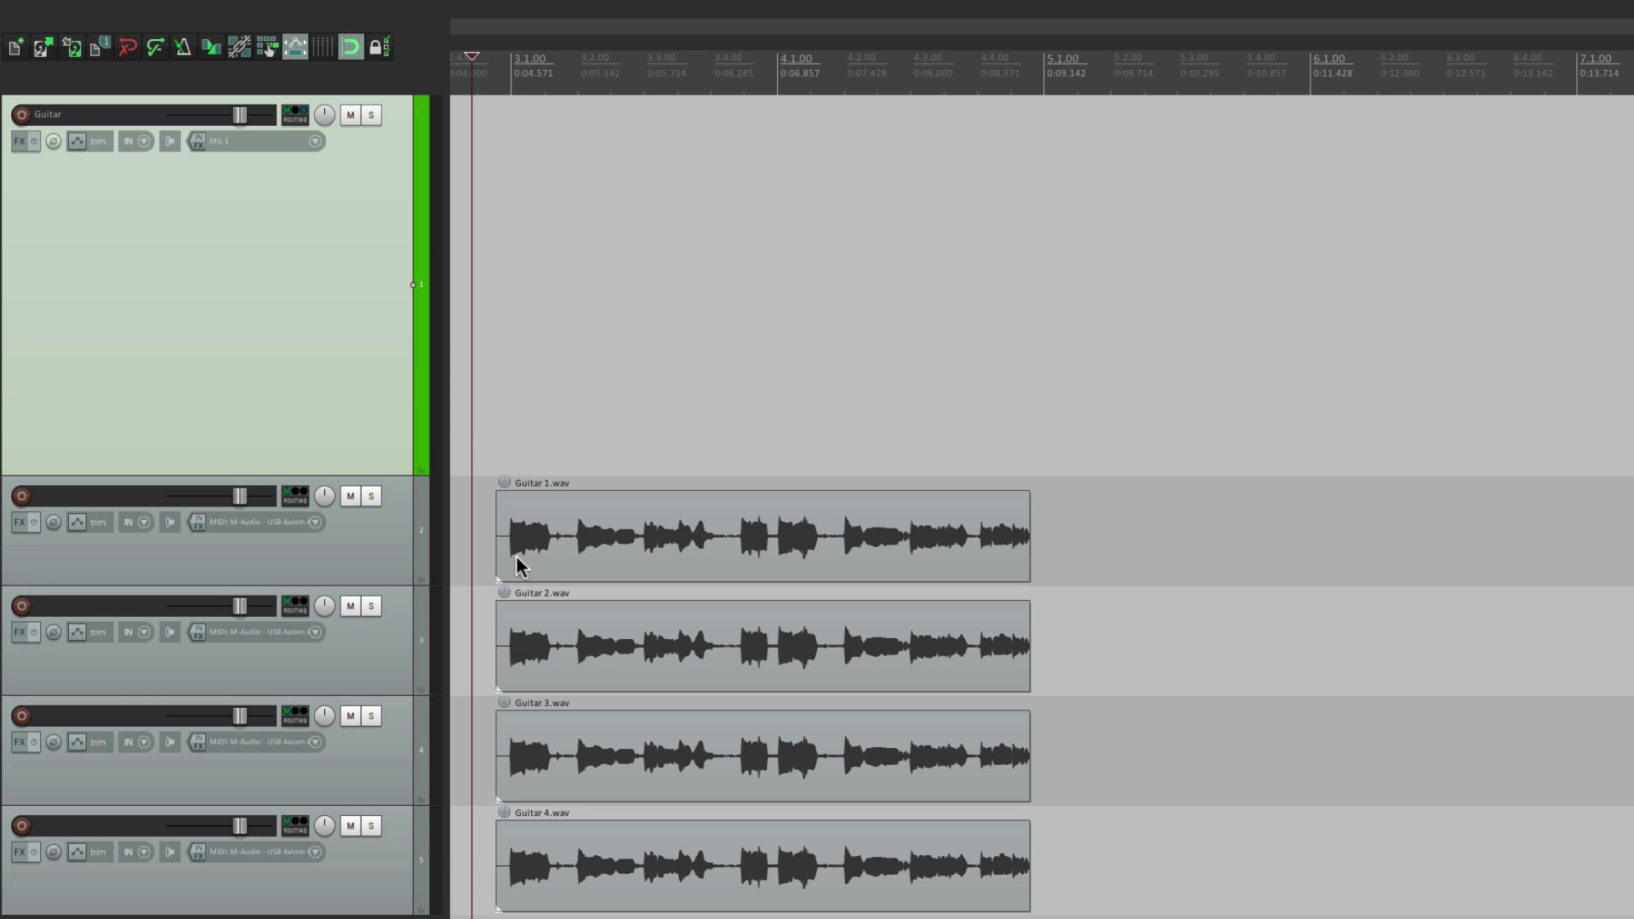
- Select the four guitar items across the tracks and implode them into one four-take item
{"action": "left_click_drag", "start_coordinate": [521, 509], "coordinate": [607, 815]}
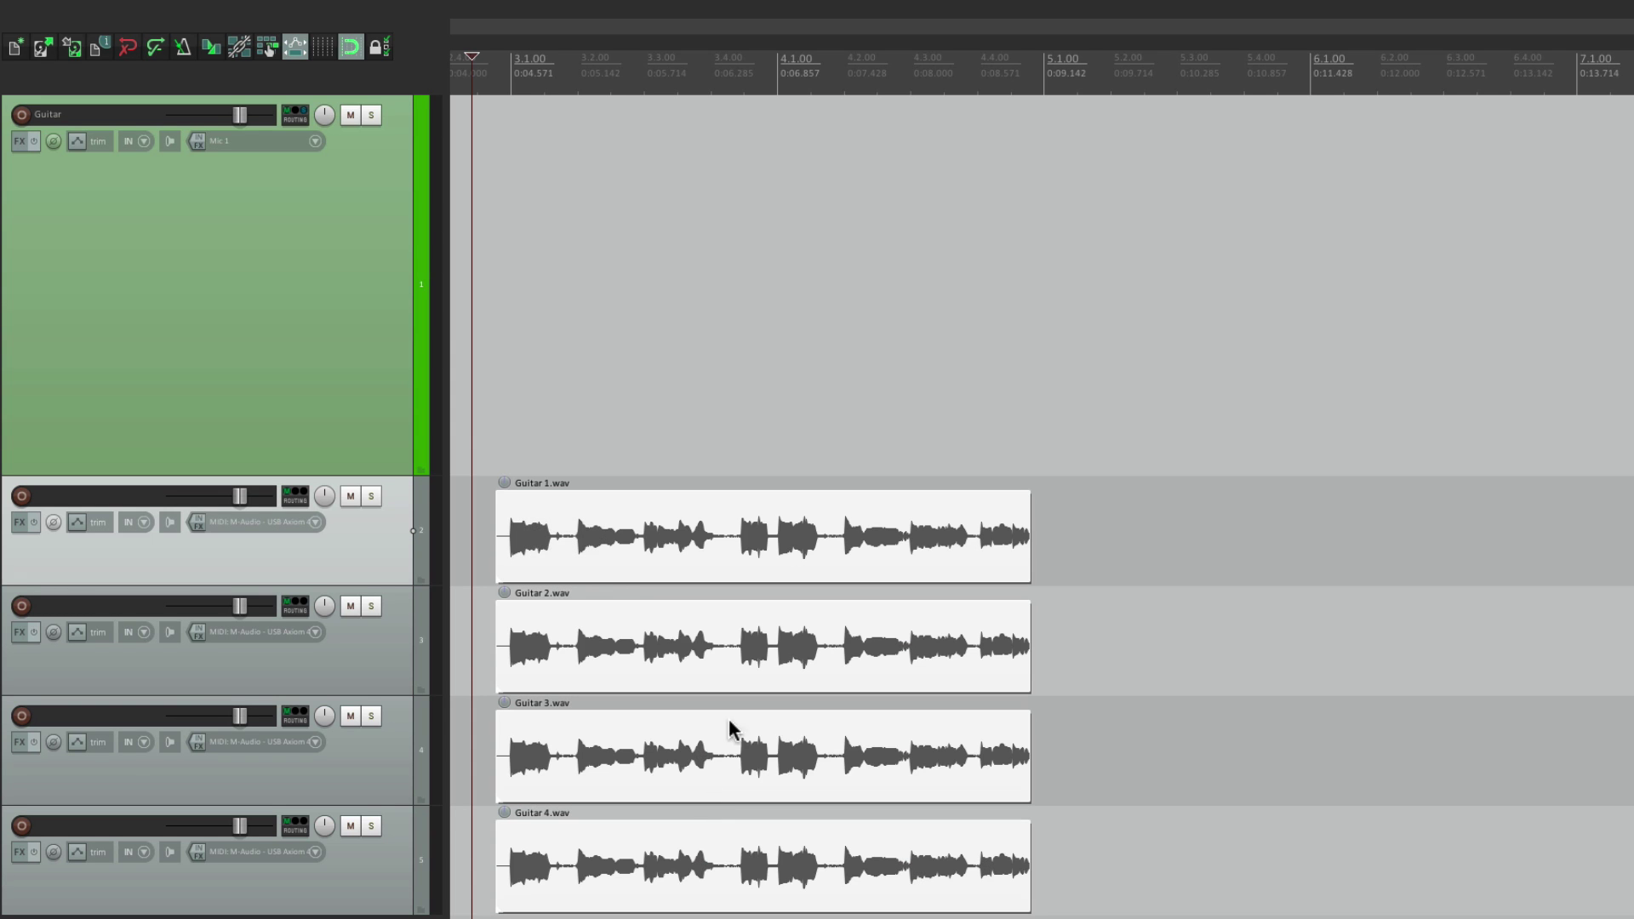
{"action": "right_click", "coordinate": [524, 518]}
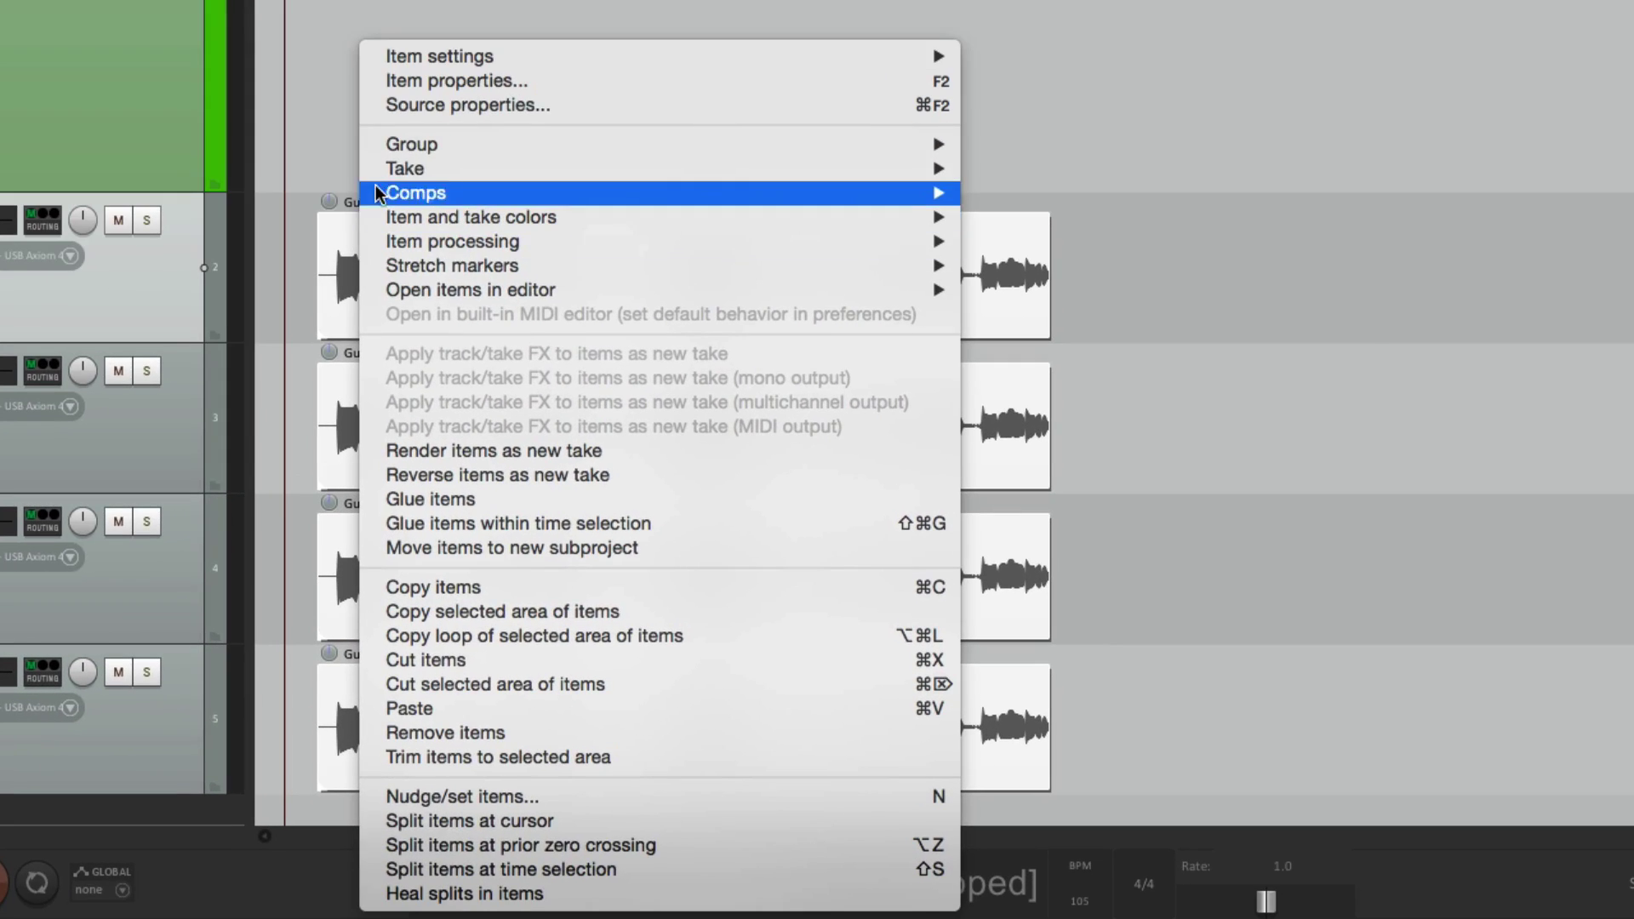
{"action": "mouse_move", "coordinate": [538, 461]}
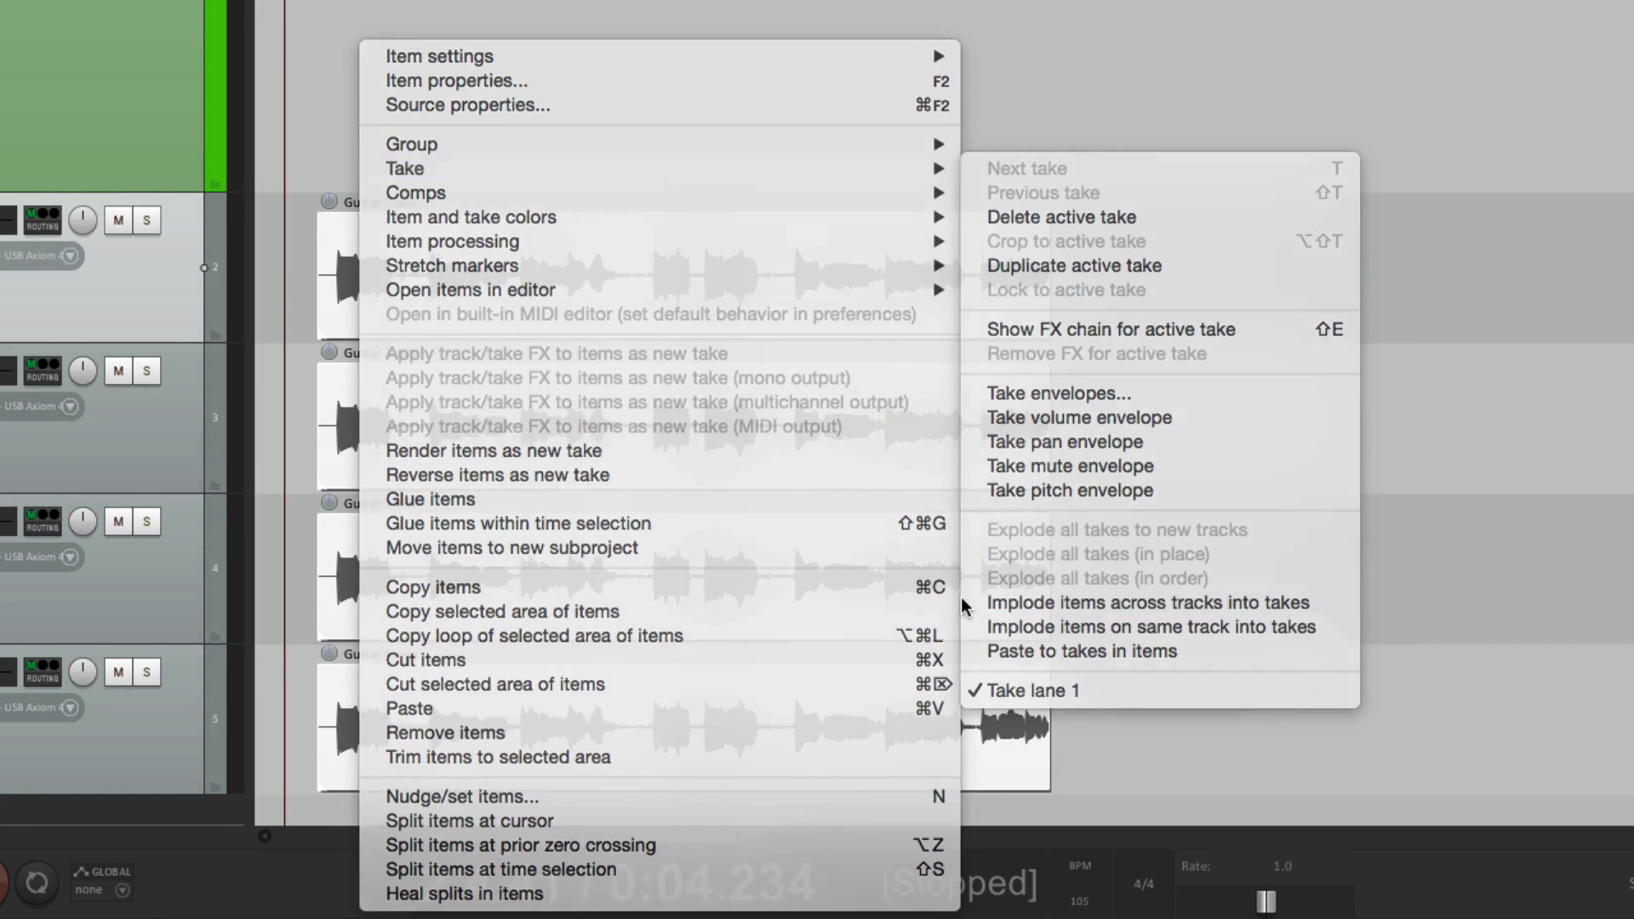
{"action": "left_click", "coordinate": [963, 601]}
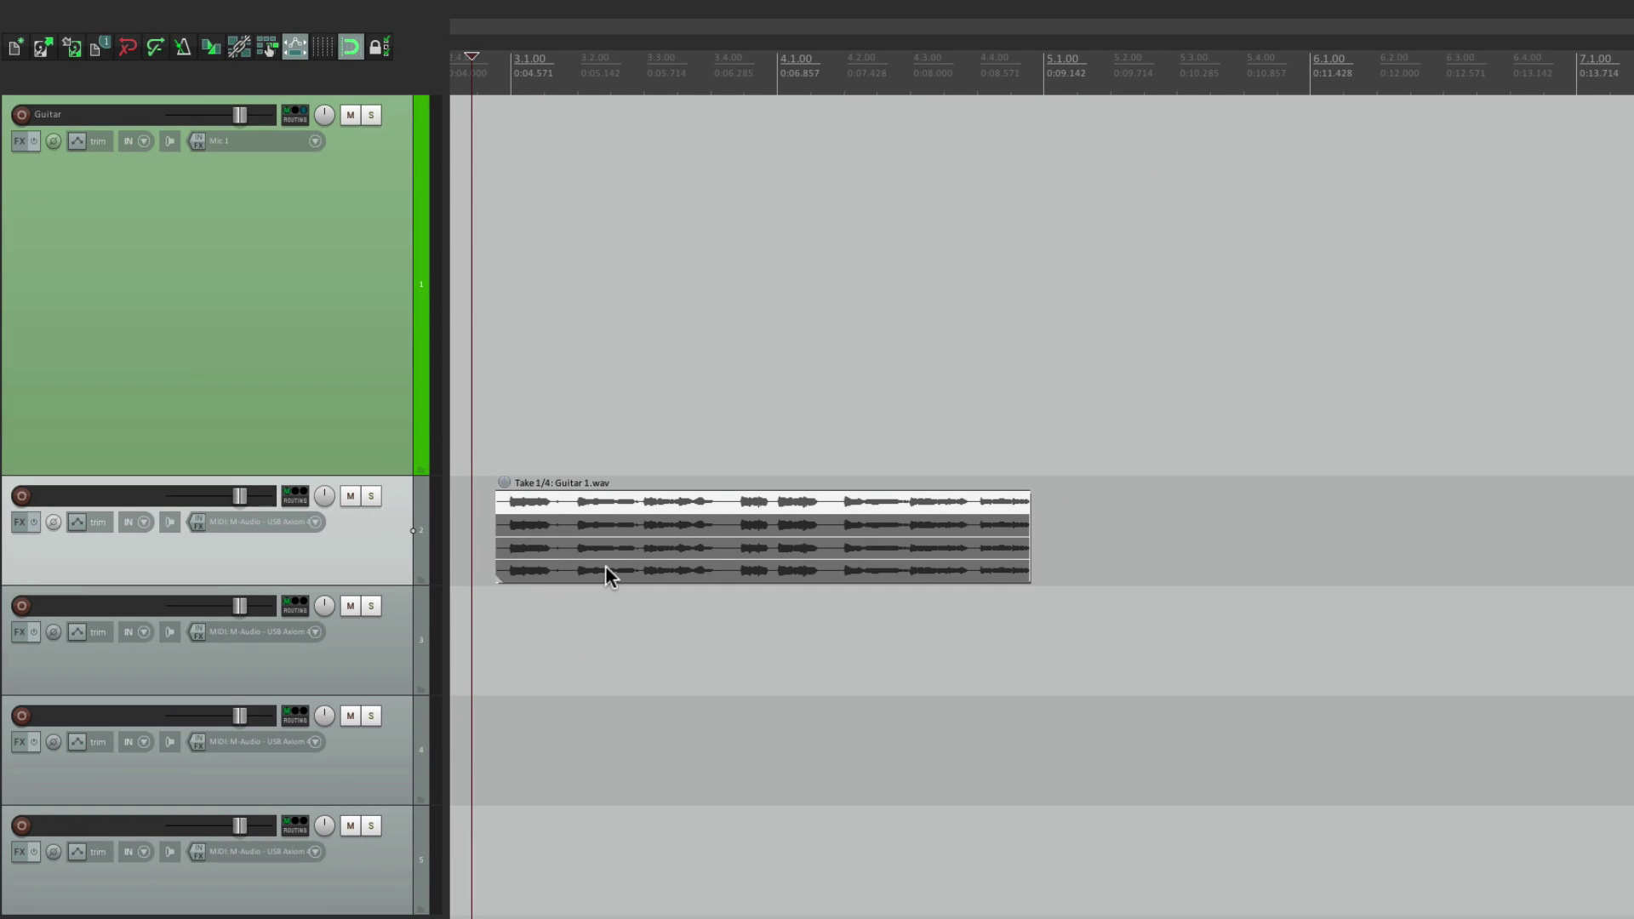
- Drag the four-take Guitar 1.wav item onto the Guitar track and play it briefly
{"action": "mouse_move", "coordinate": [605, 565]}
{"action": "left_mouse_down"}
{"action": "mouse_move", "coordinate": [536, 500]}
{"action": "mouse_move", "coordinate": [532, 469]}
{"action": "left_mouse_up"}
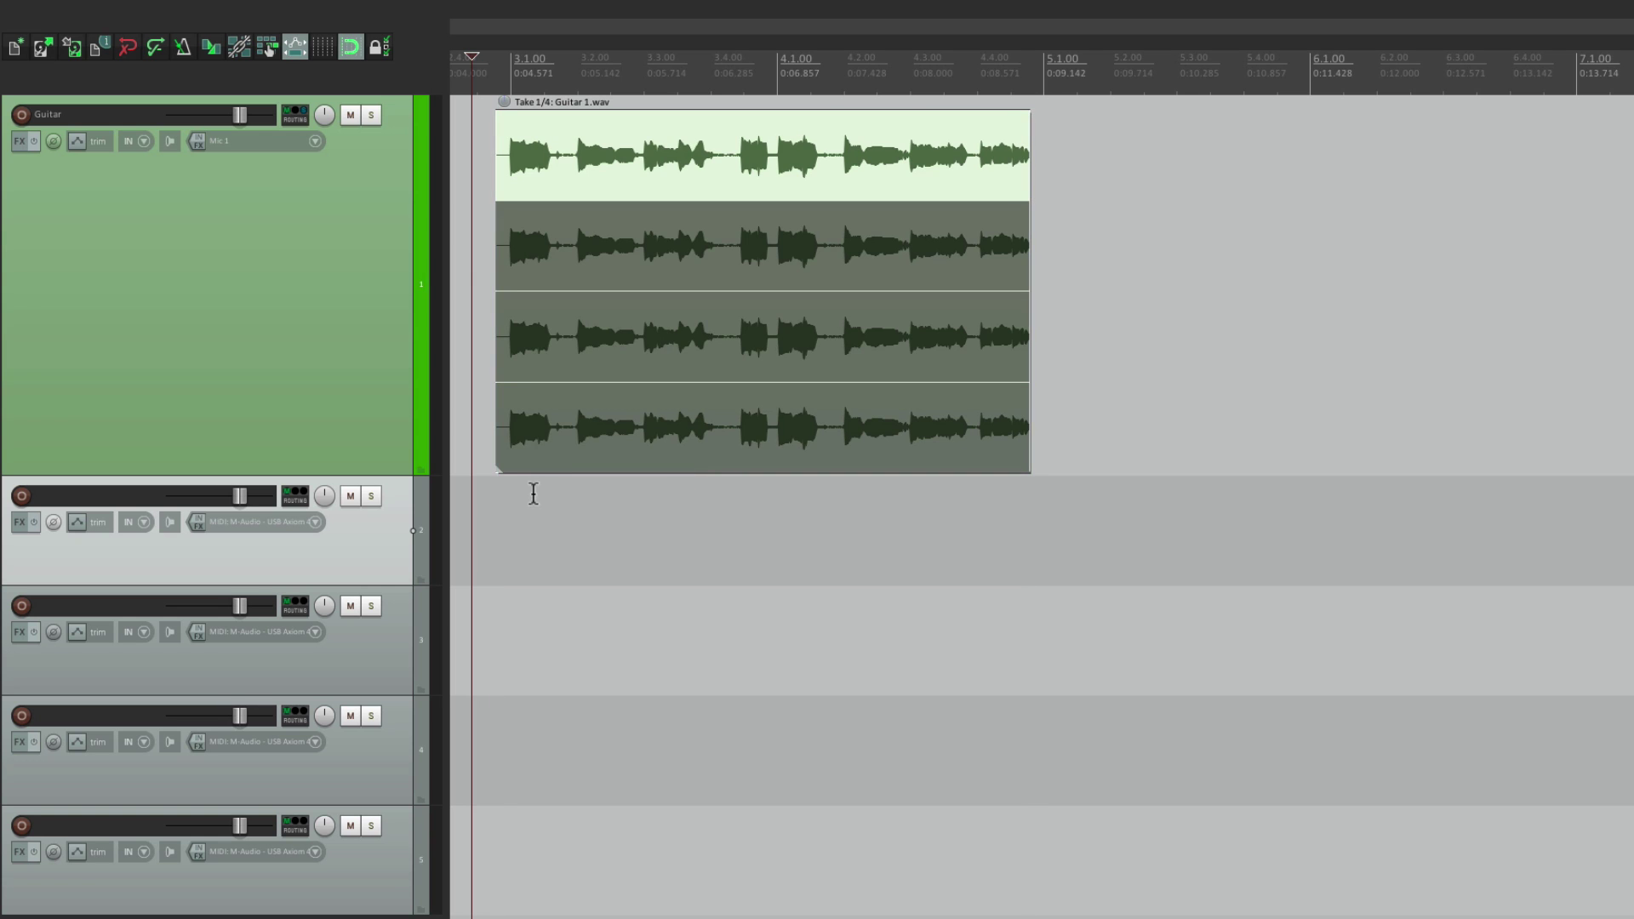
{"action": "left_click", "coordinate": [483, 255]}
{"action": "key", "text": "space"}
{"action": "scroll", "coordinate": [483, 251], "scroll_direction": "up", "scroll_amount": 3}
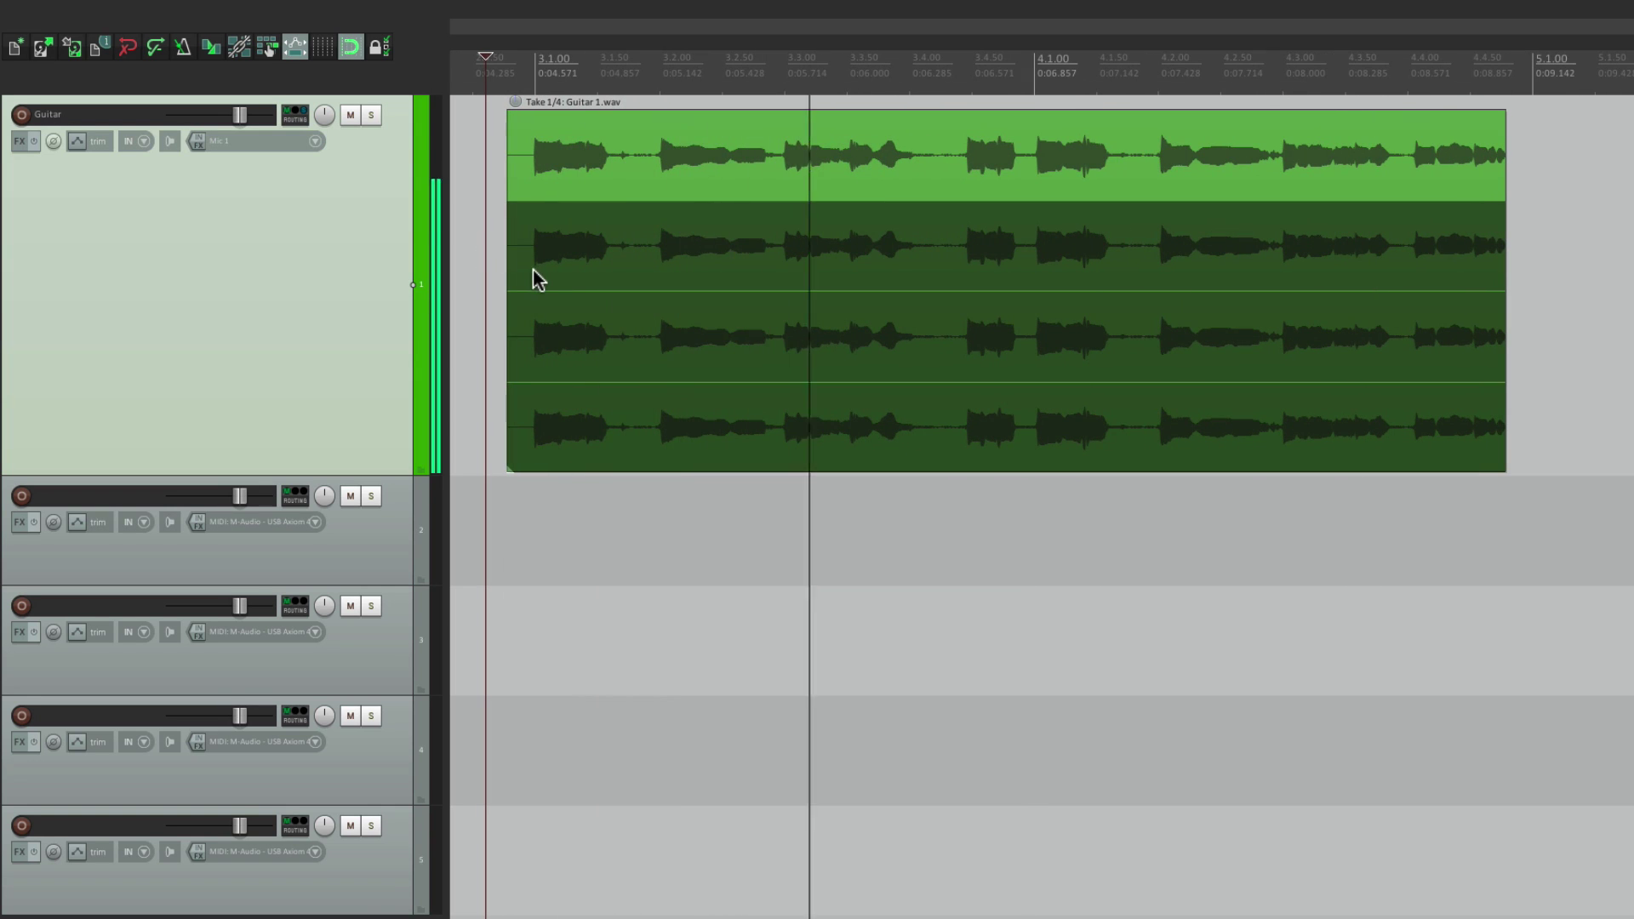
{"action": "key", "text": "space"}
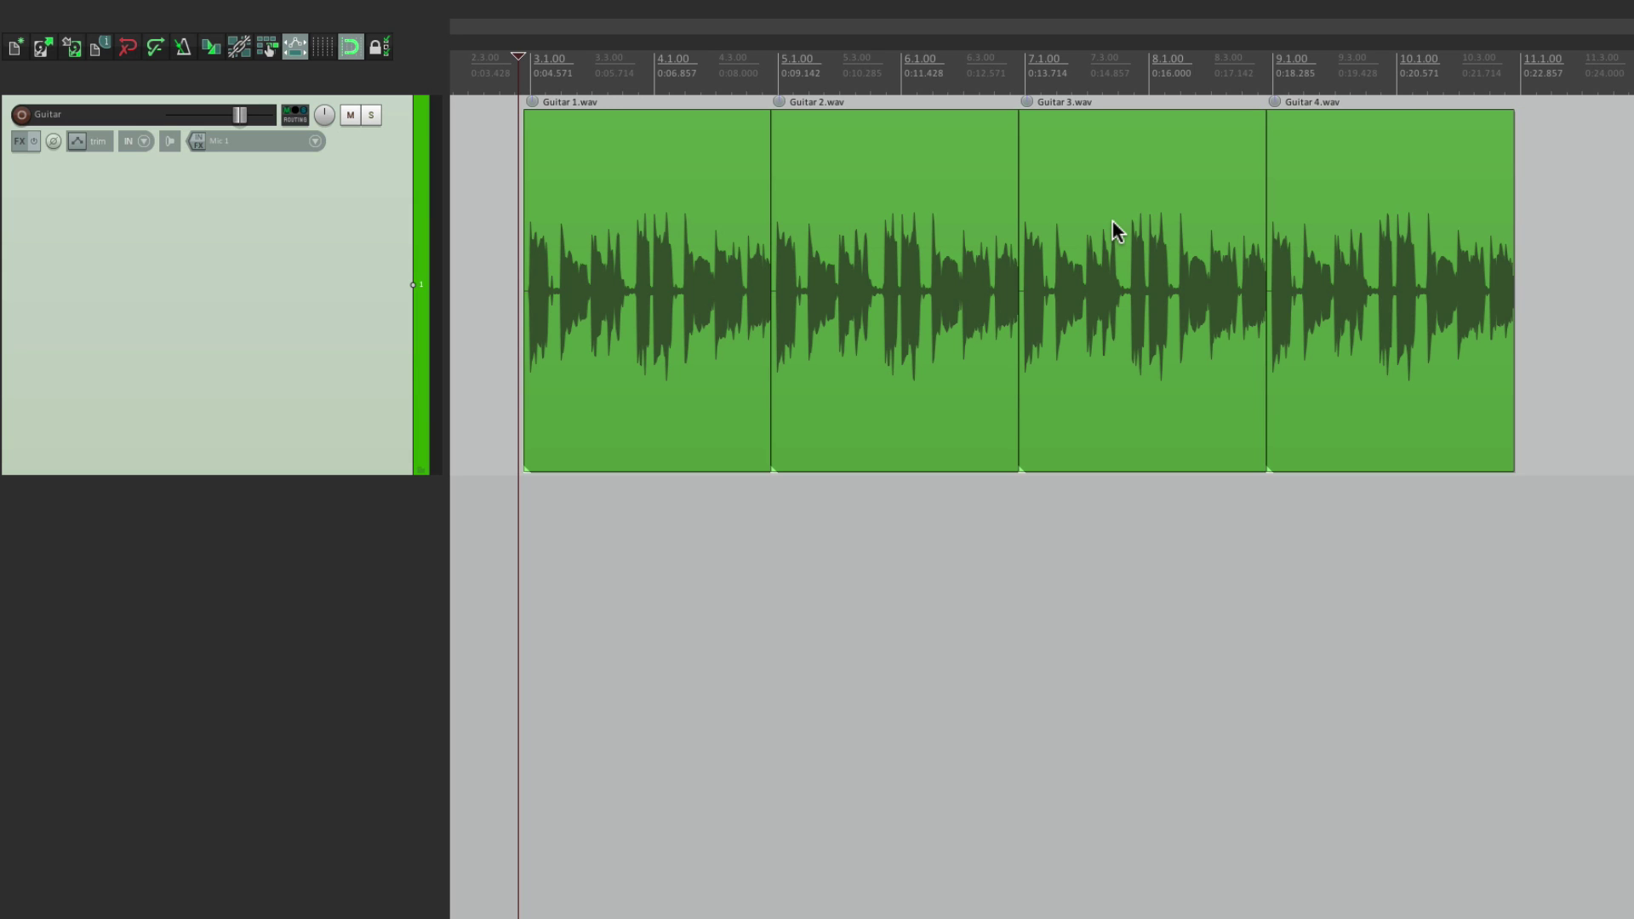
- Select every item on the Guitar track and implode them into Take 1/4: Guitar 1.wav
{"action": "double_click", "coordinate": [349, 230]}
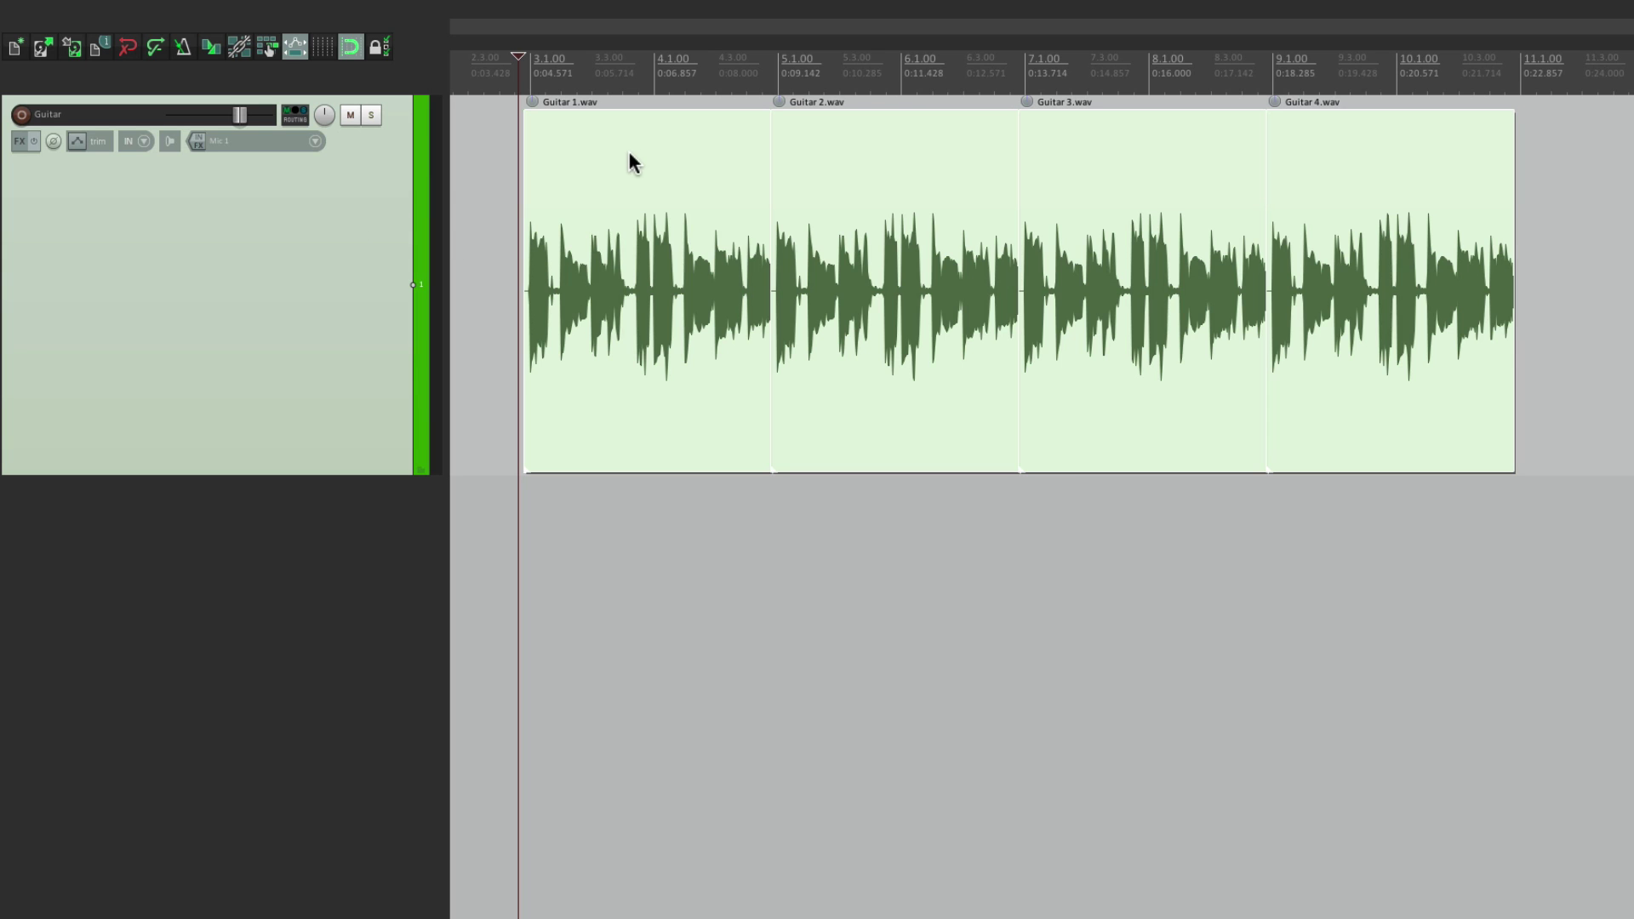
{"action": "right_click", "coordinate": [632, 162]}
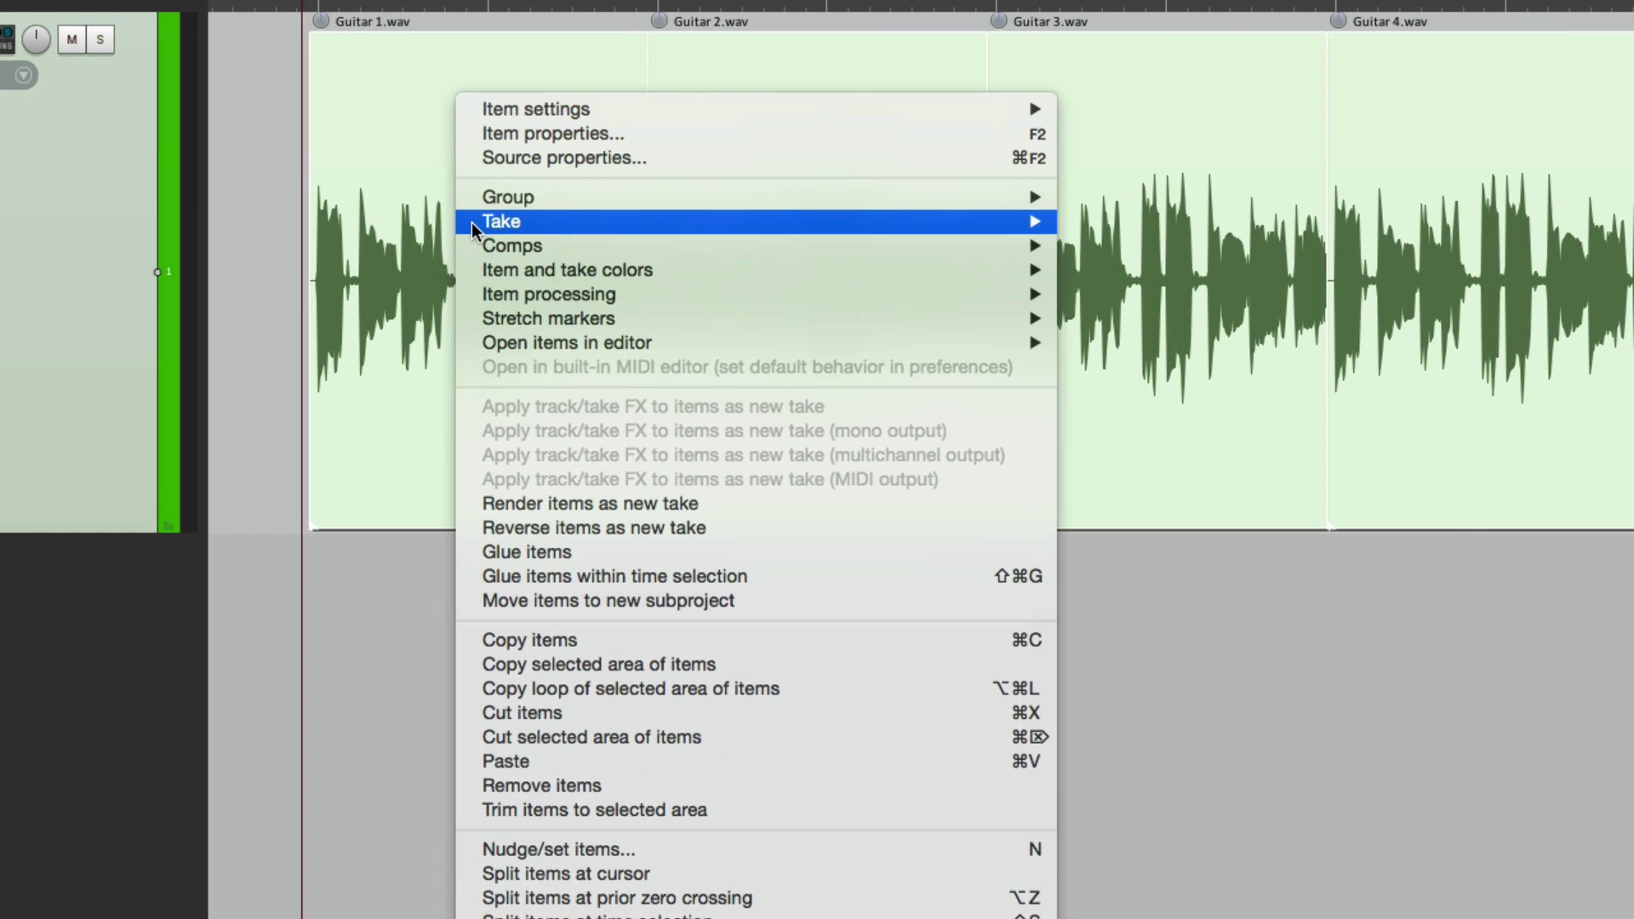
{"action": "mouse_move", "coordinate": [644, 247]}
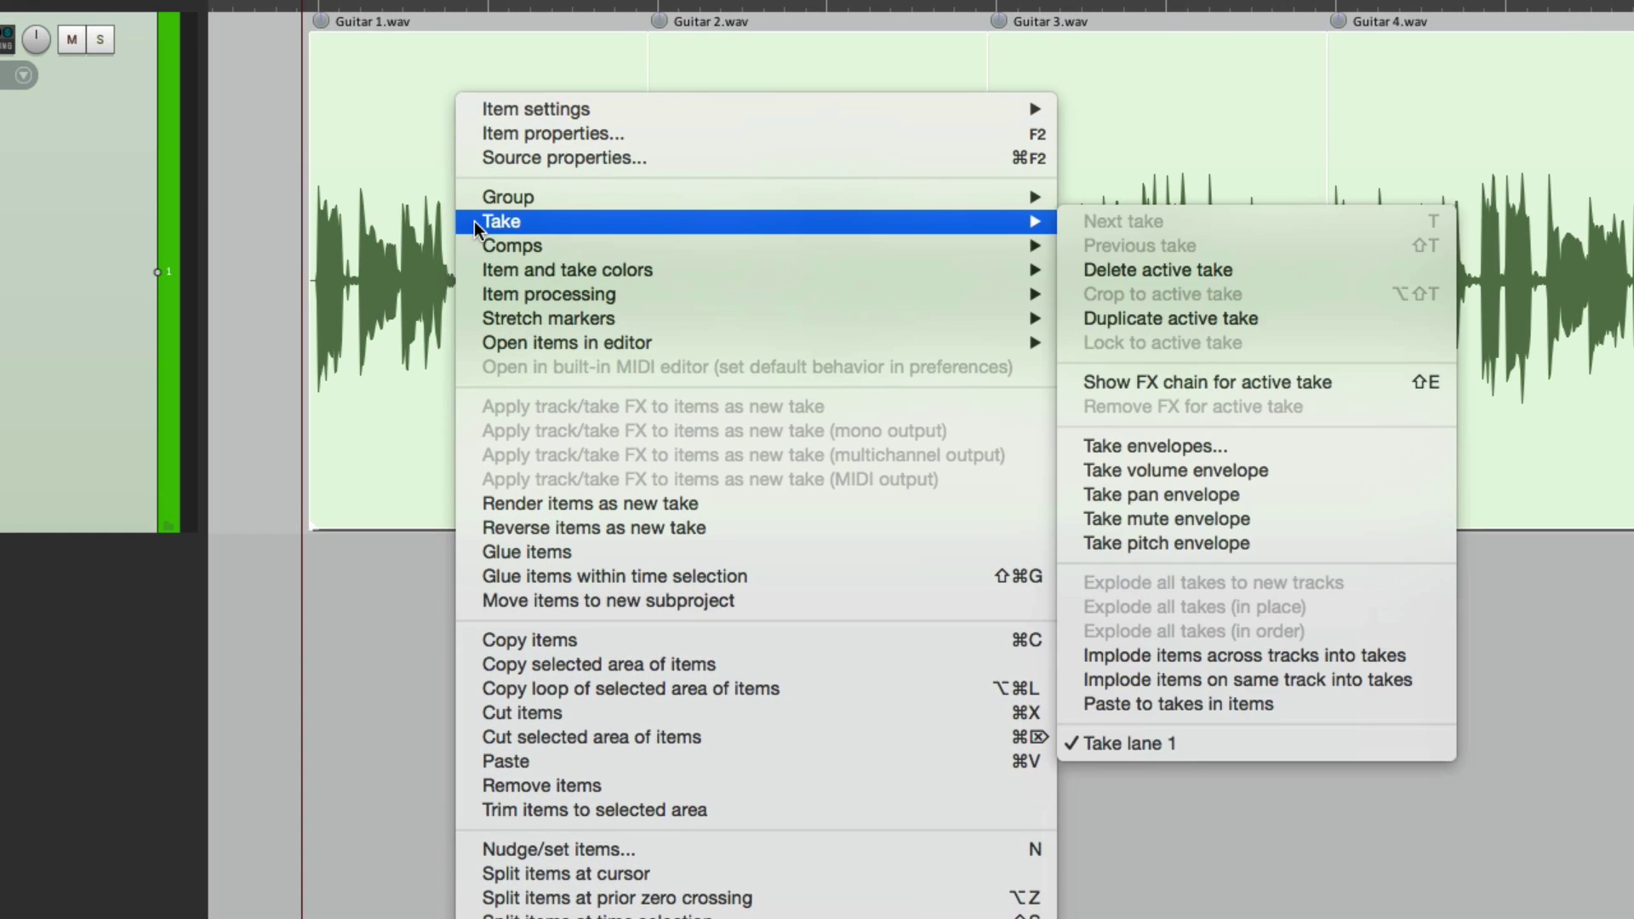
{"action": "left_click", "coordinate": [1328, 687]}
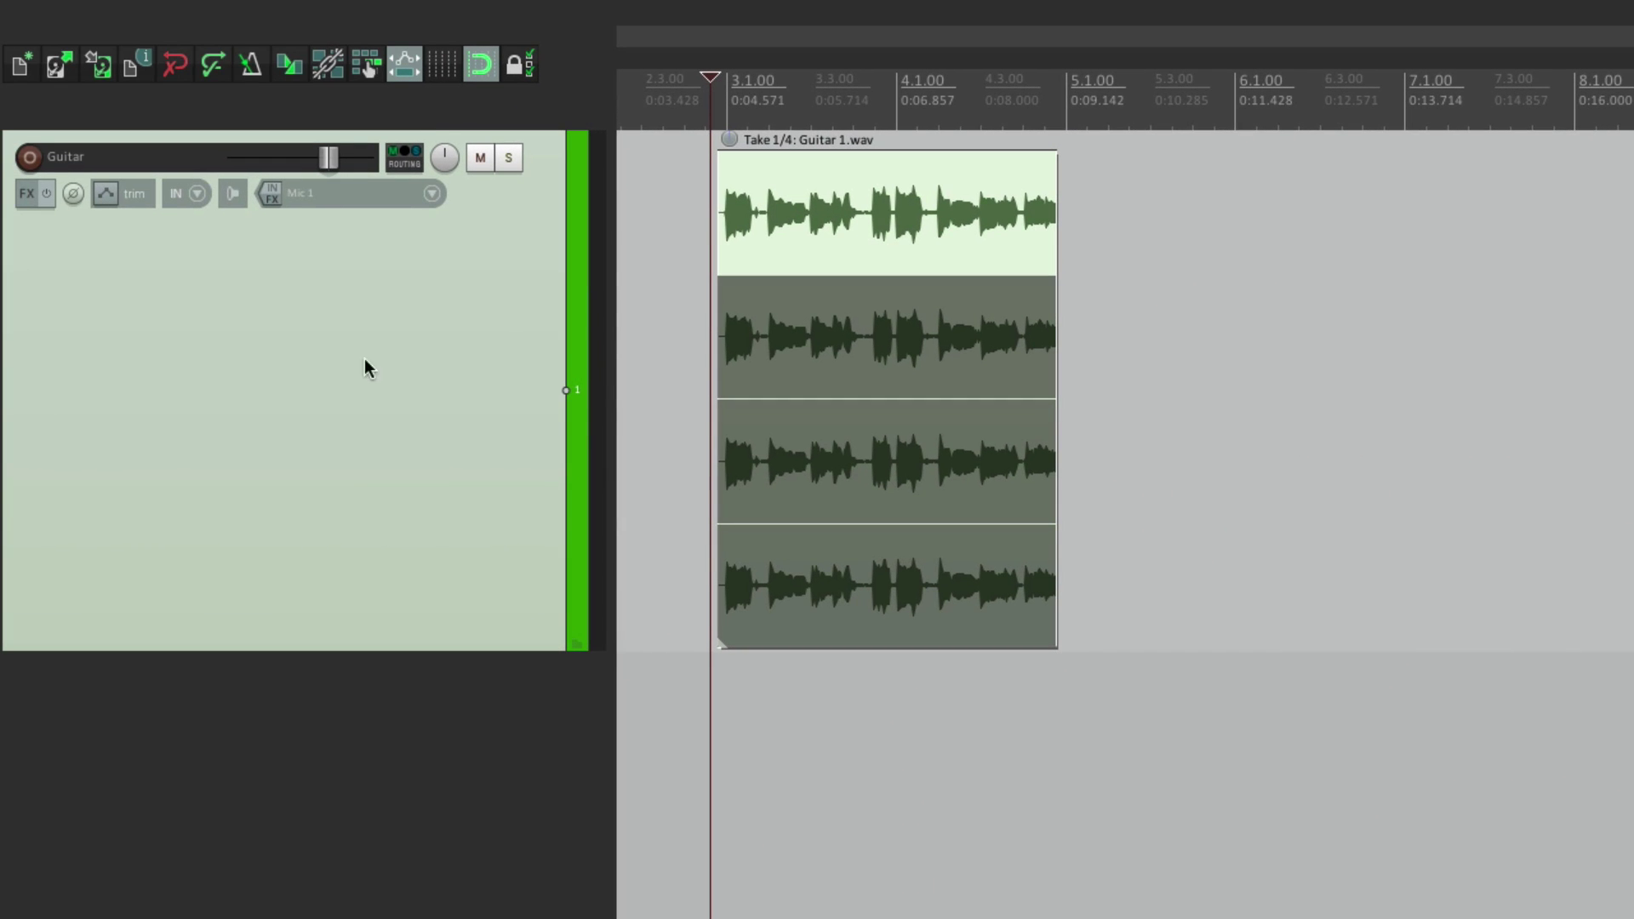
{"action": "scroll", "coordinate": [689, 383], "scroll_direction": "up", "scroll_amount": 5}
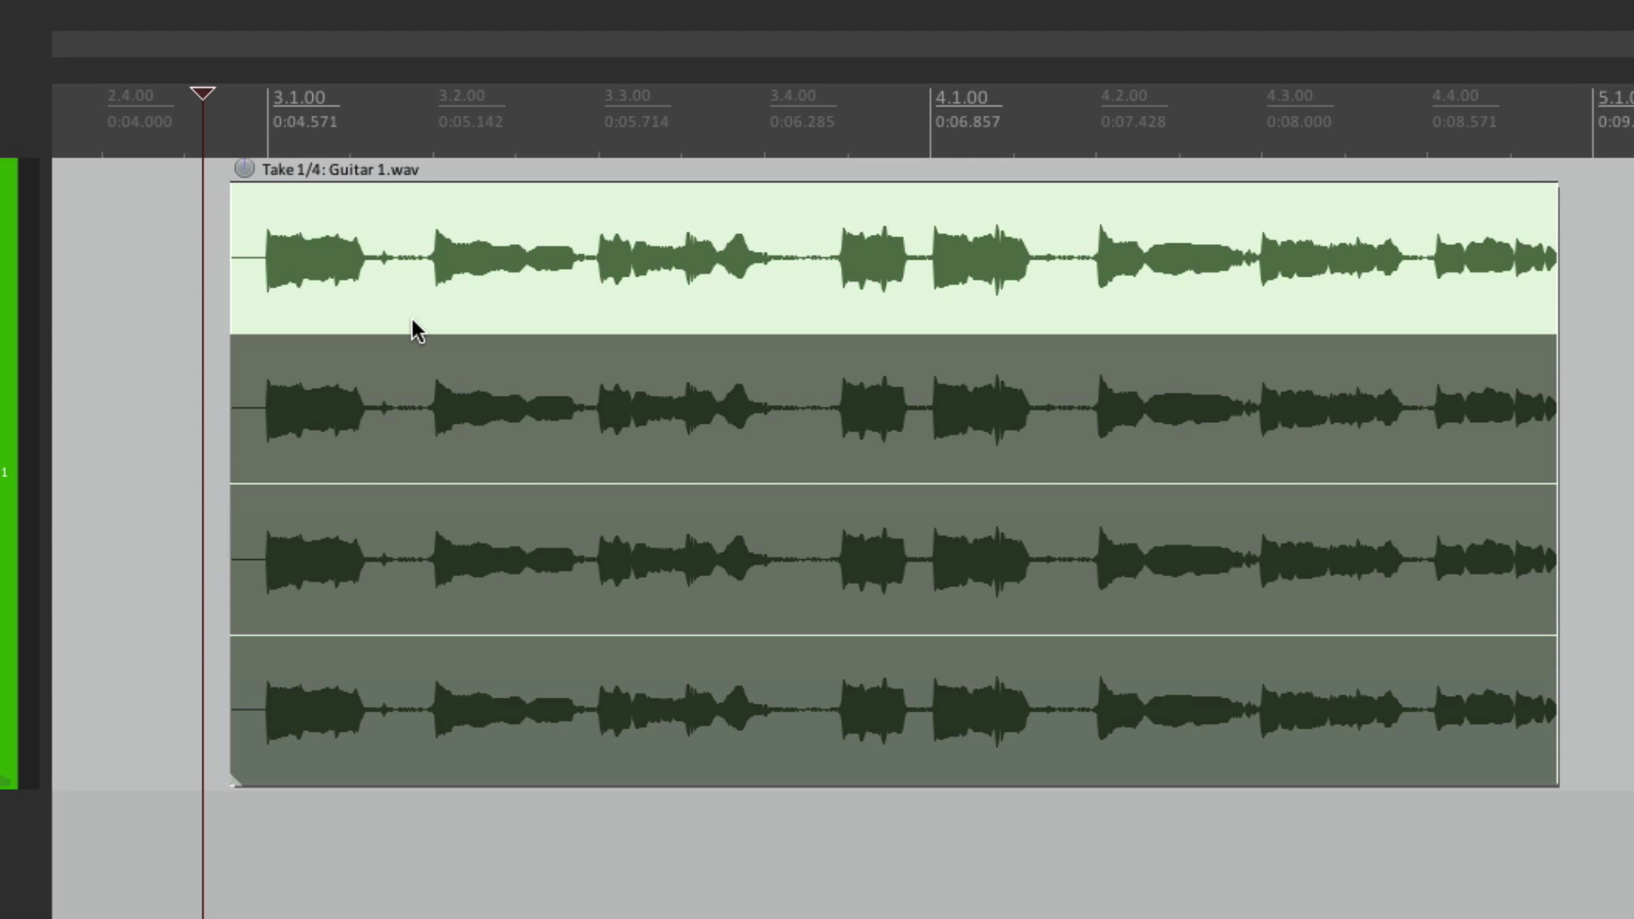
- After checking item properties, select all four Guitar items and implode them into one four-take item
{"action": "double_click", "coordinate": [393, 260]}
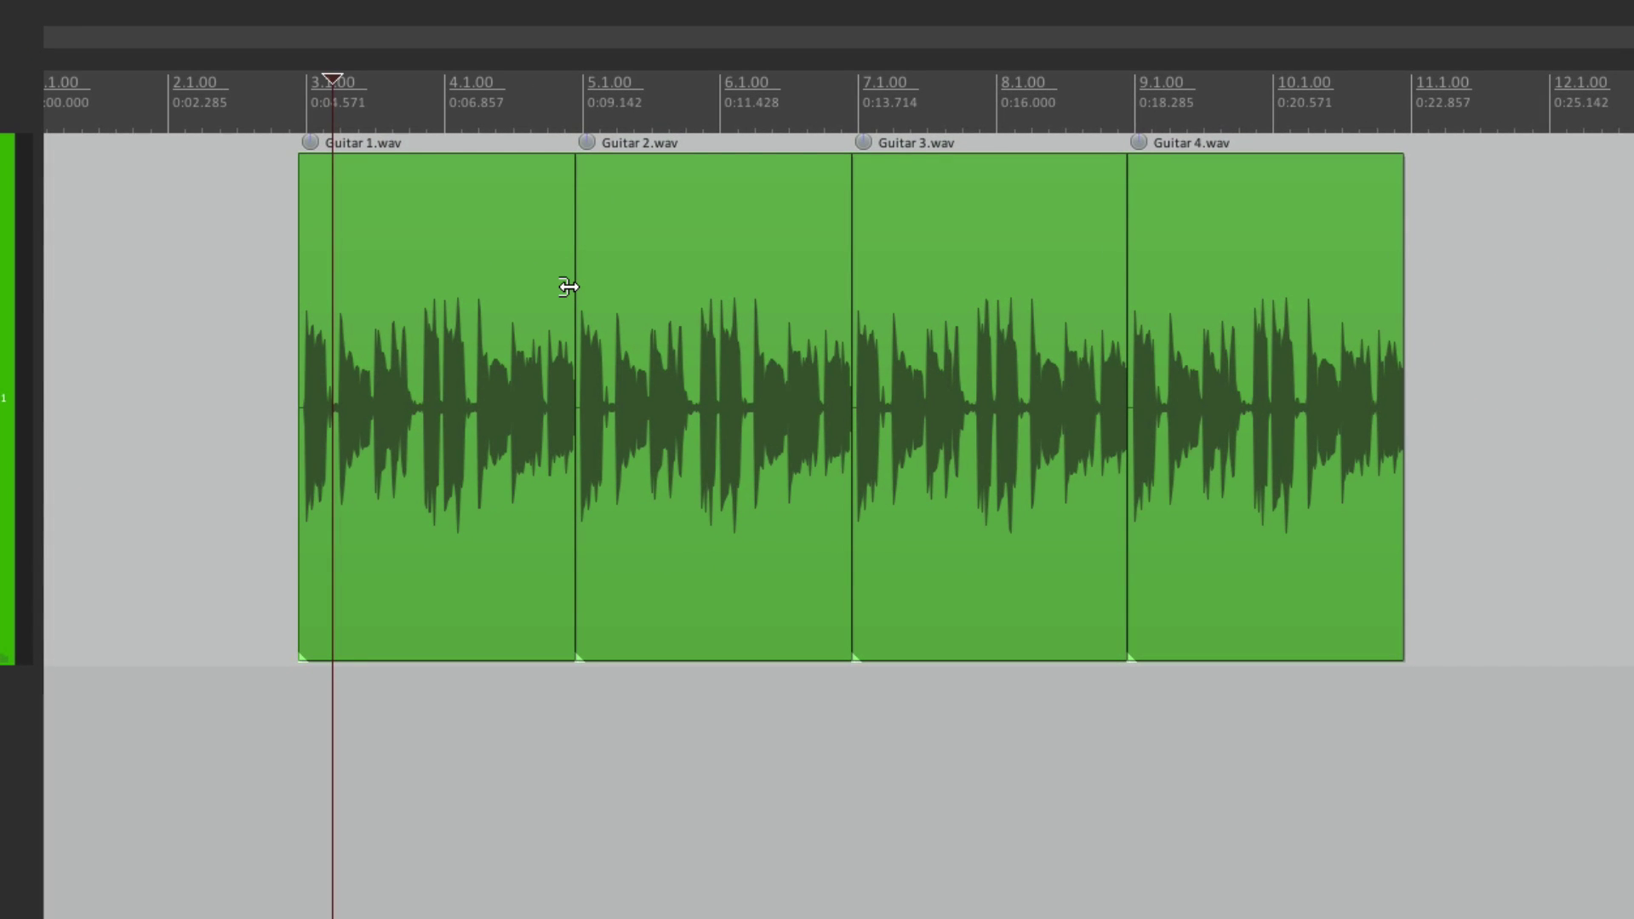
{"action": "left_click", "coordinate": [503, 226]}
{"action": "left_click", "coordinate": [718, 233]}
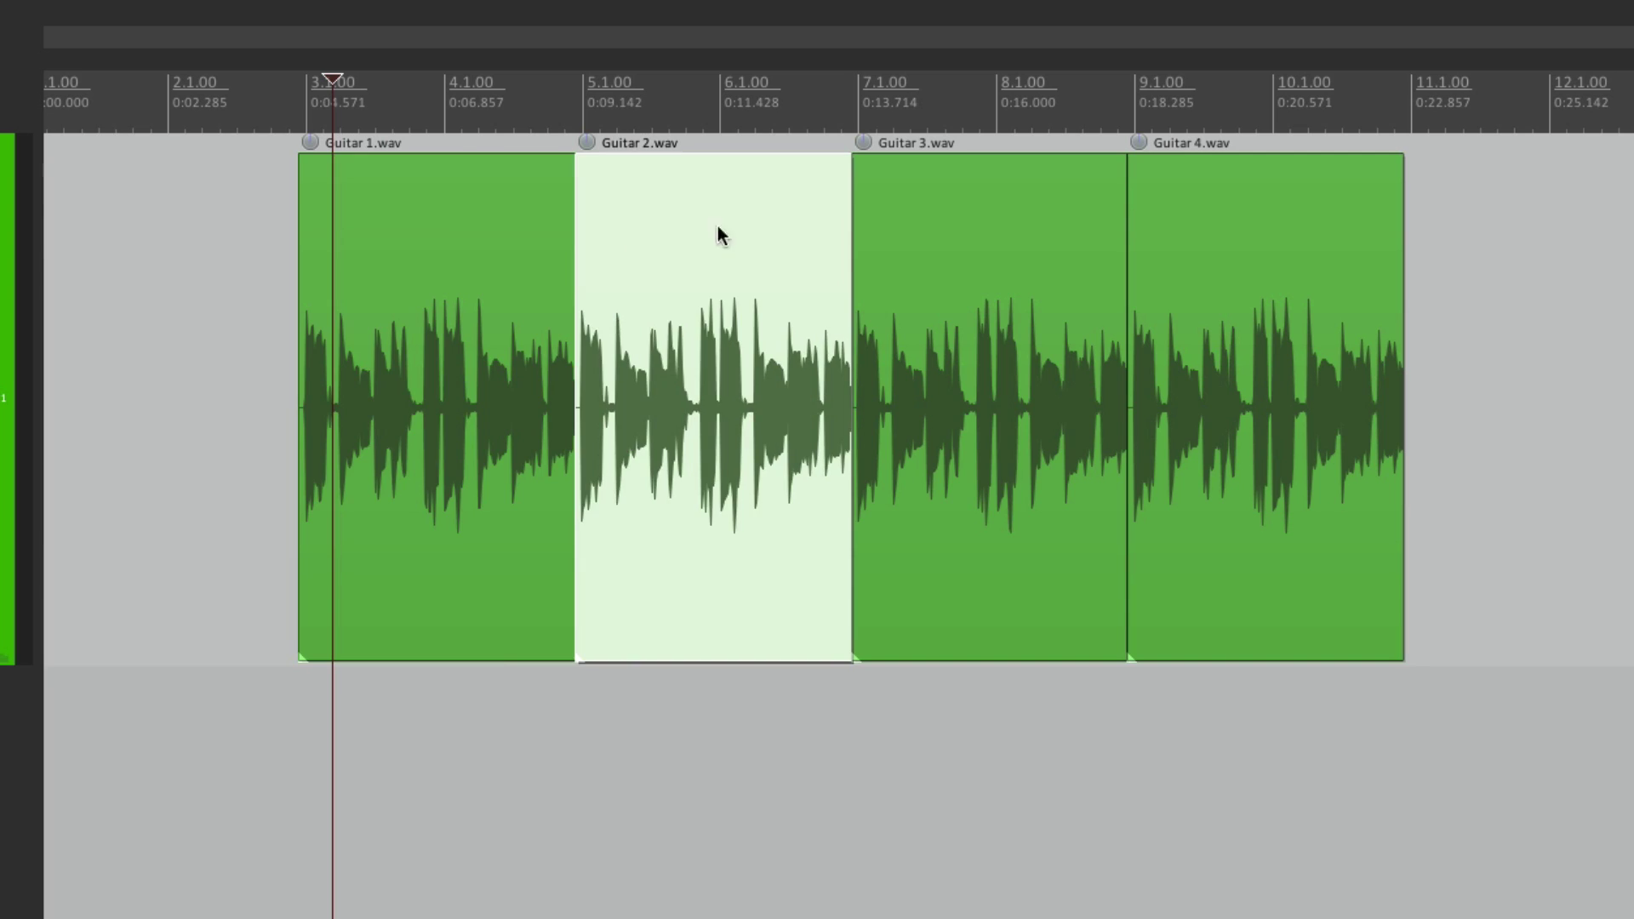
{"action": "left_click", "coordinate": [1039, 219]}
{"action": "left_click", "coordinate": [1226, 202]}
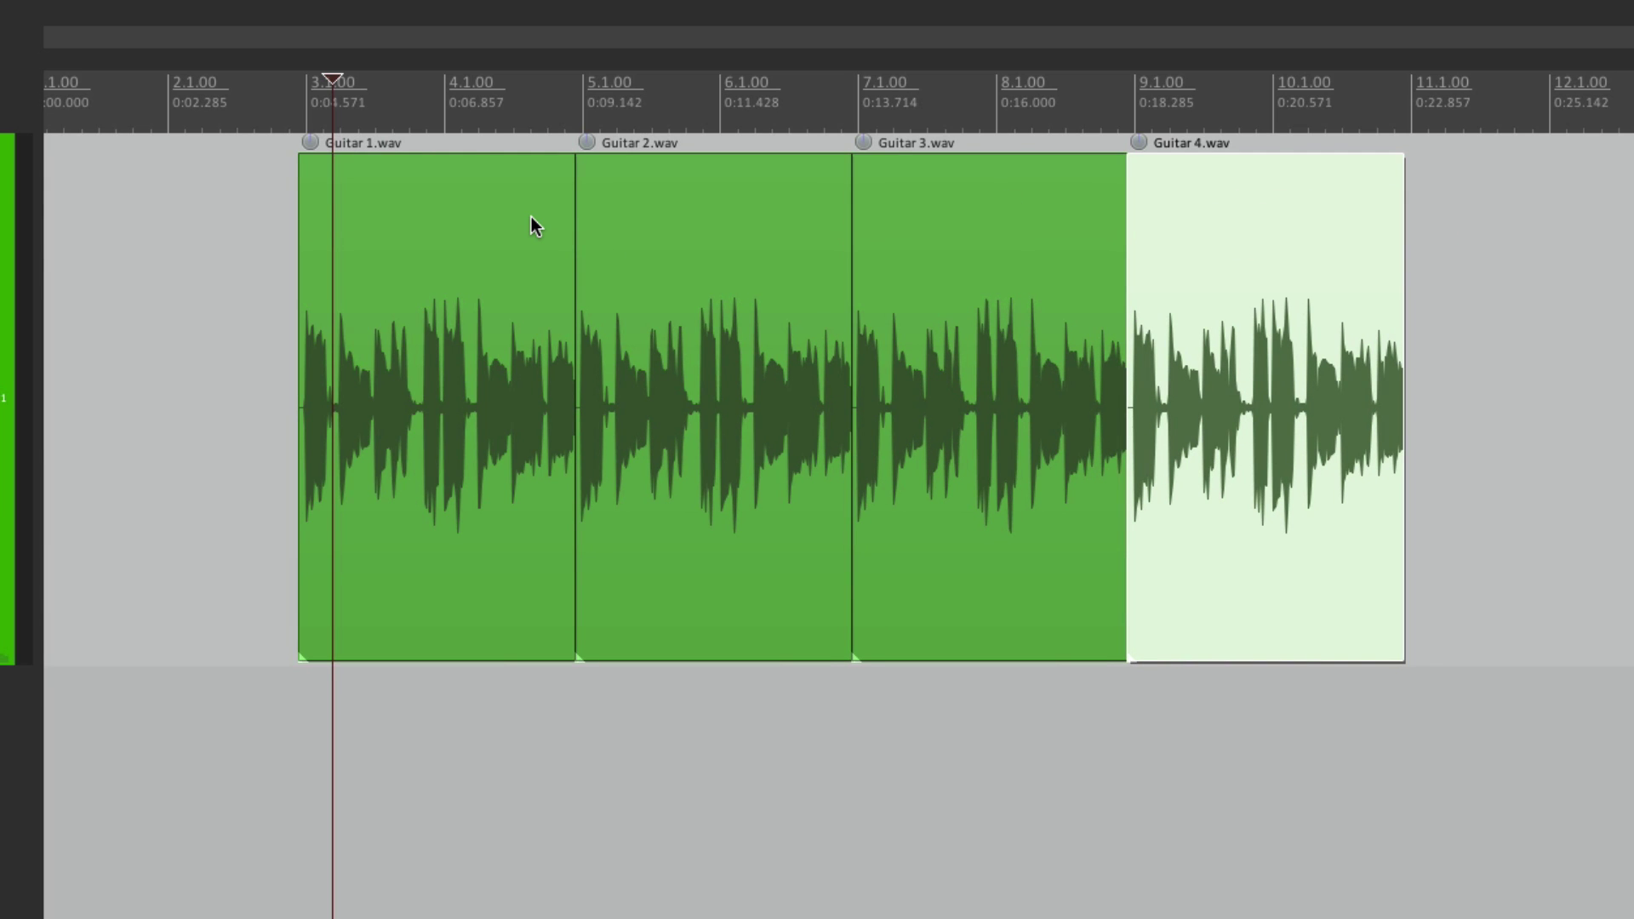
{"action": "key", "text": "super+a"}
{"action": "right_click", "coordinate": [478, 223]}
{"action": "mouse_move", "coordinate": [510, 354]}
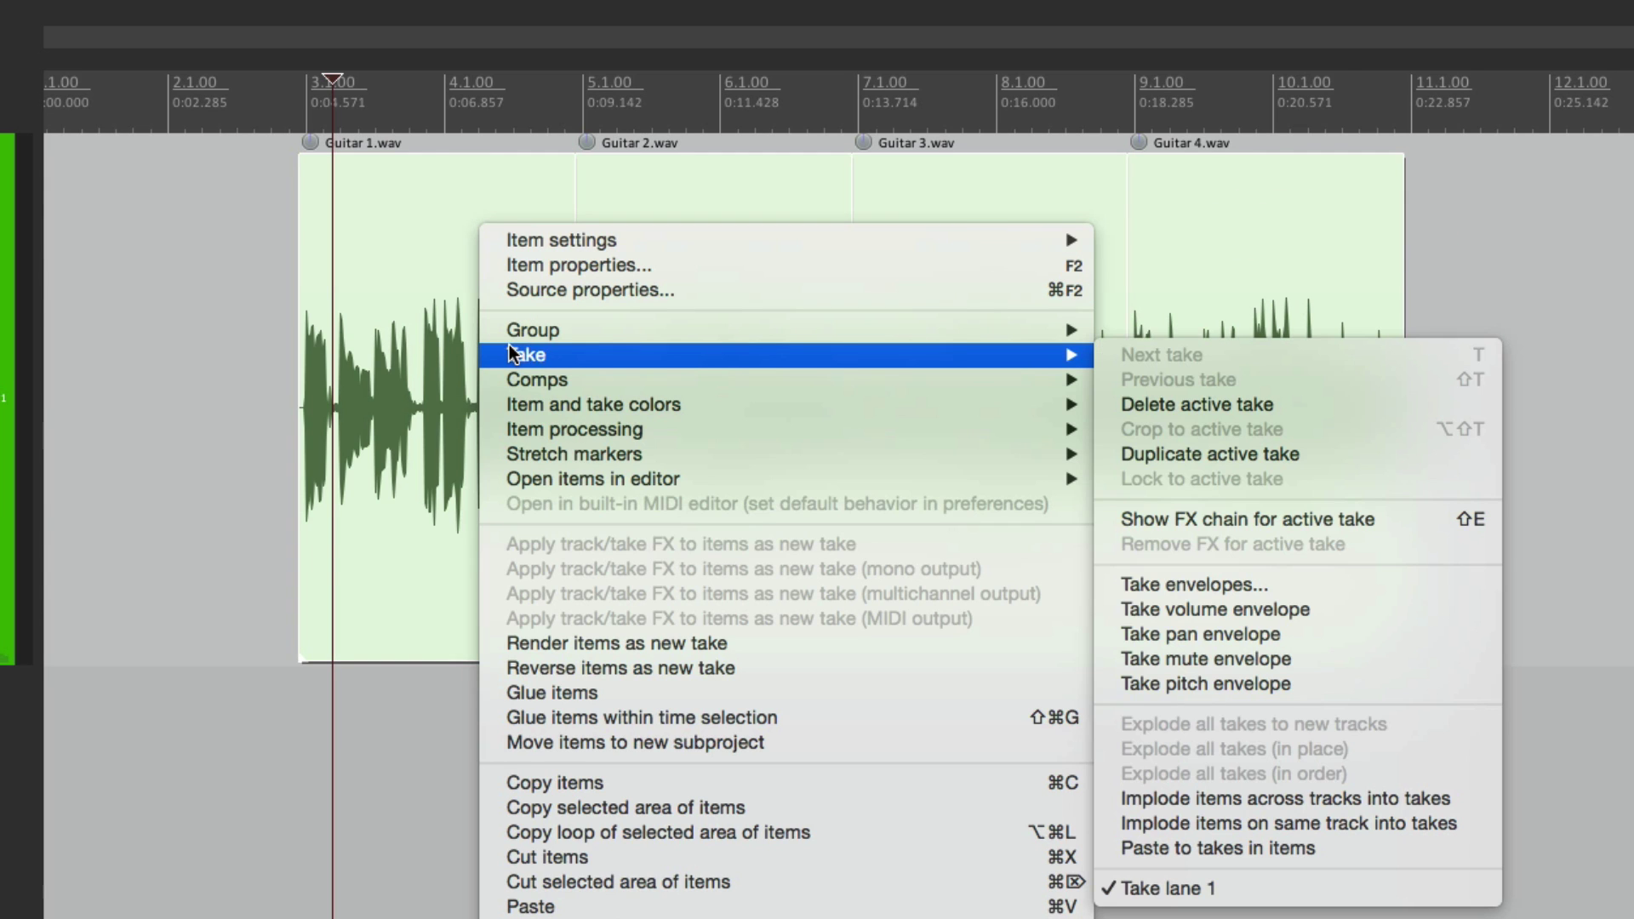
{"action": "left_click", "coordinate": [1442, 824]}
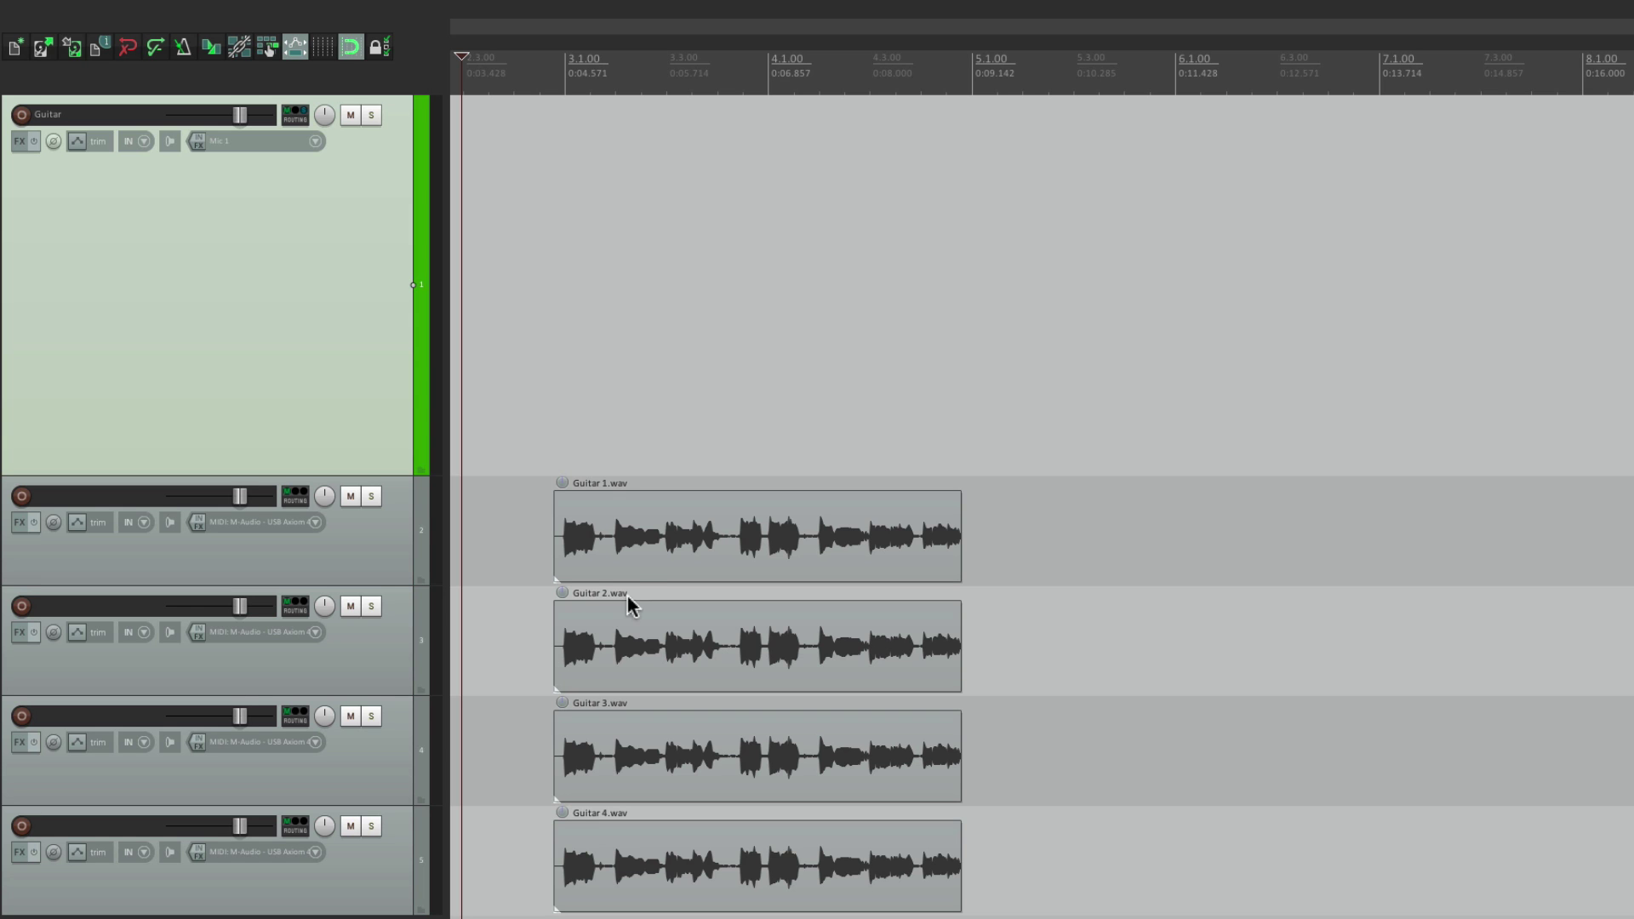
- Implode Guitar 1.wav, Guitar 2.wav and Guitar 3.wav across tracks into one three-take item
{"action": "left_click_drag", "start_coordinate": [582, 519], "coordinate": [666, 737]}
{"action": "right_click", "coordinate": [596, 523]}
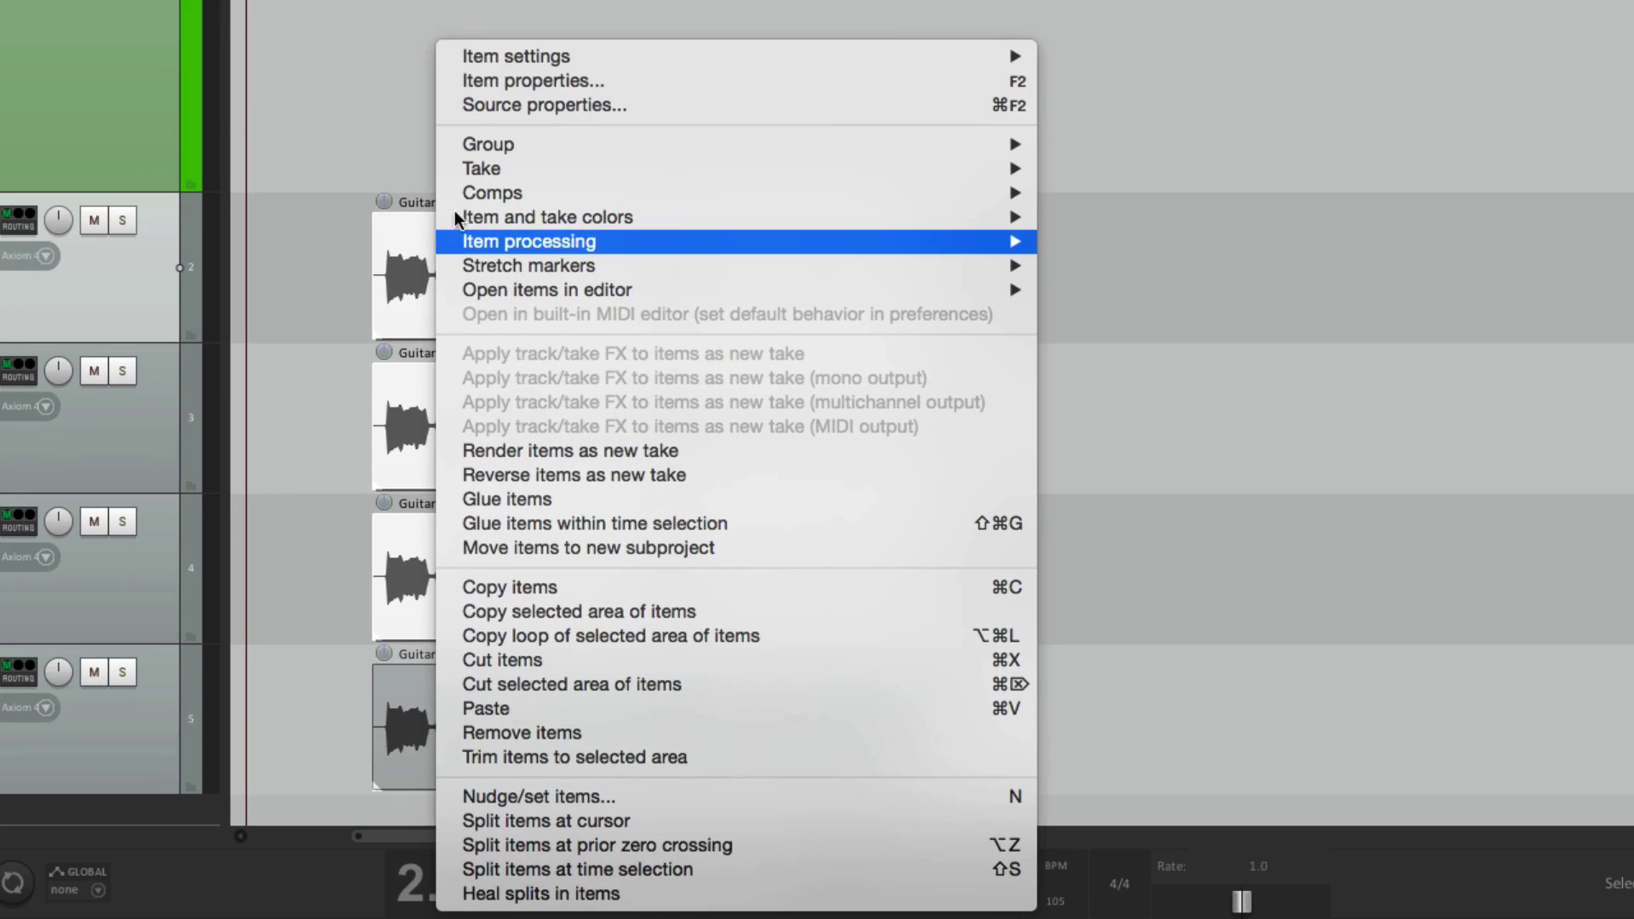
{"action": "mouse_move", "coordinate": [490, 169]}
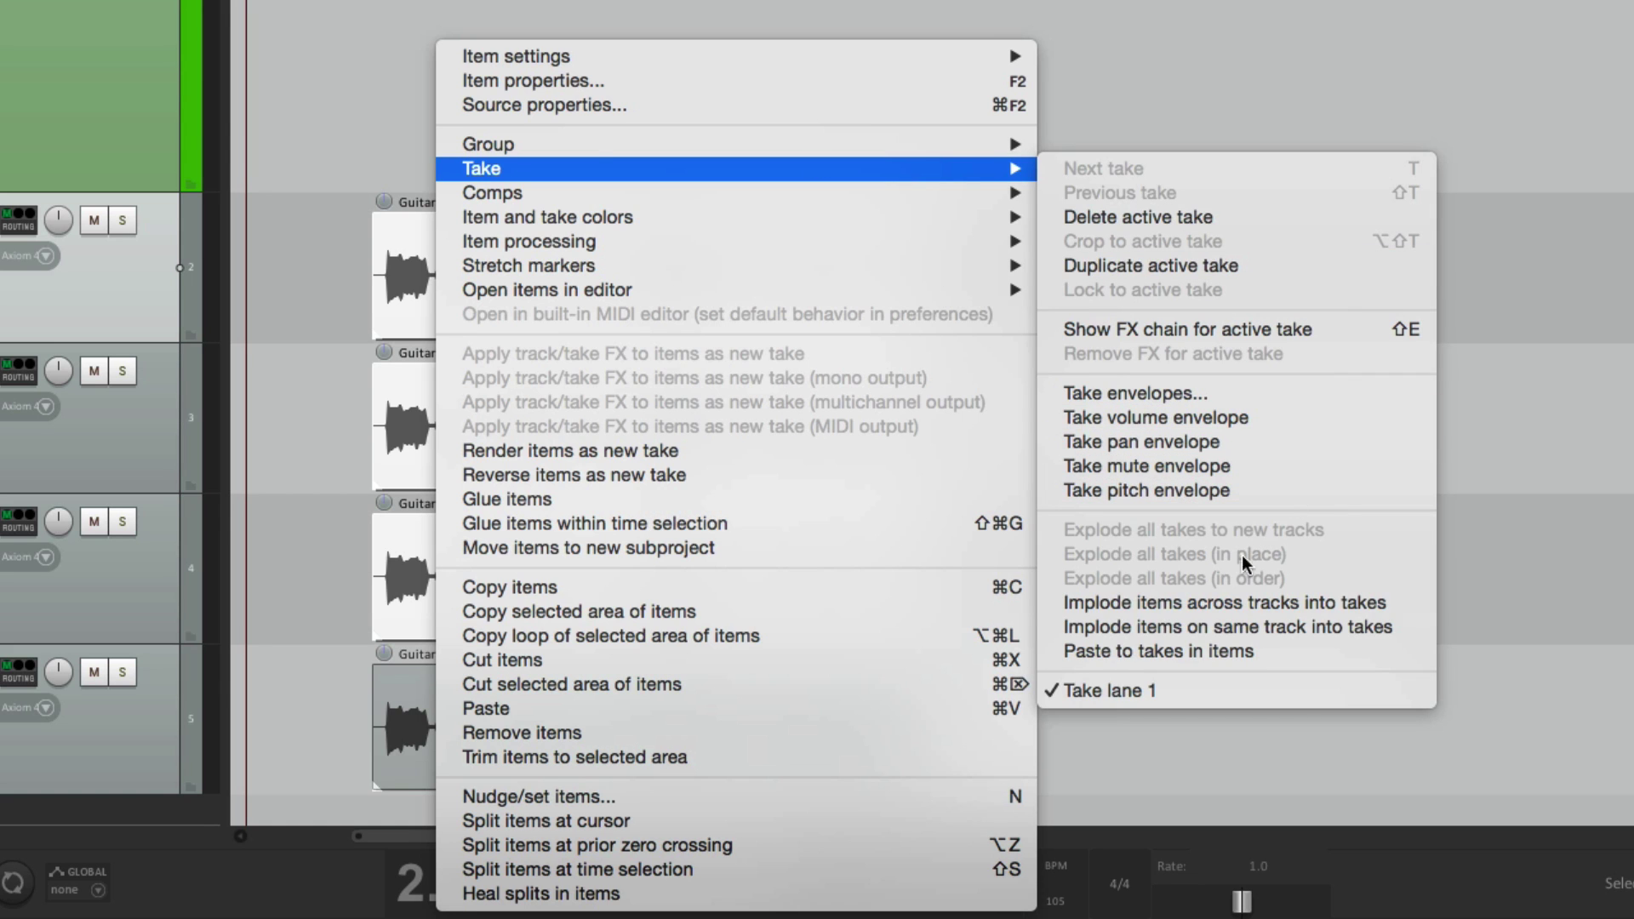
{"action": "left_click", "coordinate": [1219, 602]}
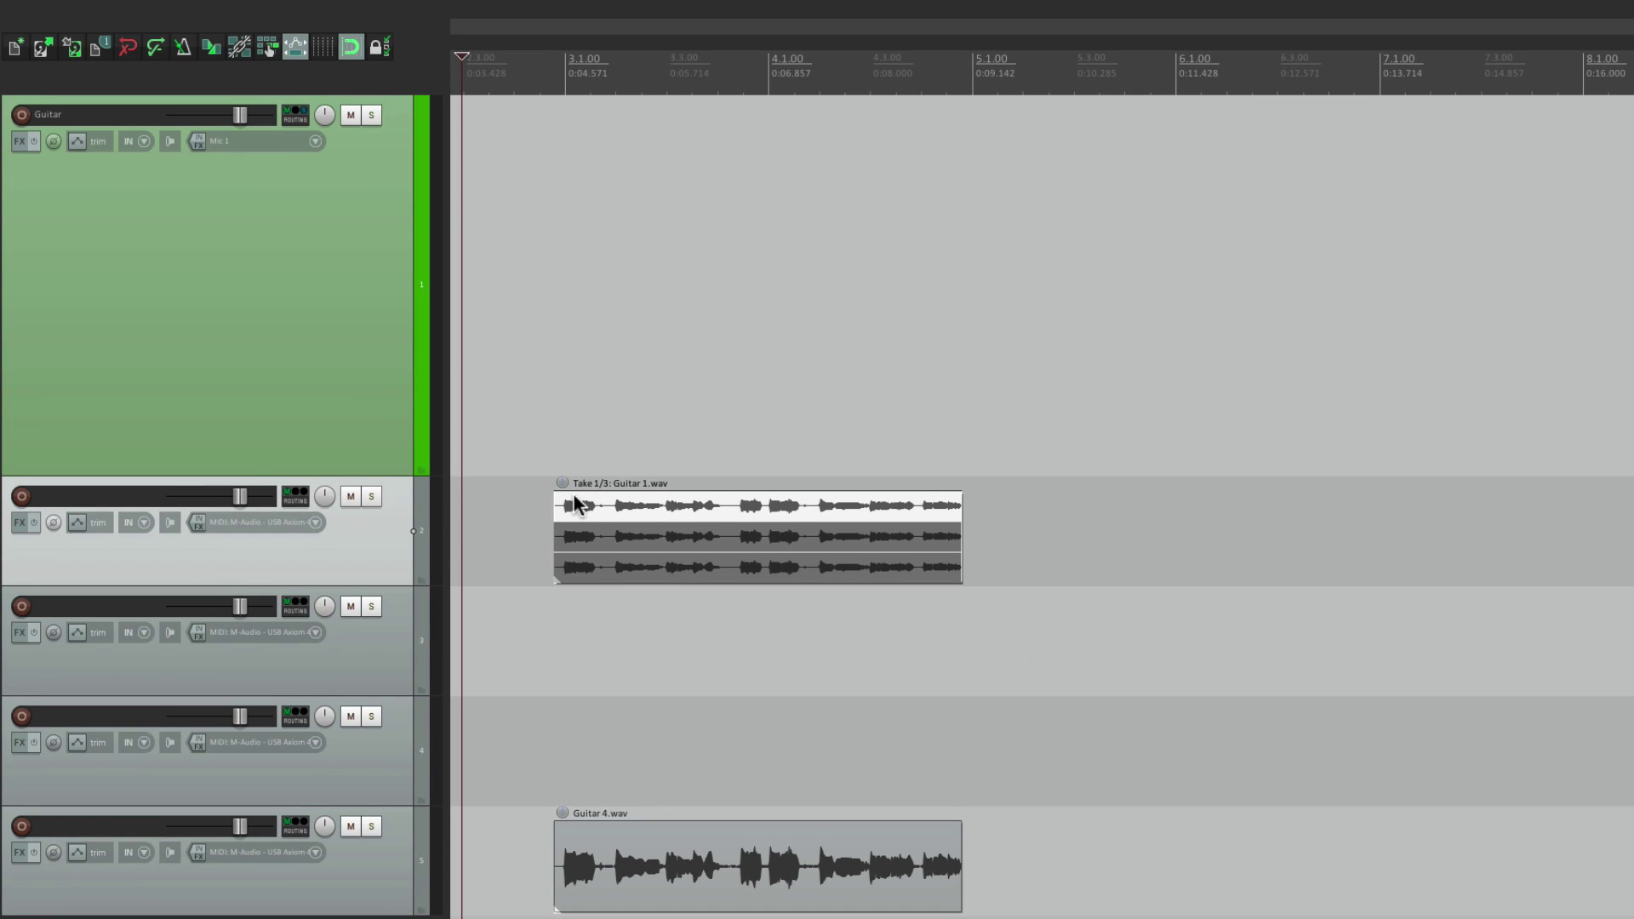
- Move the Guitar 1–3 take item up to track 1 and cut Guitar 4.wav from track 5
{"action": "left_click_drag", "start_coordinate": [579, 500], "coordinate": [576, 460]}
{"action": "left_click", "coordinate": [515, 268]}
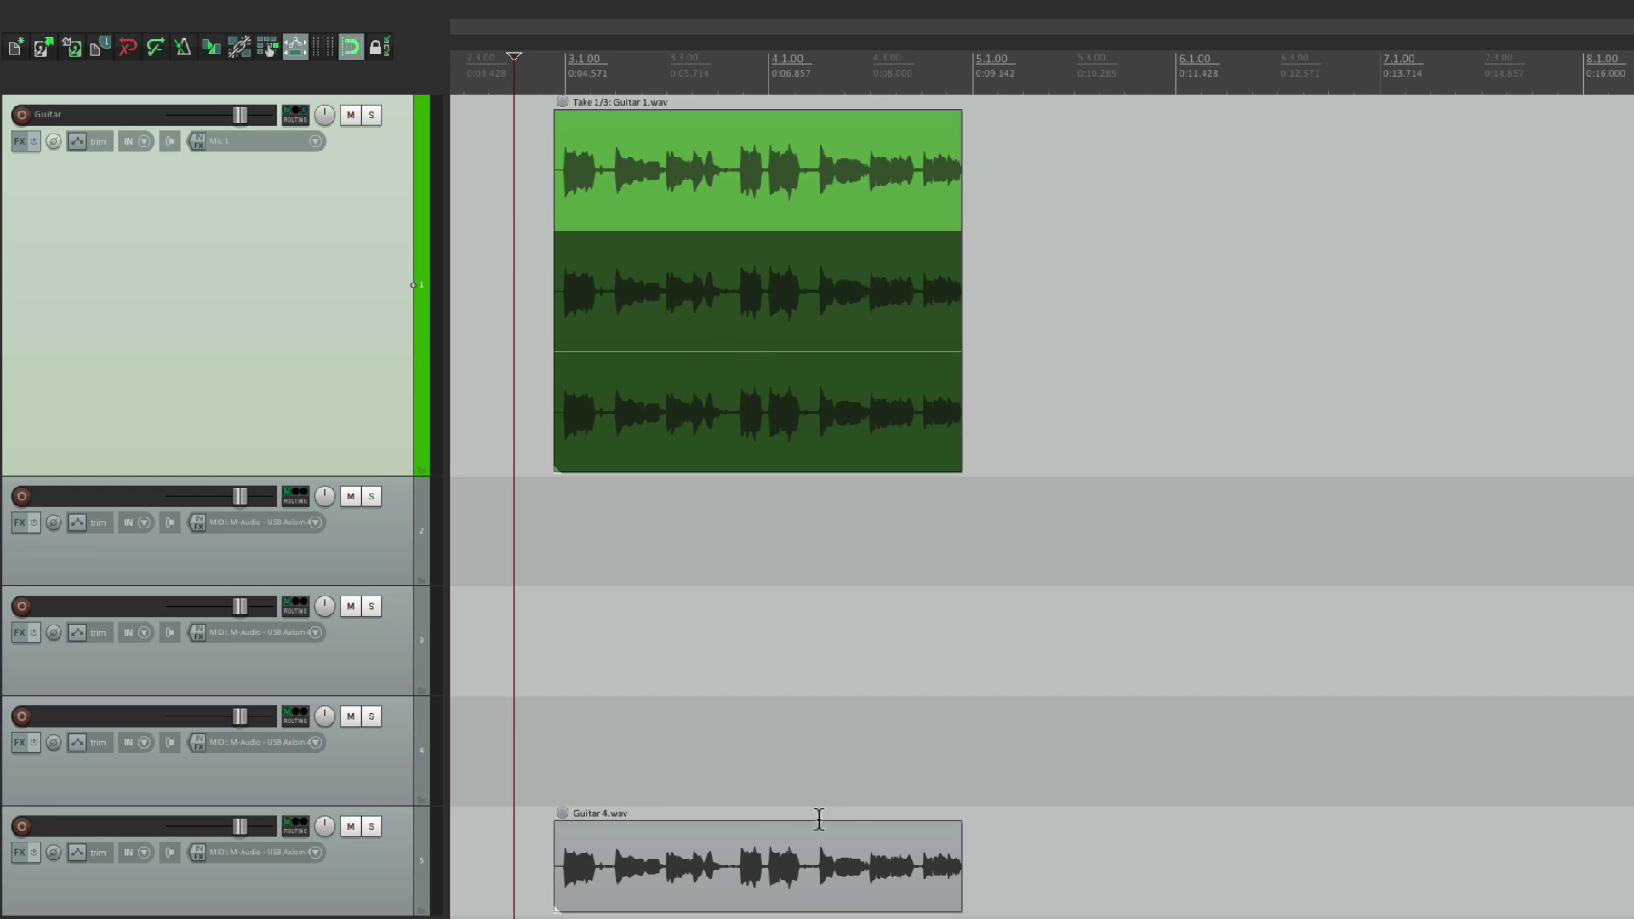
{"action": "left_click", "coordinate": [644, 847]}
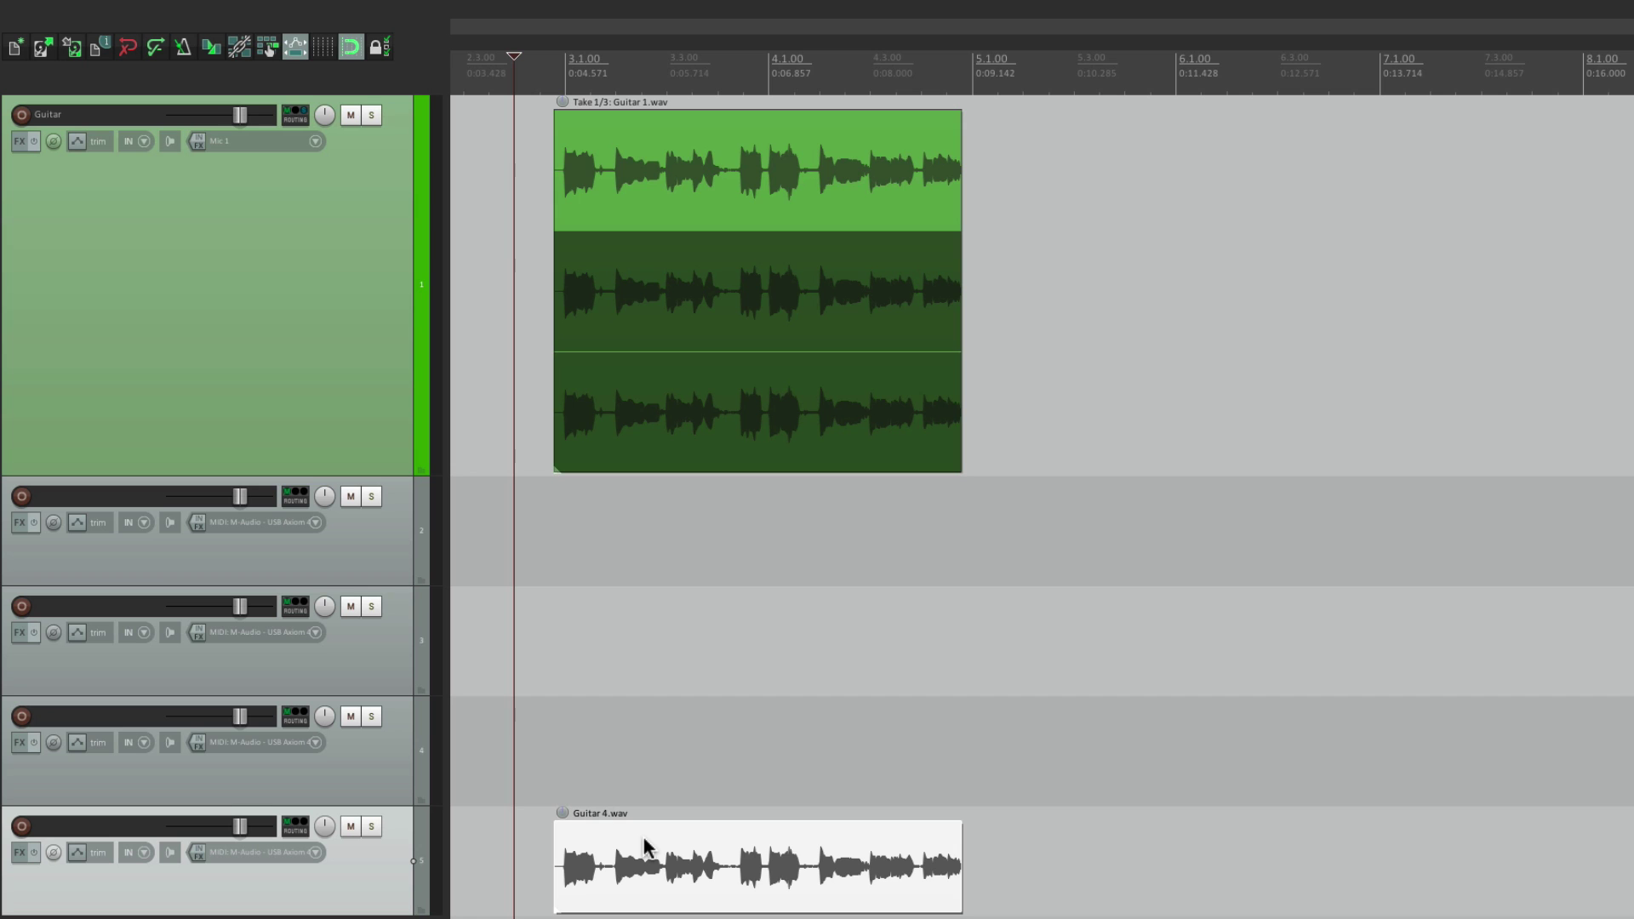
{"action": "key", "text": "Delete"}
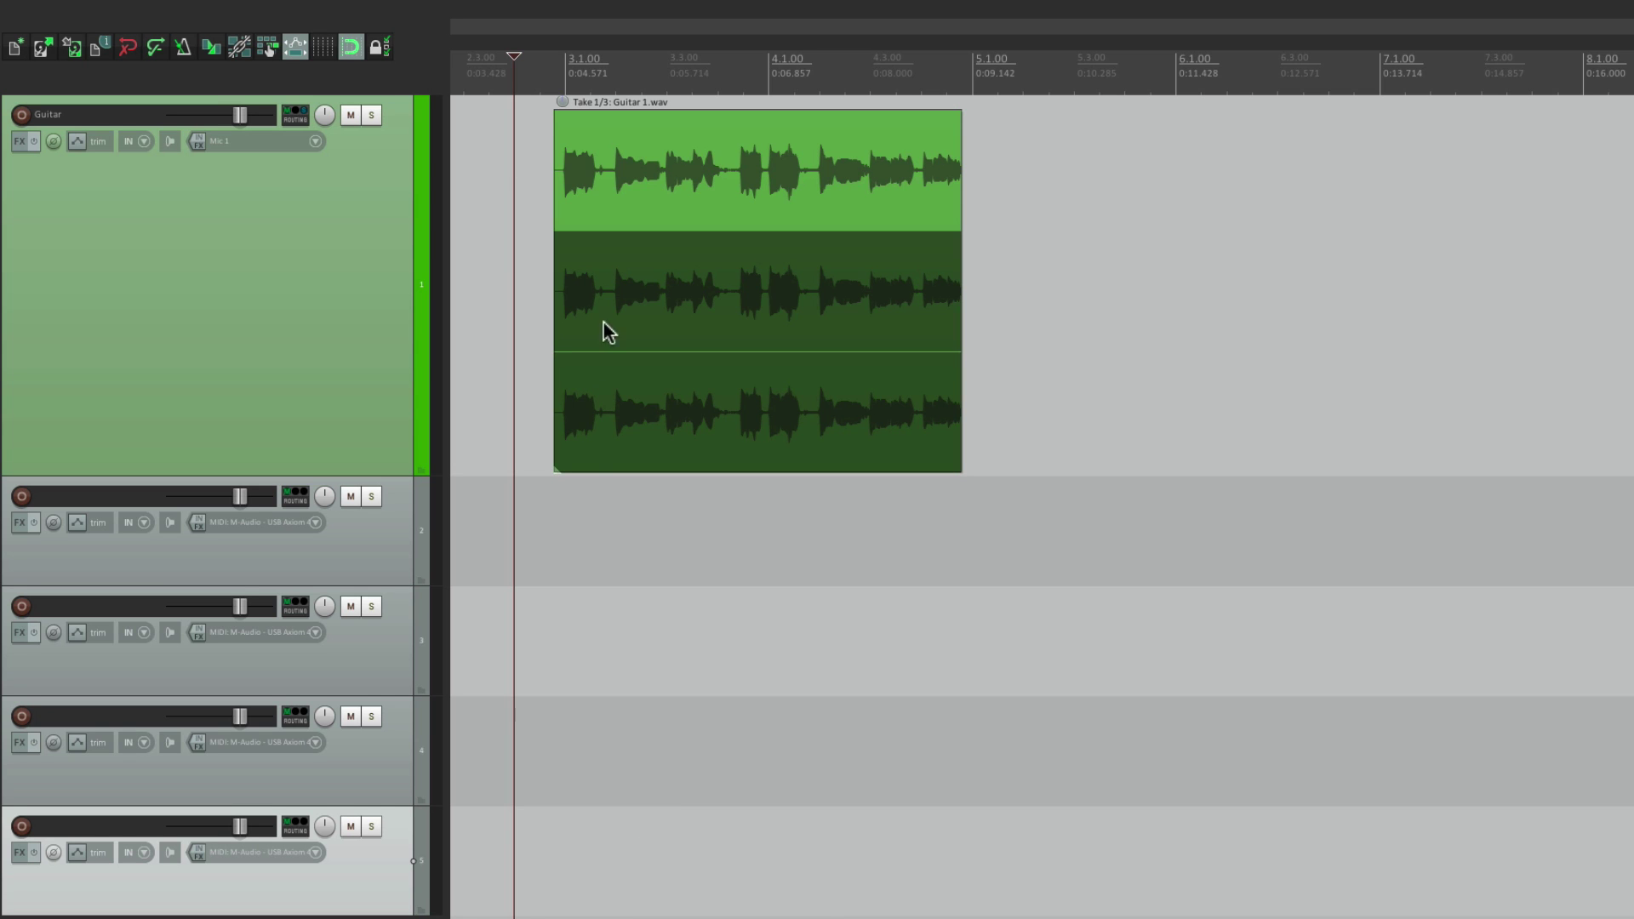
- Paste Guitar 4.wav into the Guitar track's item as a fourth take
{"action": "left_click", "coordinate": [620, 143]}
{"action": "right_click", "coordinate": [620, 144]}
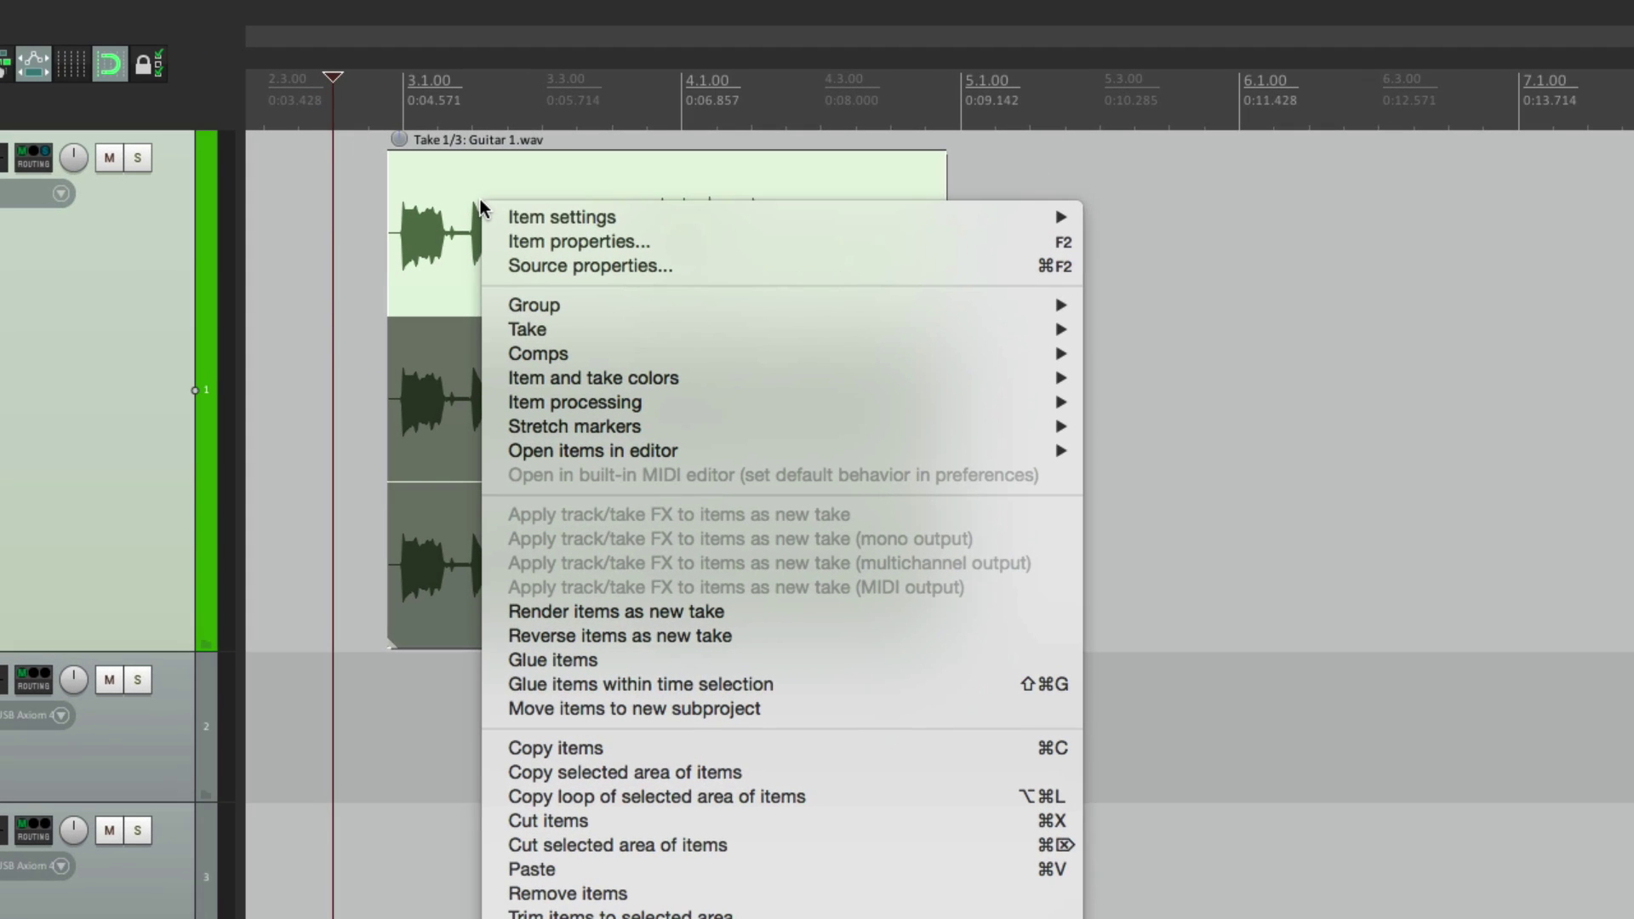
{"action": "mouse_move", "coordinate": [502, 324]}
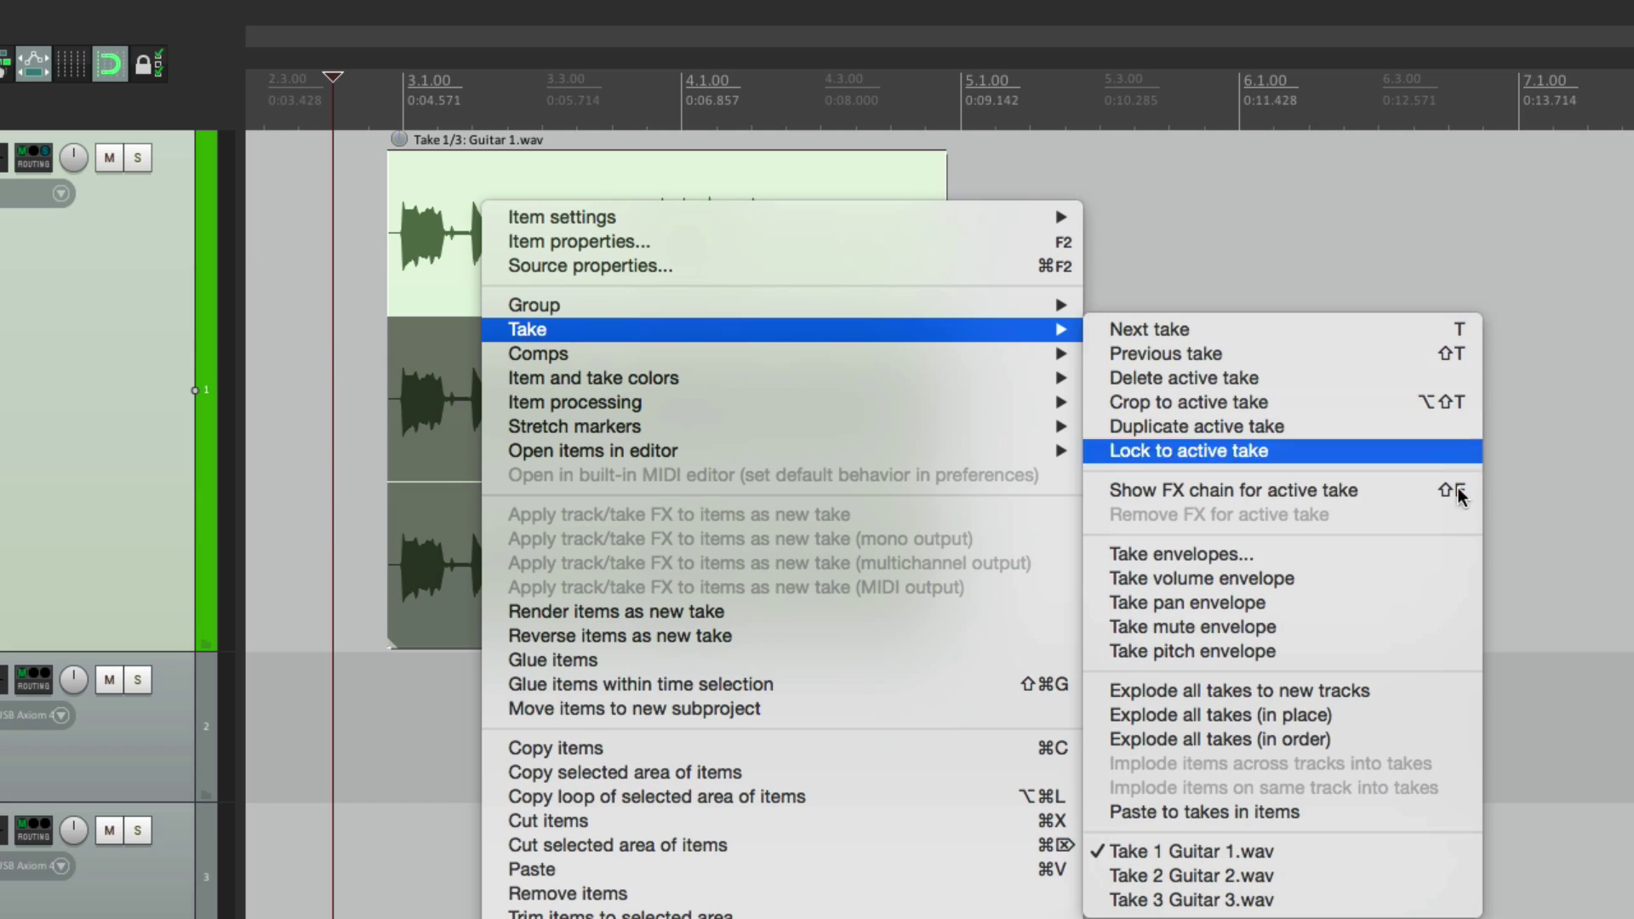
{"action": "left_click", "coordinate": [1387, 810]}
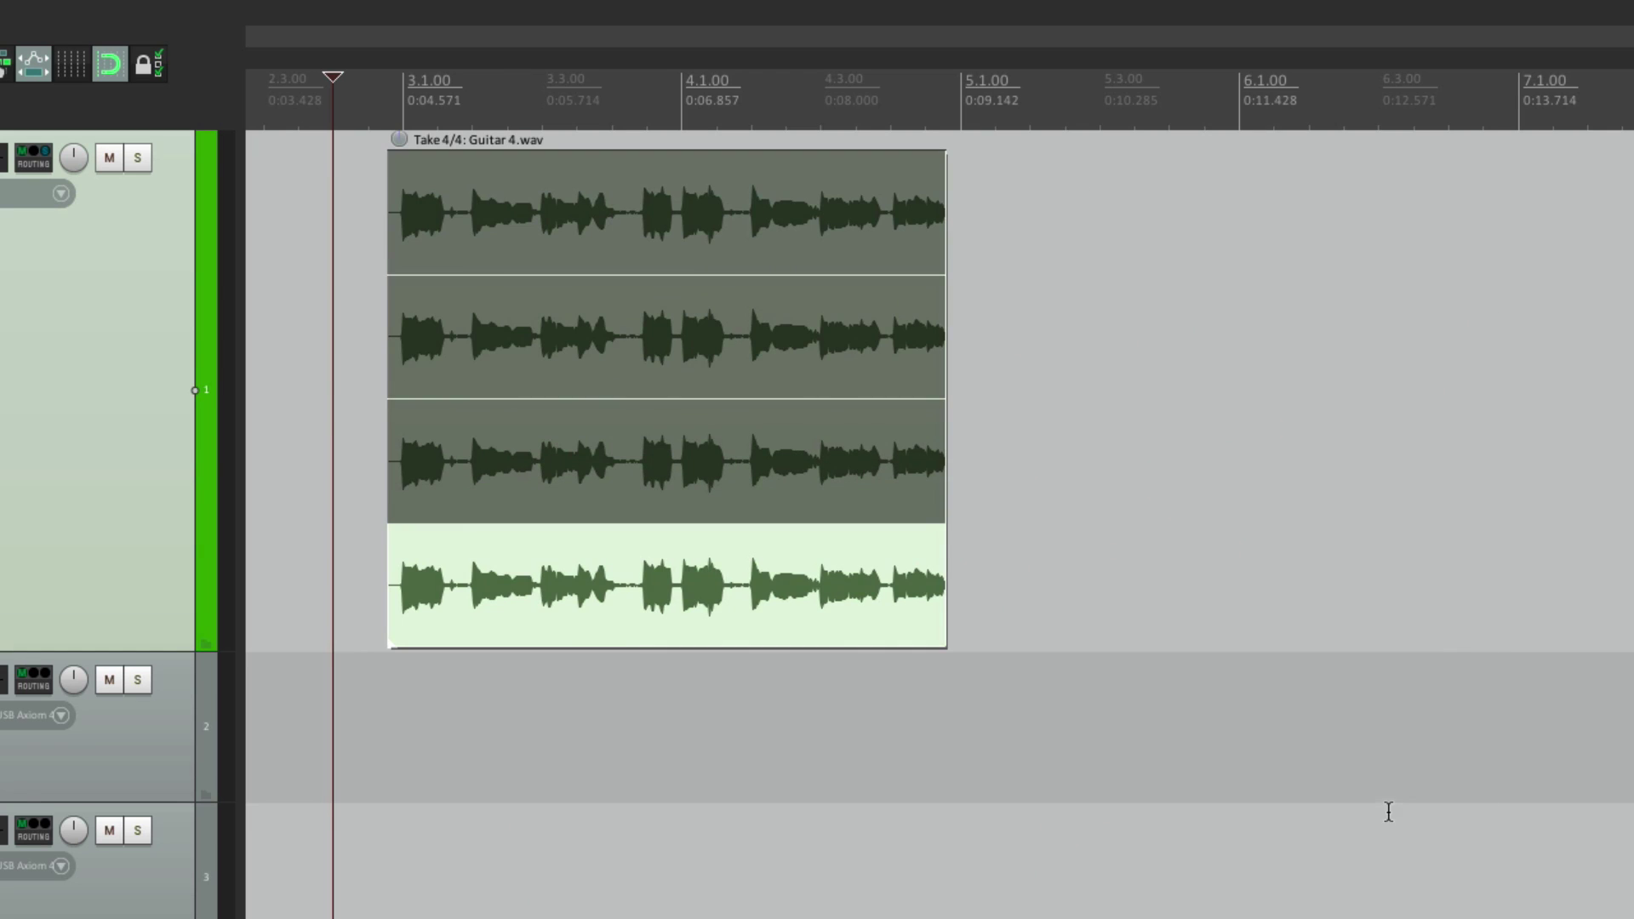
- Make takes 1, 2, 3 and 4 active in turn, with the edit position before the item
{"action": "left_click", "coordinate": [353, 209]}
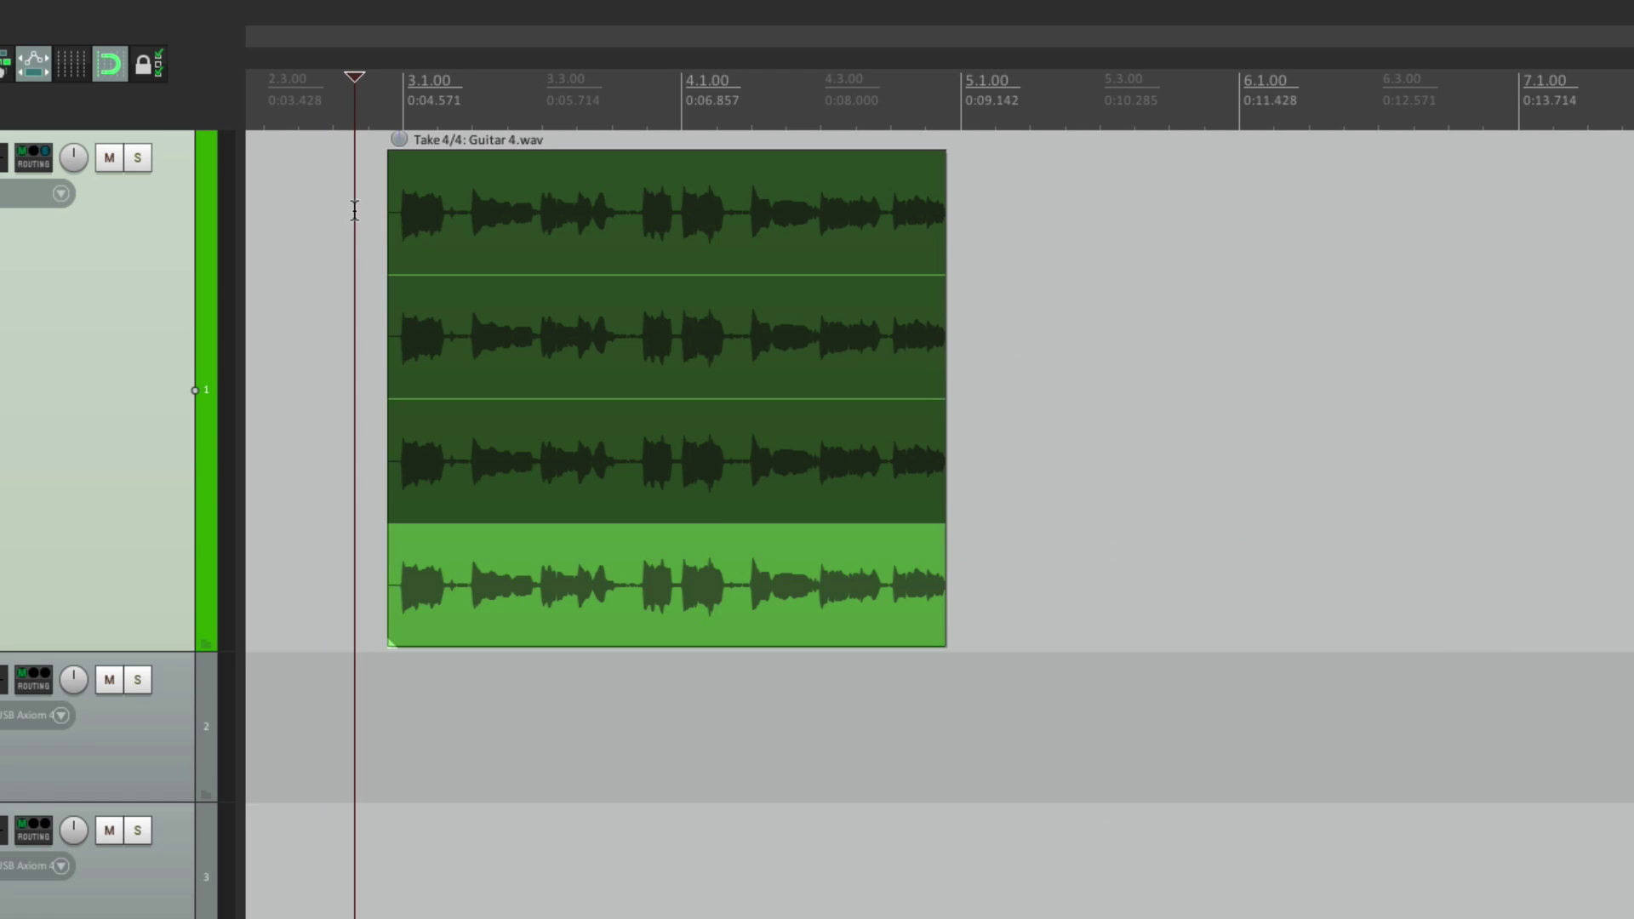
{"action": "left_click", "coordinate": [418, 191]}
{"action": "left_click", "coordinate": [428, 314]}
{"action": "left_click", "coordinate": [442, 417]}
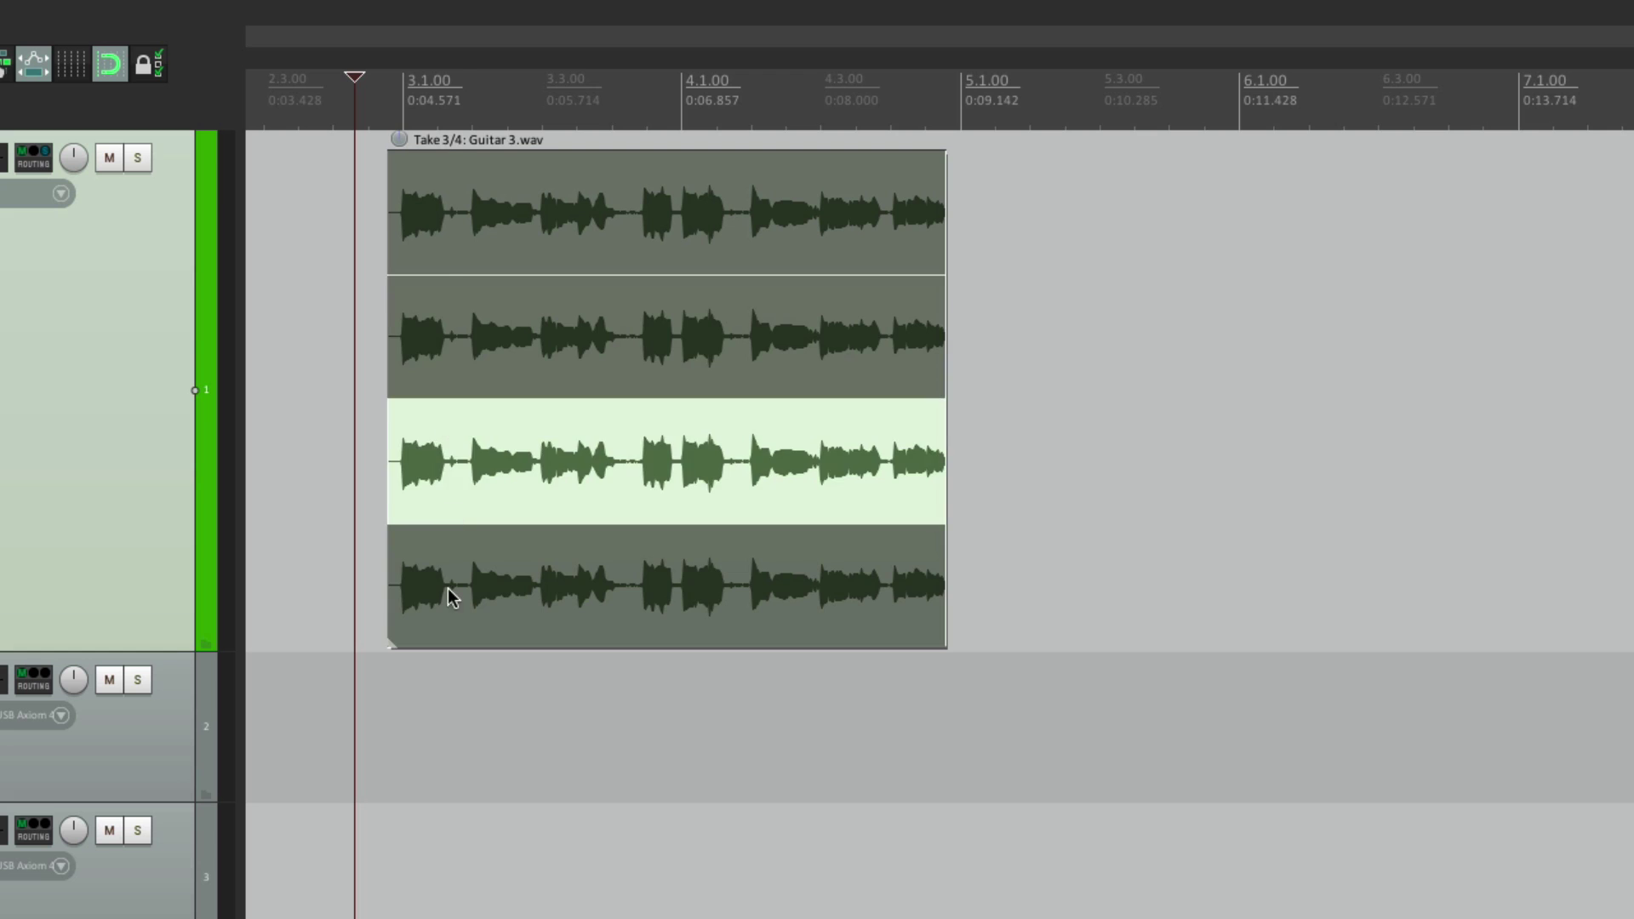
{"action": "left_click", "coordinate": [448, 591]}
{"action": "left_click", "coordinate": [351, 374]}
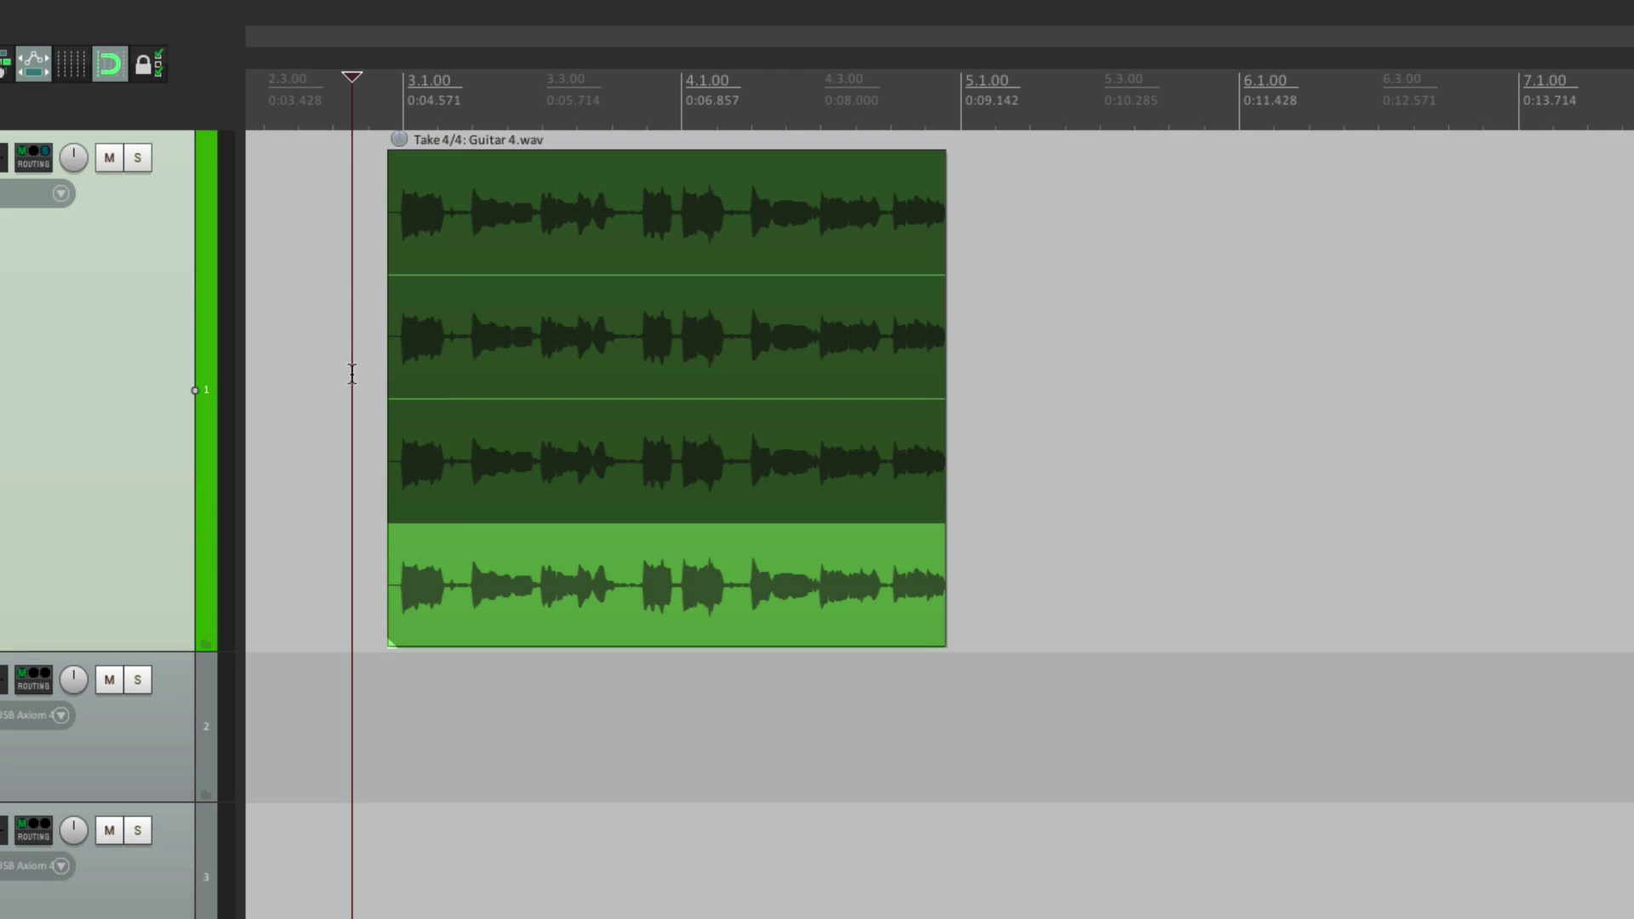